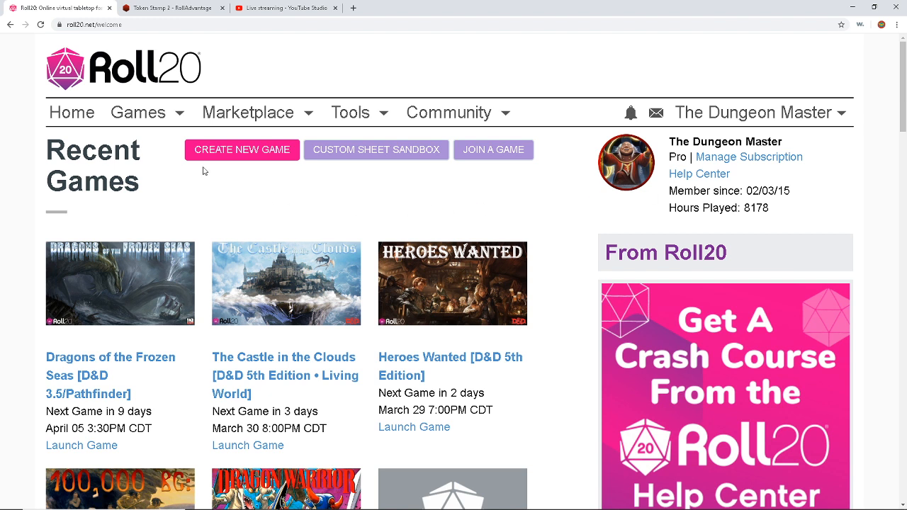
# Step: Reload the Roll20 welcome page and open the account options dropdown
pyautogui.click(86, 112)
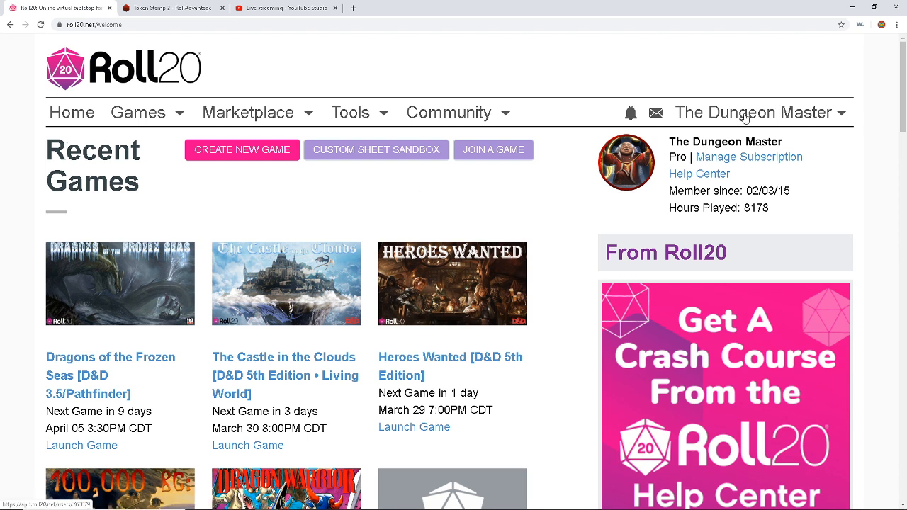
pyautogui.click(751, 115)
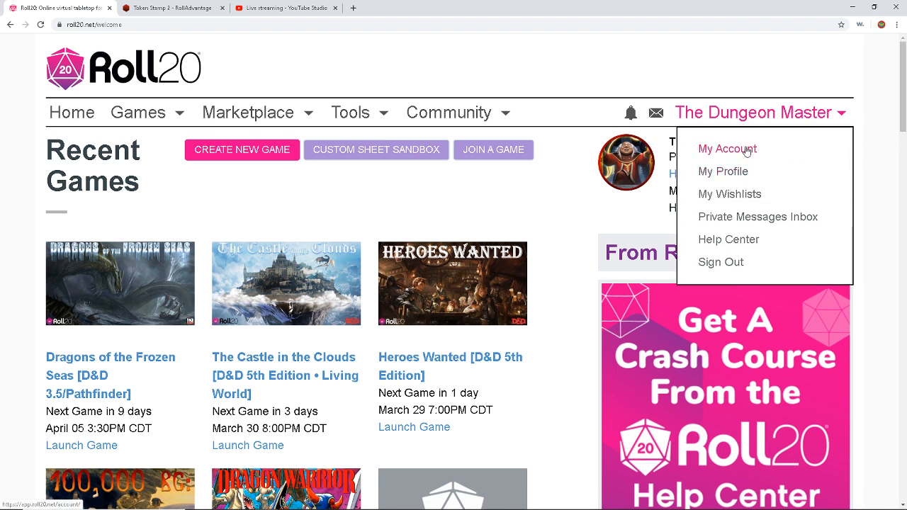
# Step: Open My Profile and browse its achievements, bio, current games and streams, ending at the top
pyautogui.click(727, 179)
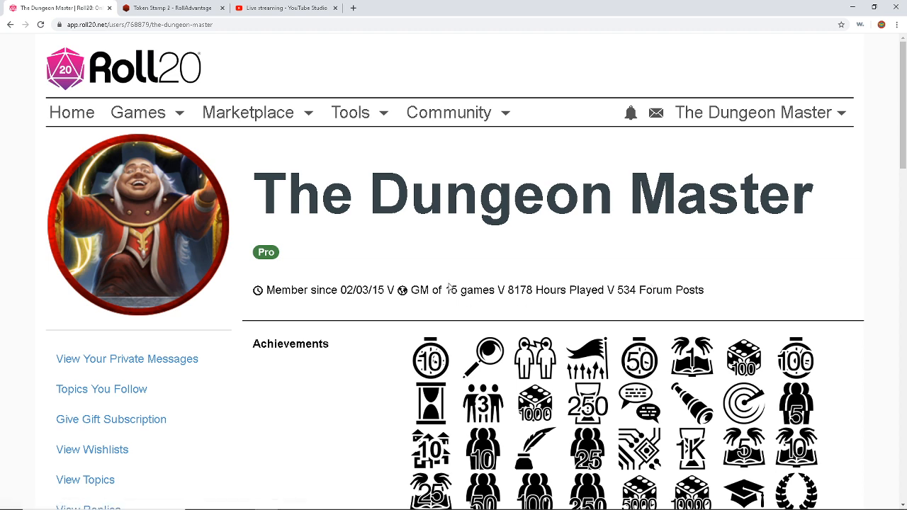
pyautogui.scroll(-2, 449, 279)
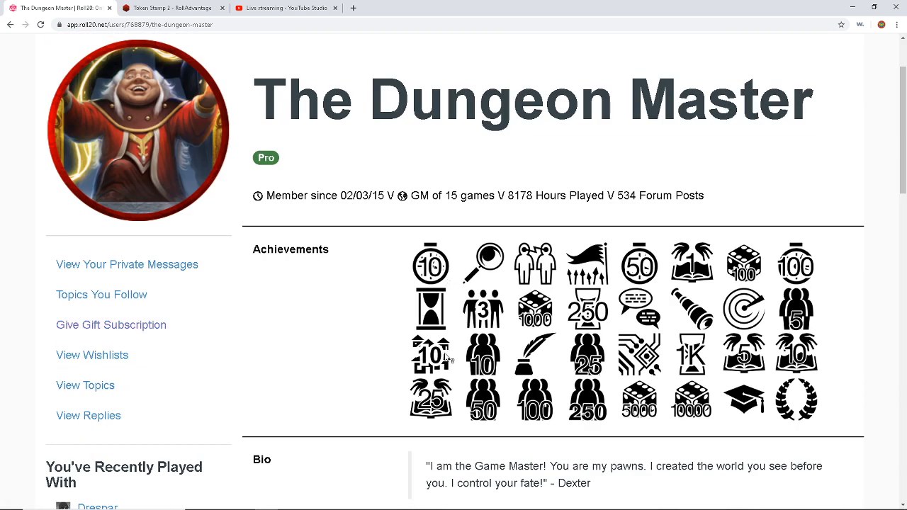
pyautogui.scroll(-5, 451, 354)
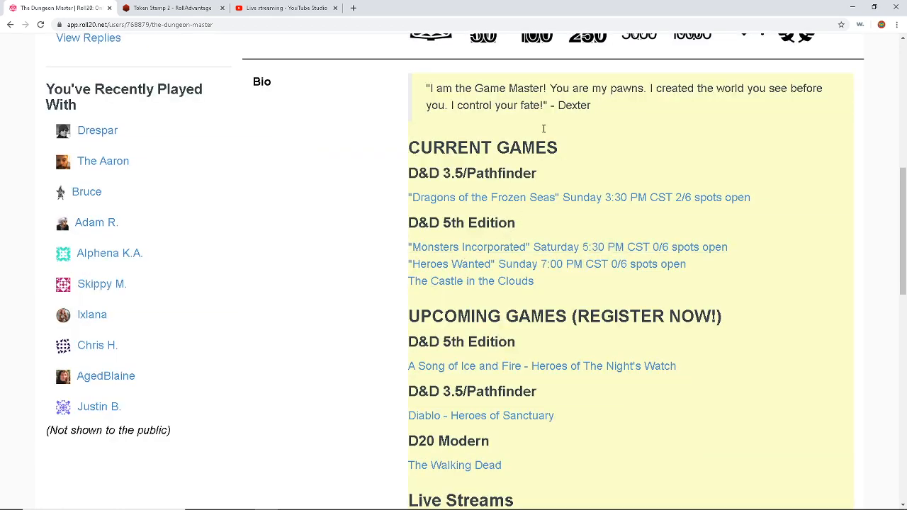
pyautogui.scroll(-3, 543, 156)
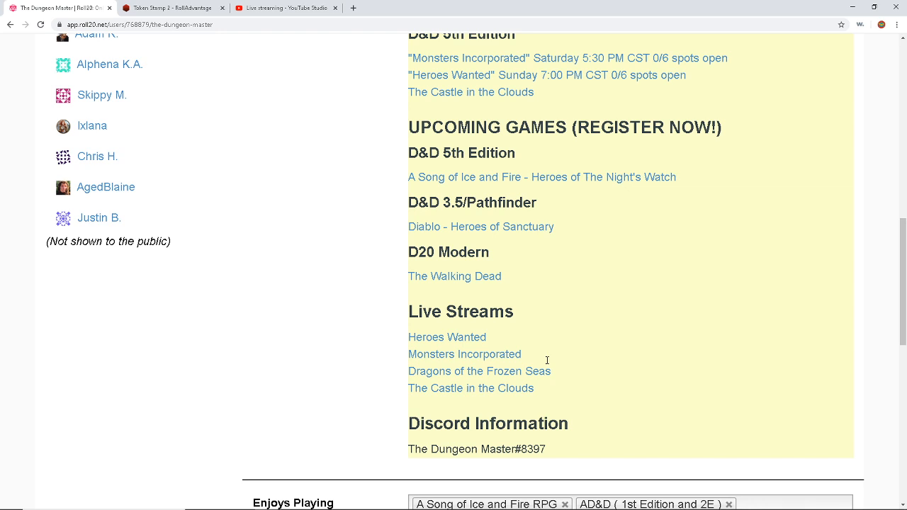
pyautogui.scroll(3, 548, 360)
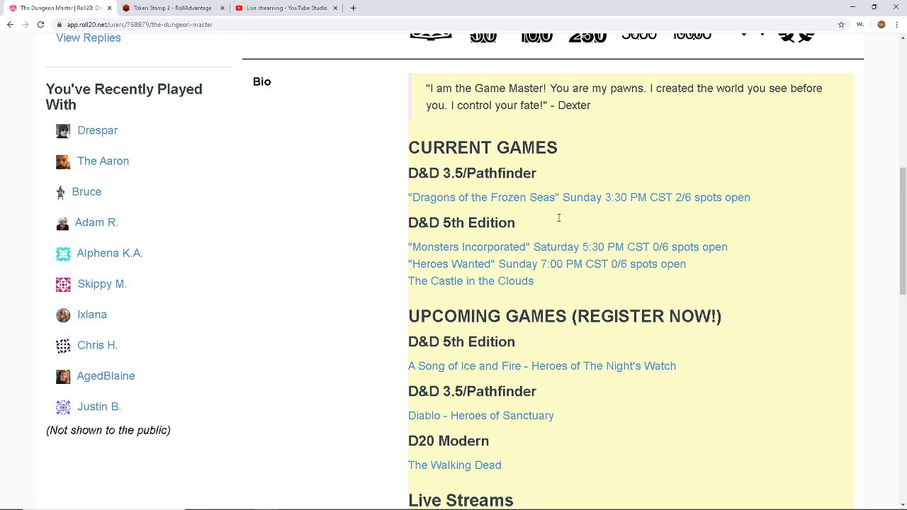
pyautogui.scroll(-2, 558, 216)
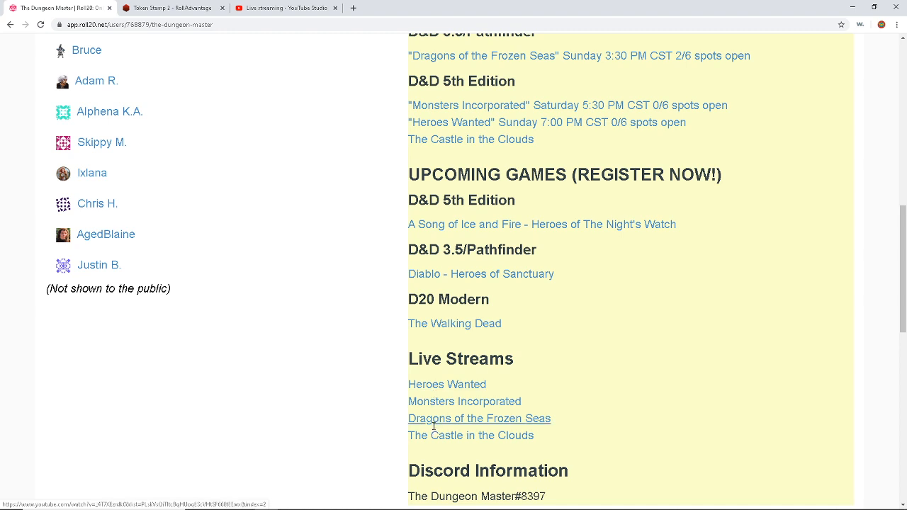
pyautogui.scroll(-1, 436, 395)
pyautogui.scroll(1, 471, 333)
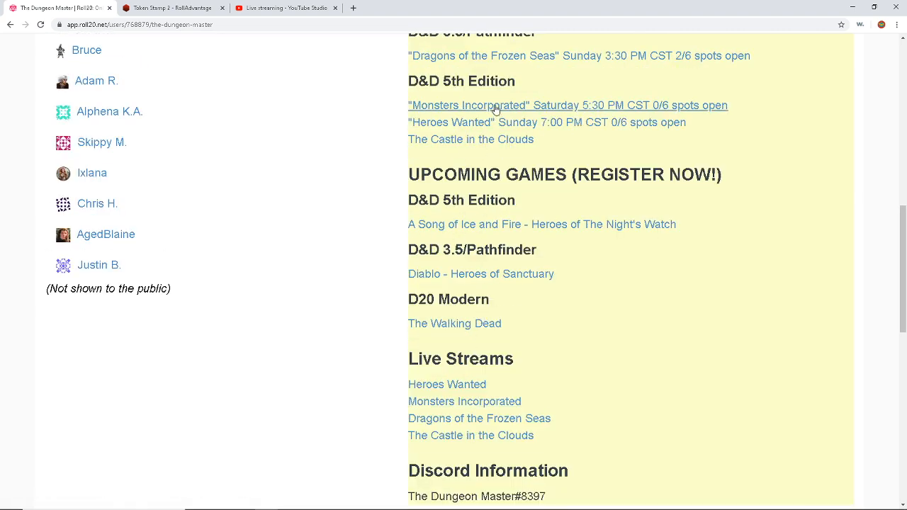
pyautogui.scroll(-2, 640, 236)
pyautogui.scroll(6, 355, 151)
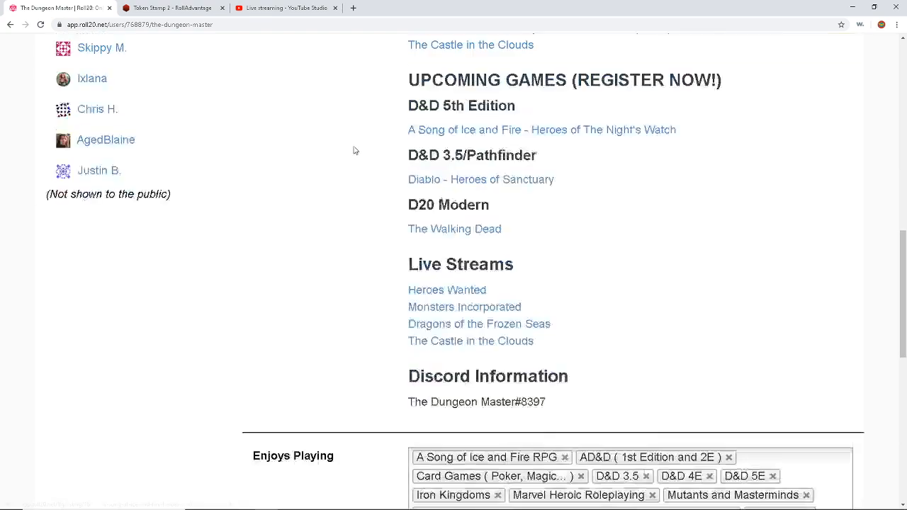
pyautogui.scroll(2, 353, 155)
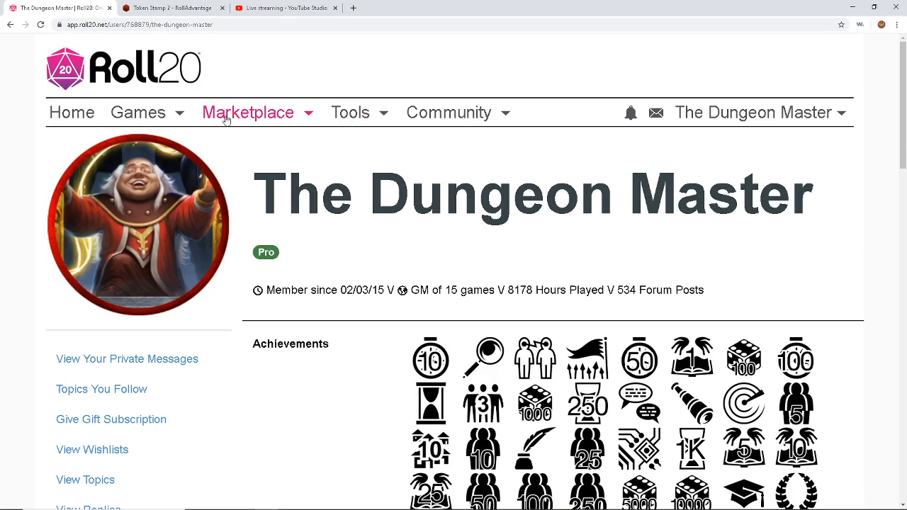
# Step: Start a new game and name it 'Practice Game'
pyautogui.click(69, 115)
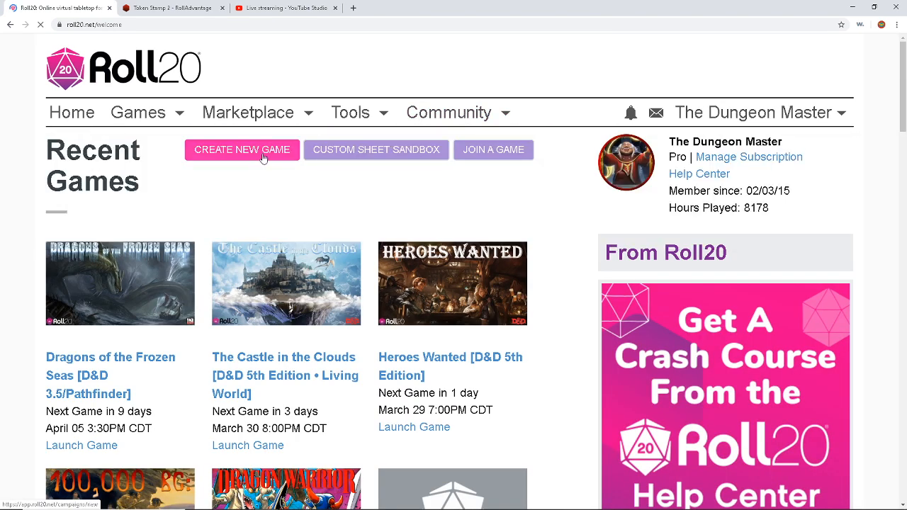
pyautogui.click(262, 158)
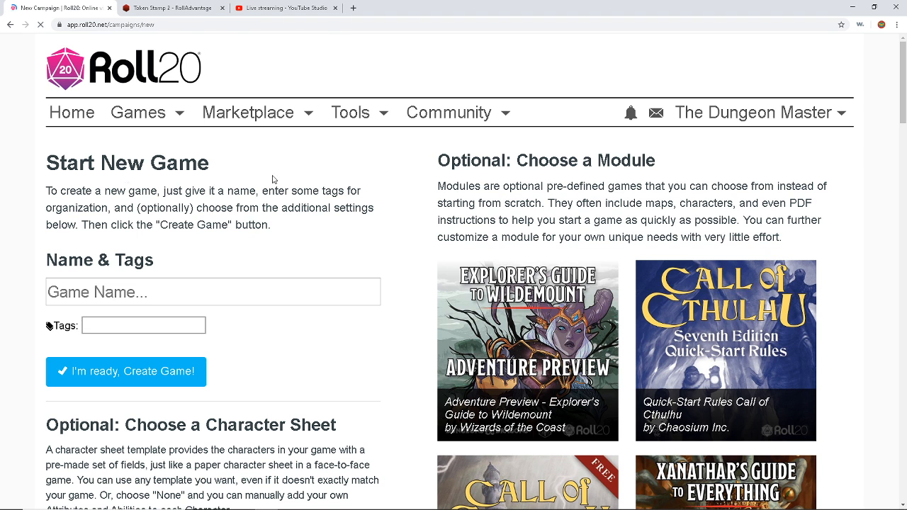
pyautogui.click(127, 294)
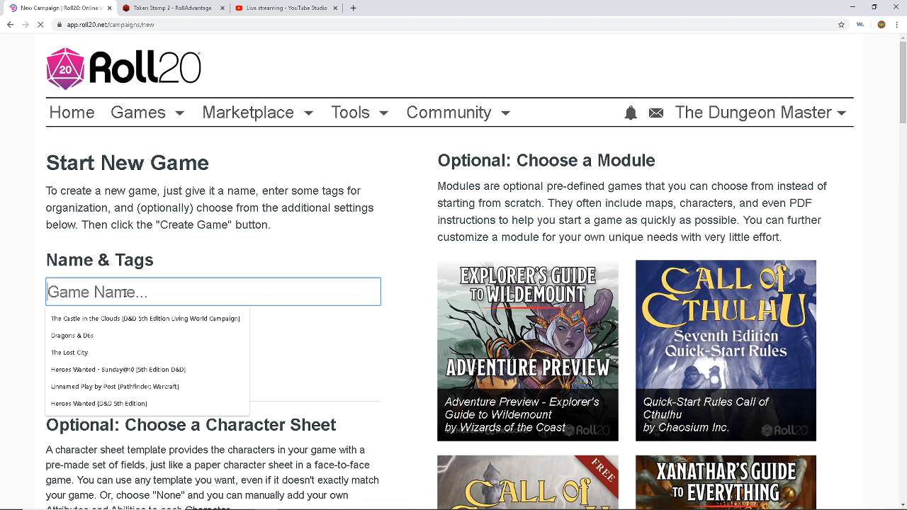
pyautogui.write('Pract')
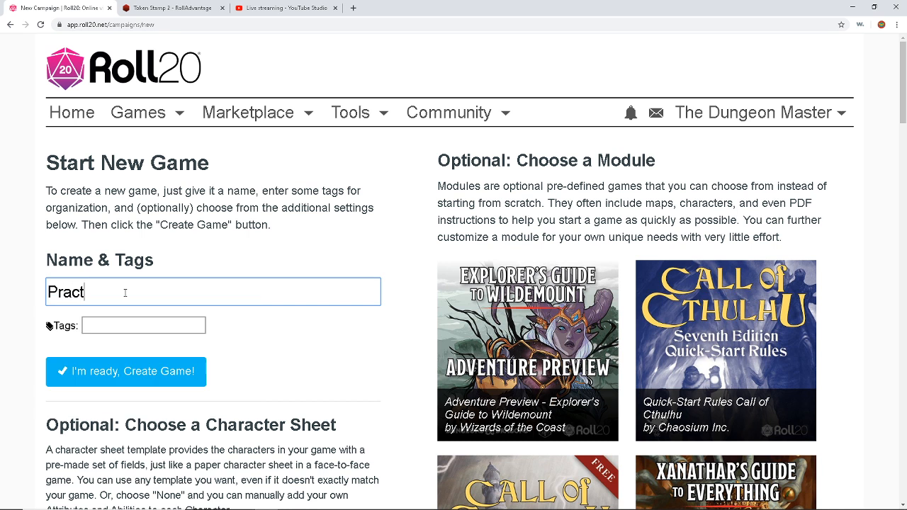
pyautogui.write('ice Game')
pyautogui.scroll(-2, 168, 267)
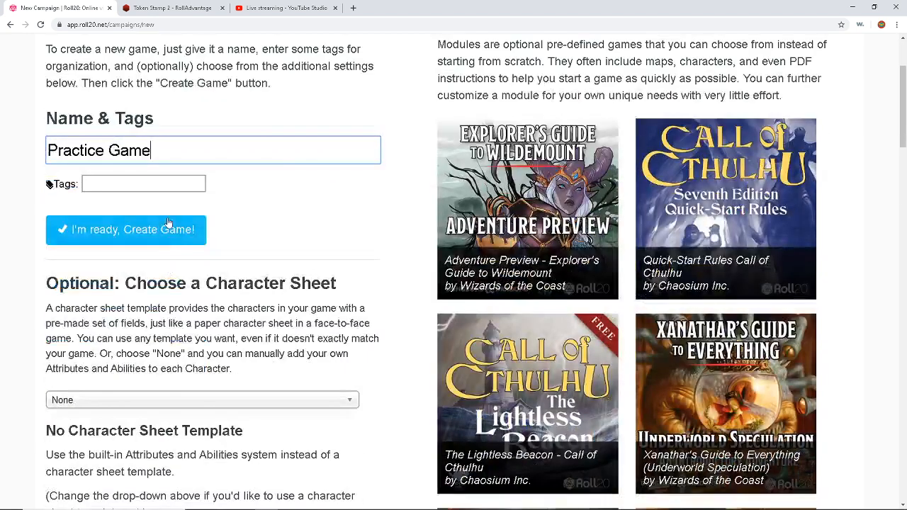
pyautogui.scroll(-2, 149, 179)
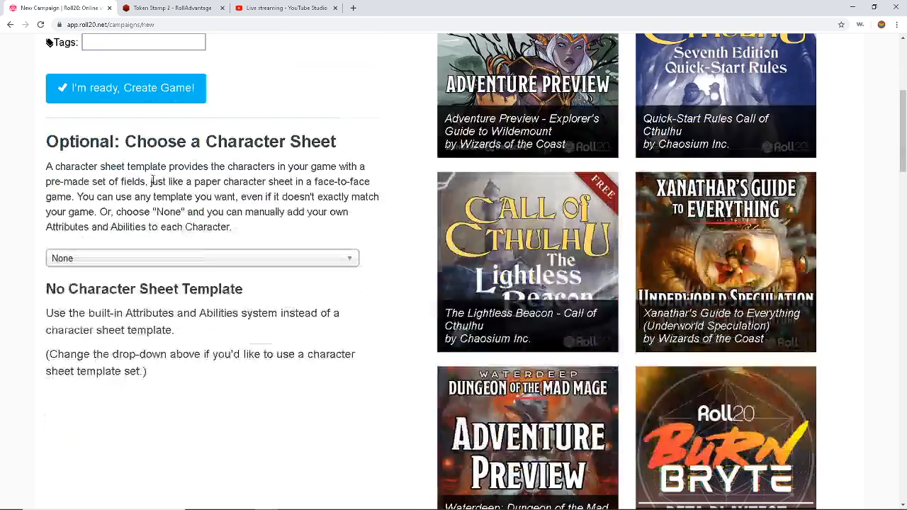
# Step: Pick the D&D 5E (Community Contributed) character sheet template for Practice Game
pyautogui.click(209, 261)
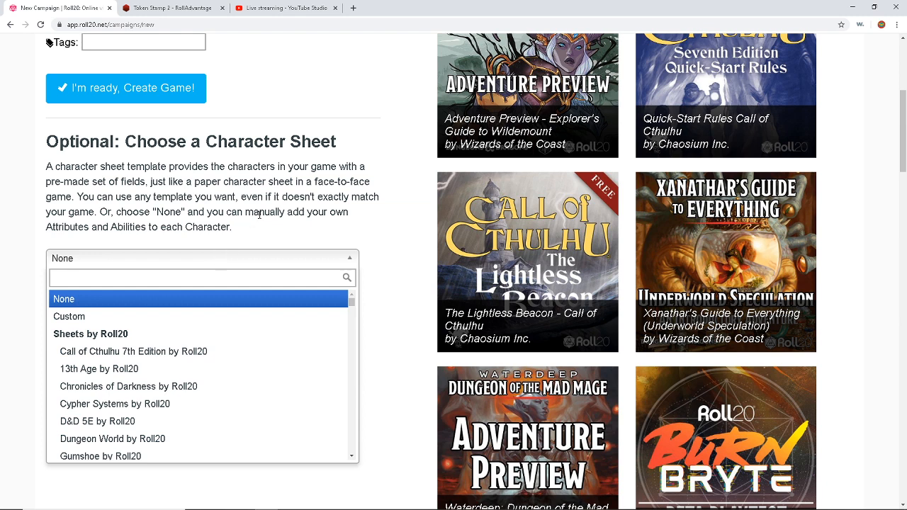
pyautogui.scroll(-1, 376, 207)
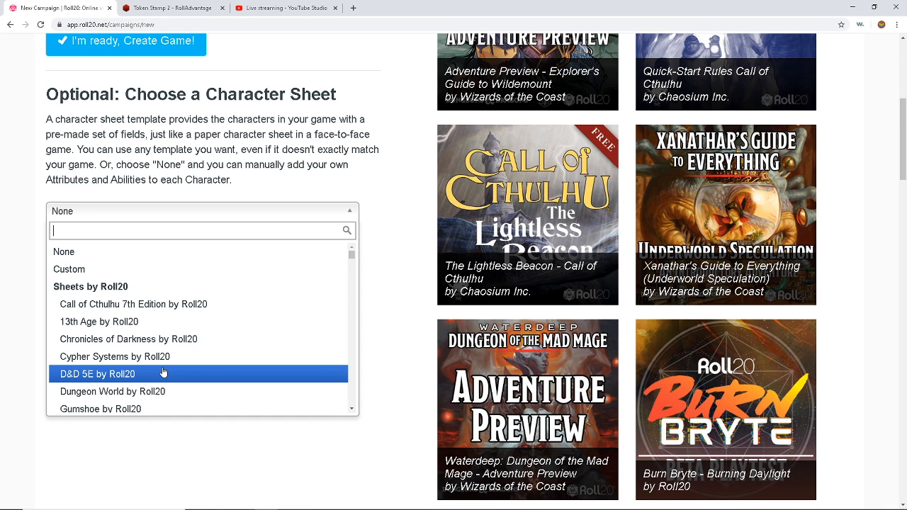
pyautogui.scroll(-10, 290, 288)
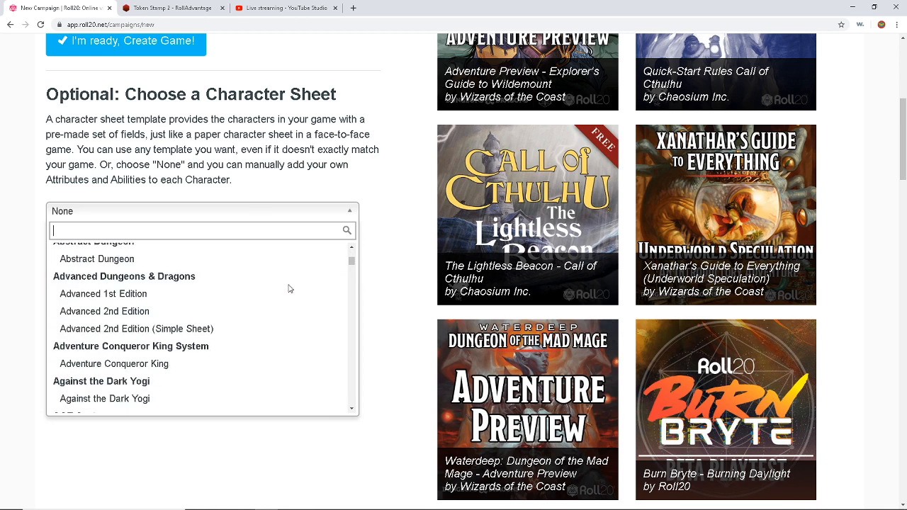
pyautogui.scroll(-20, 289, 287)
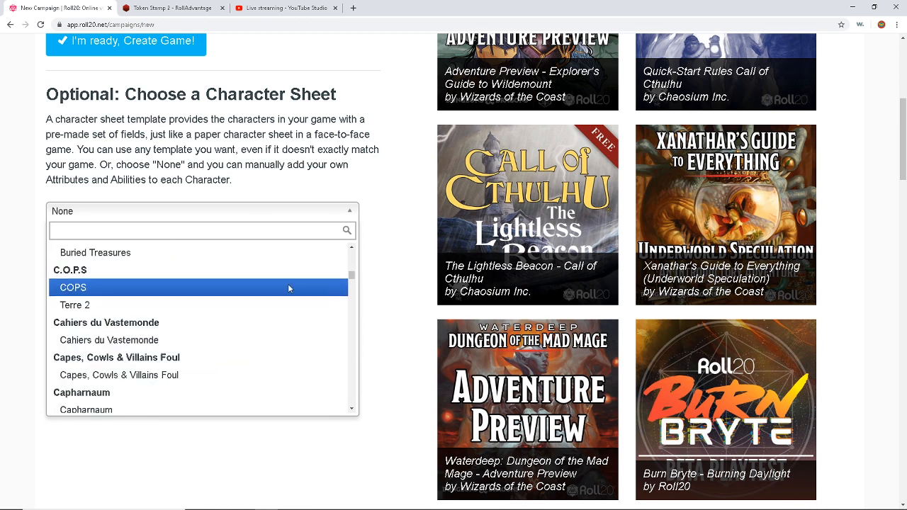
pyautogui.scroll(-20, 289, 288)
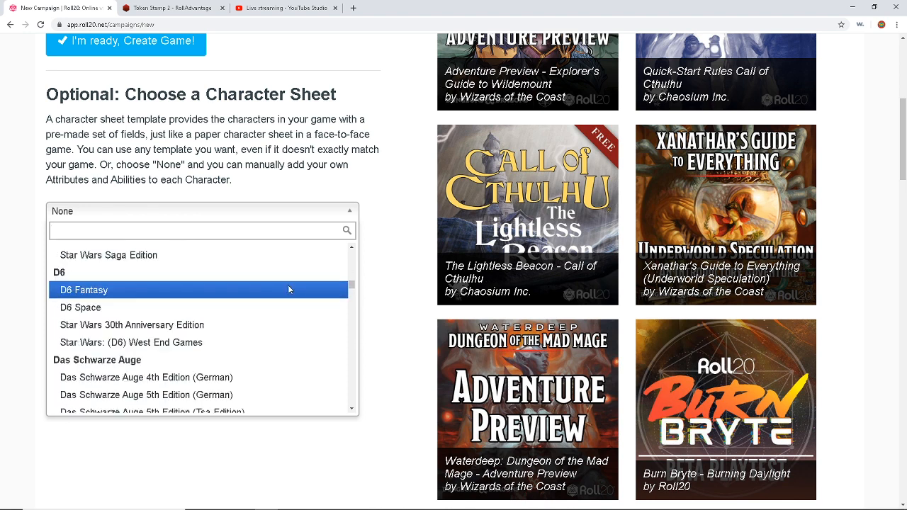
pyautogui.scroll(-15, 288, 289)
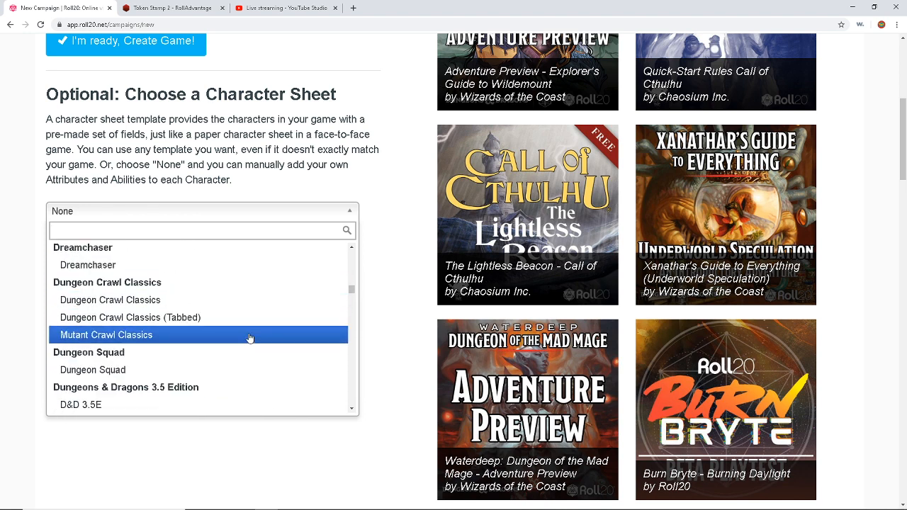
pyautogui.scroll(-2, 249, 338)
pyautogui.scroll(-4, 243, 338)
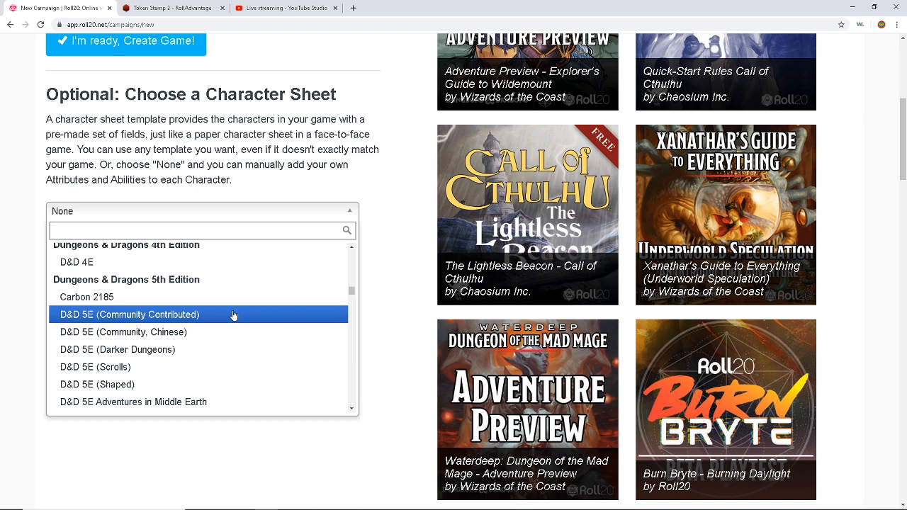
pyautogui.click(234, 314)
pyautogui.scroll(-5, 233, 305)
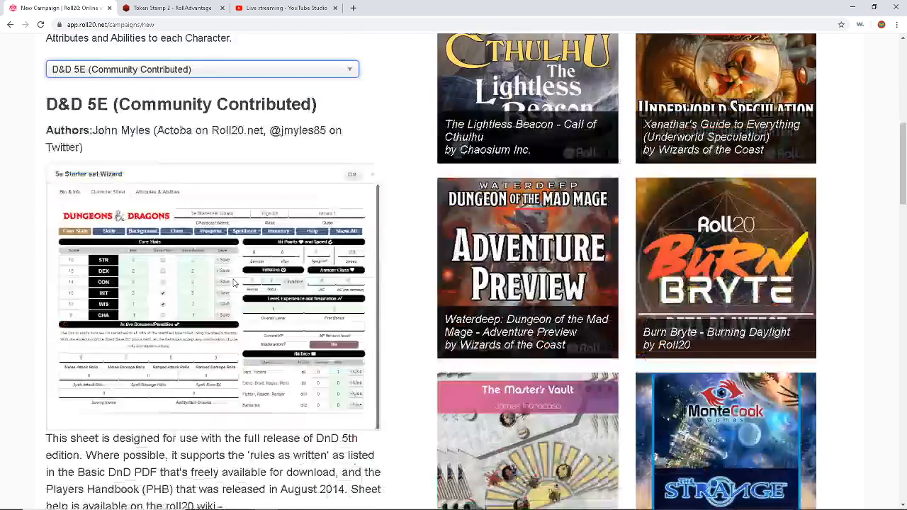
pyautogui.scroll(4, 234, 284)
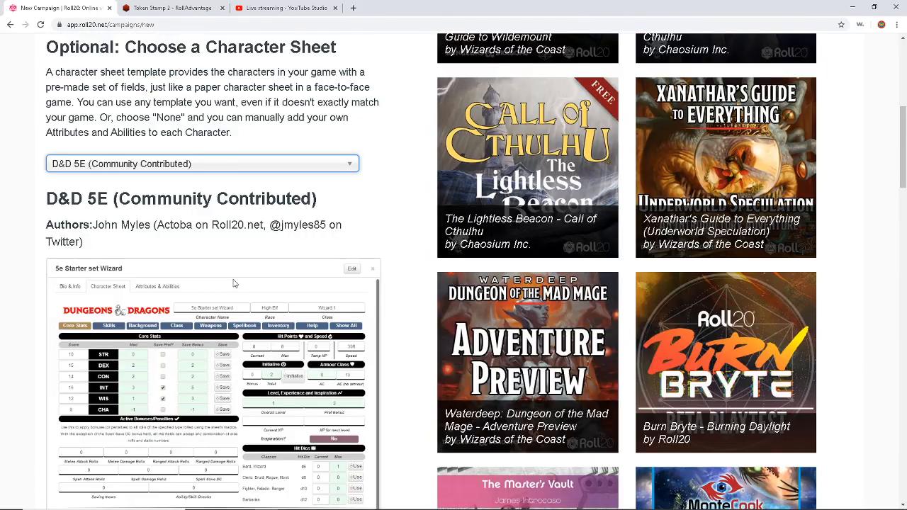
pyautogui.scroll(-1, 234, 283)
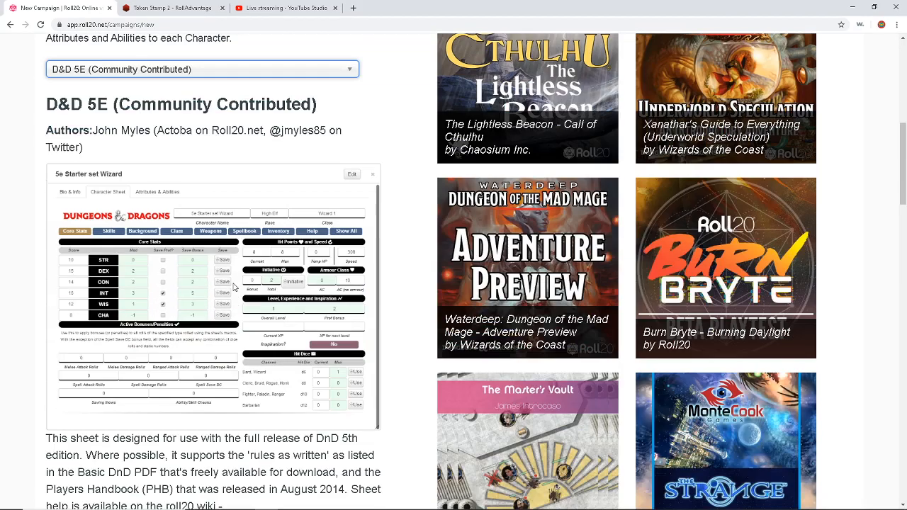
pyautogui.scroll(6, 234, 287)
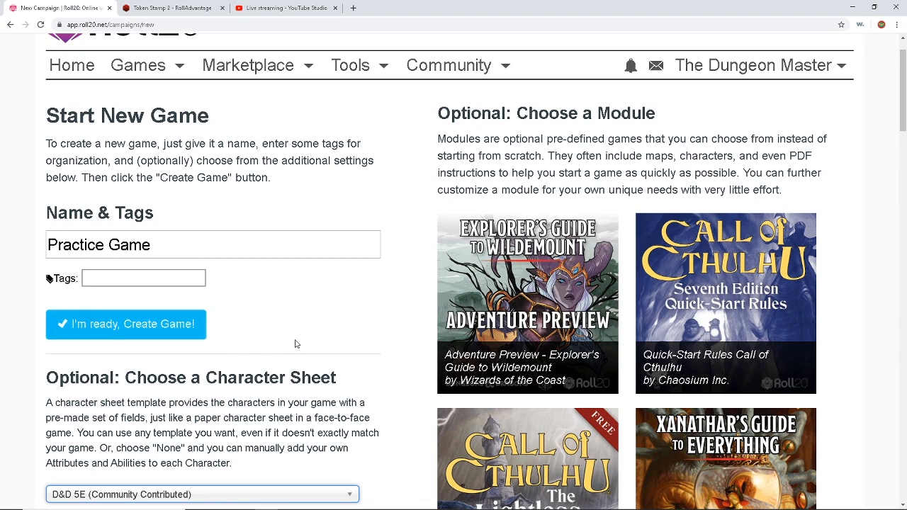
pyautogui.scroll(1, 298, 345)
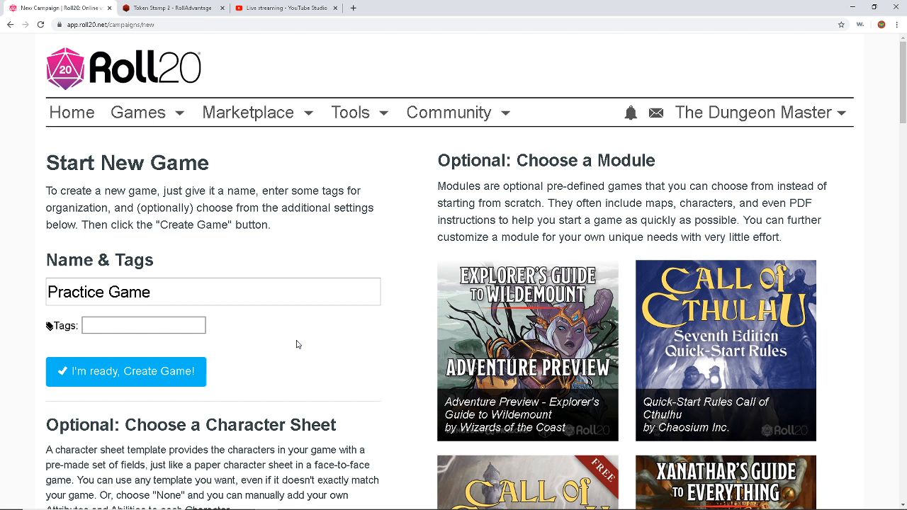
# Step: Create the Practice Game campaign
pyautogui.click(168, 374)
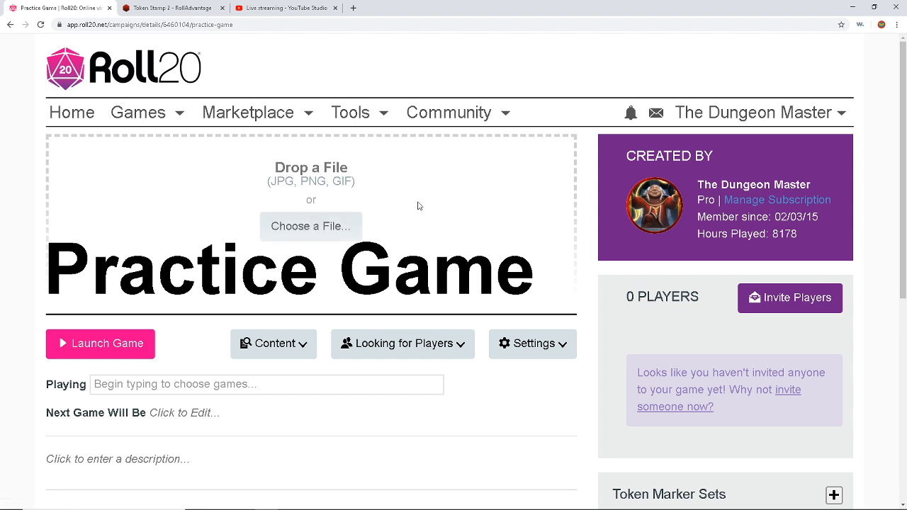
pyautogui.scroll(-1, 419, 203)
pyautogui.scroll(-2, 419, 203)
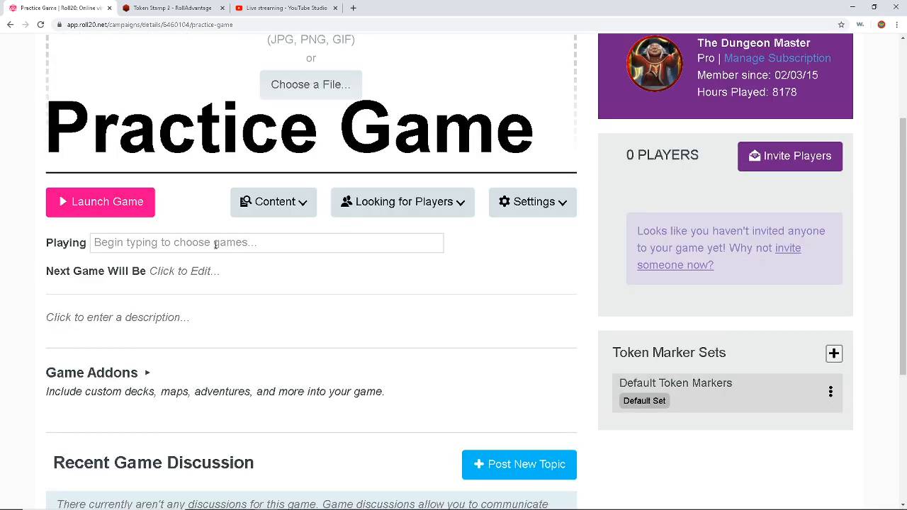
# Step: Set the game's Playing system to D&D 5E and begin editing the next game time
pyautogui.click(216, 245)
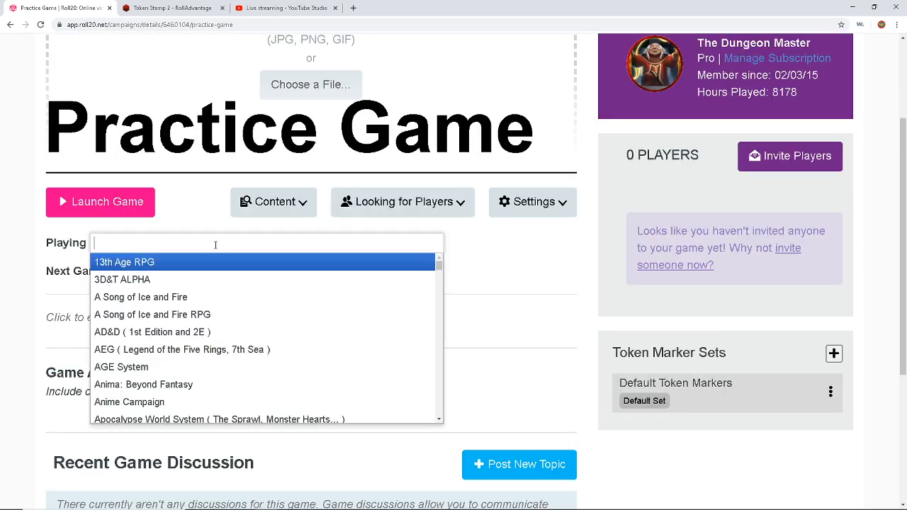
pyautogui.scroll(-9, 235, 312)
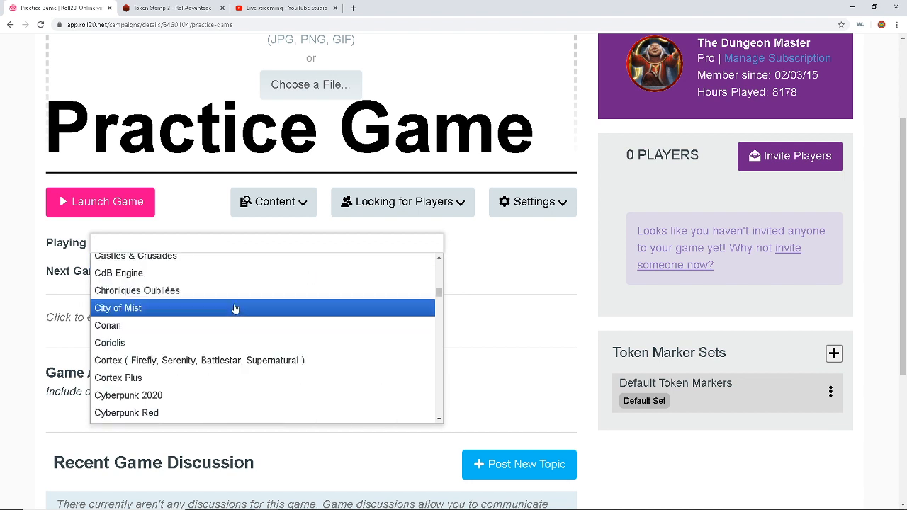
pyautogui.scroll(-3, 235, 306)
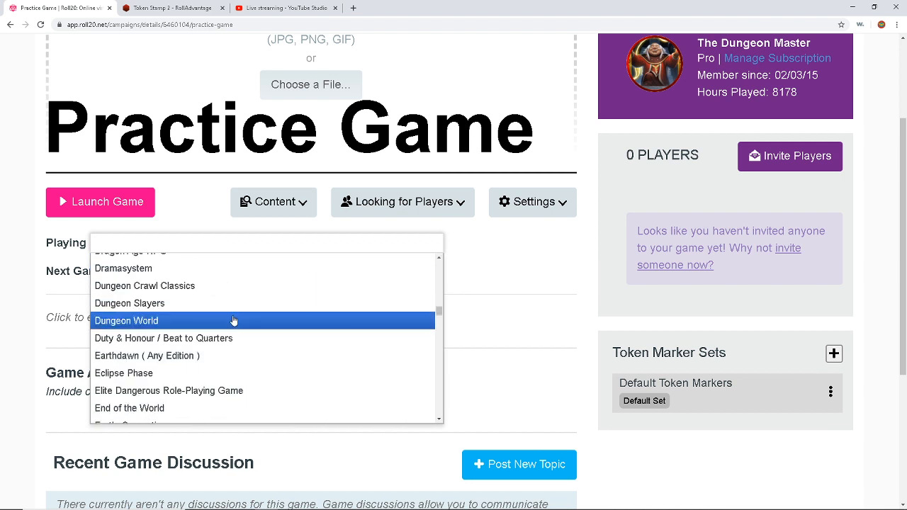
pyautogui.scroll(3, 235, 320)
pyautogui.scroll(1, 234, 318)
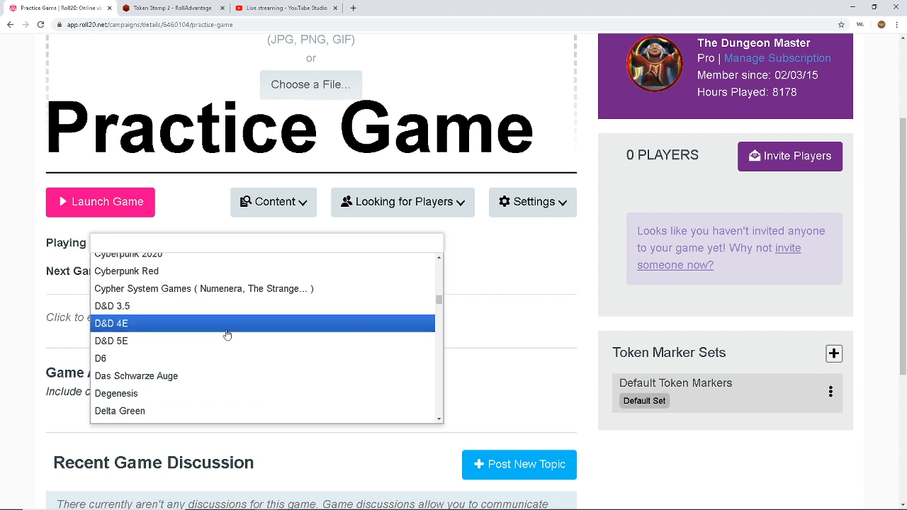
pyautogui.click(224, 343)
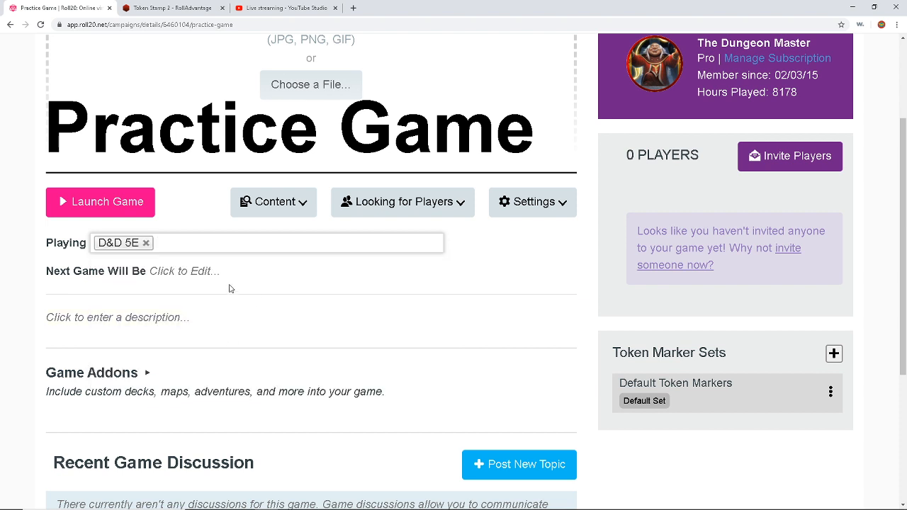
pyautogui.click(212, 270)
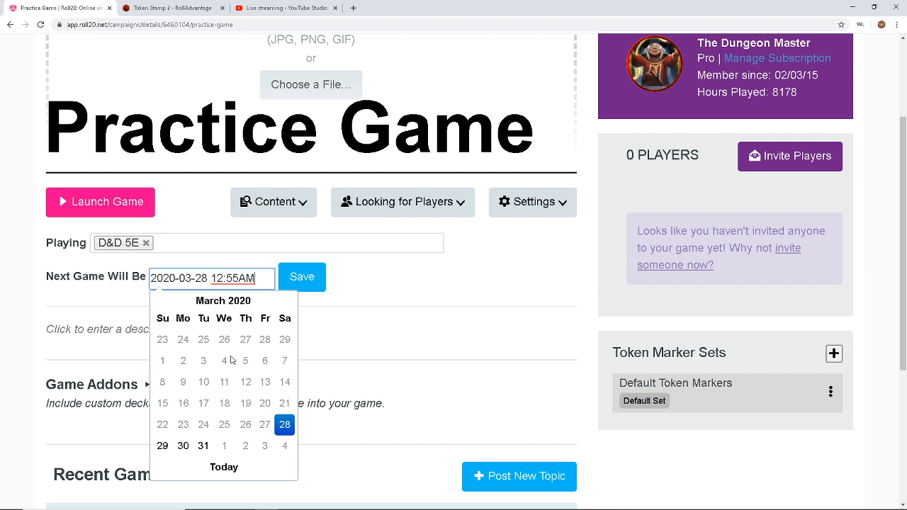
# Step: Schedule the next game for Saturday March 28 at 1:00 AM and open the description editor
pyautogui.click(287, 429)
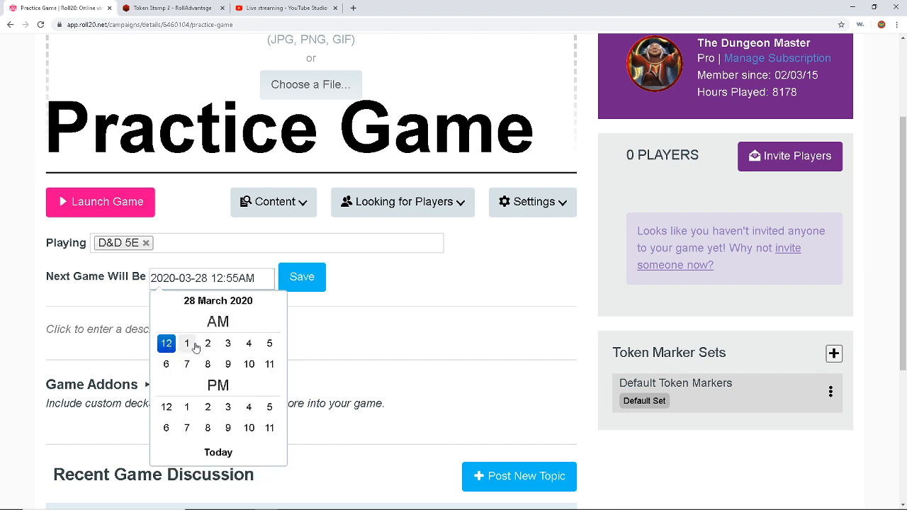
pyautogui.click(195, 346)
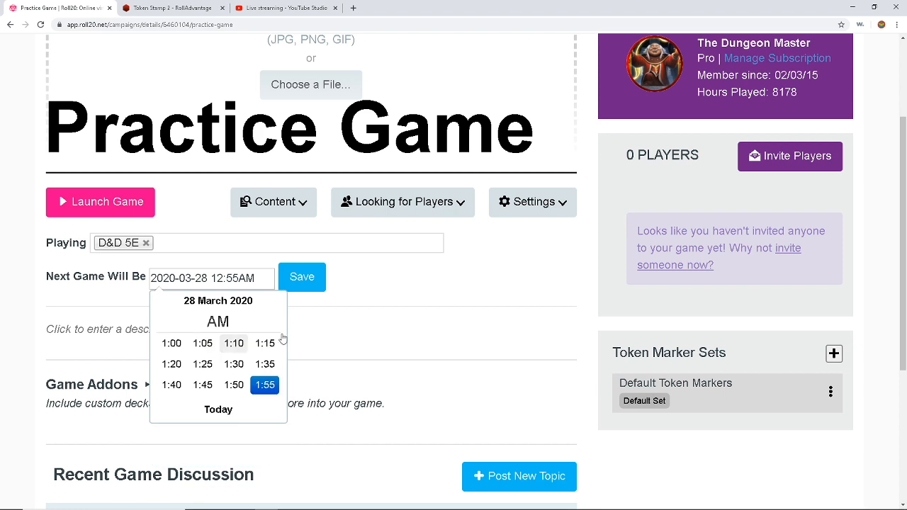
pyautogui.click(172, 345)
pyautogui.click(310, 282)
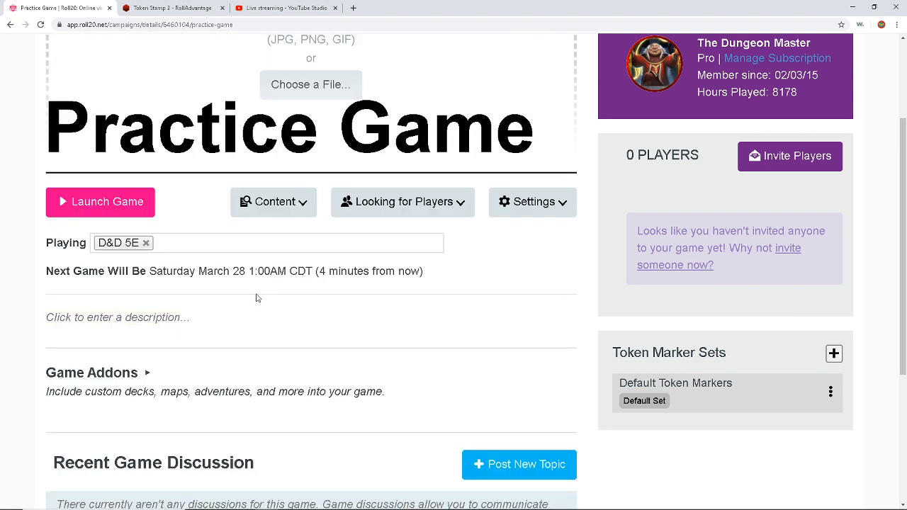
pyautogui.click(218, 324)
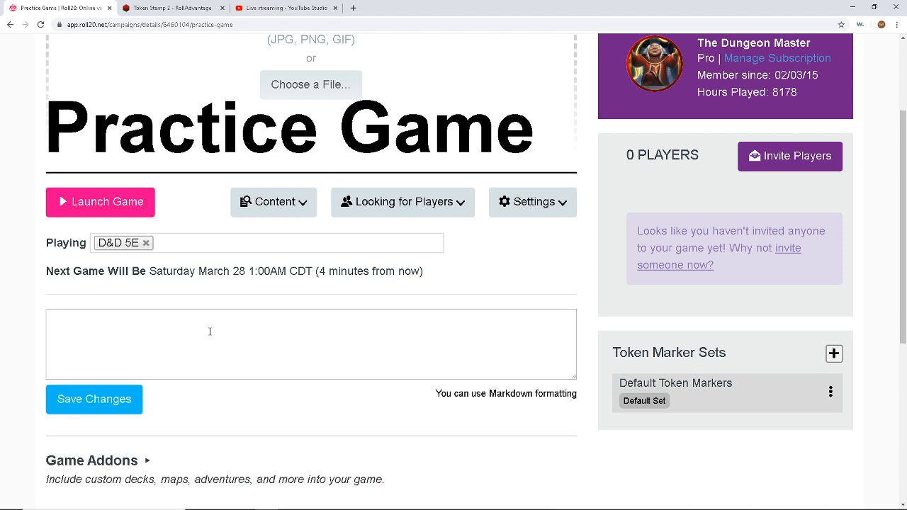
# Step: Save the game description 'This is an example game for beginners.'
pyautogui.click(210, 330)
pyautogui.write('This is a ')
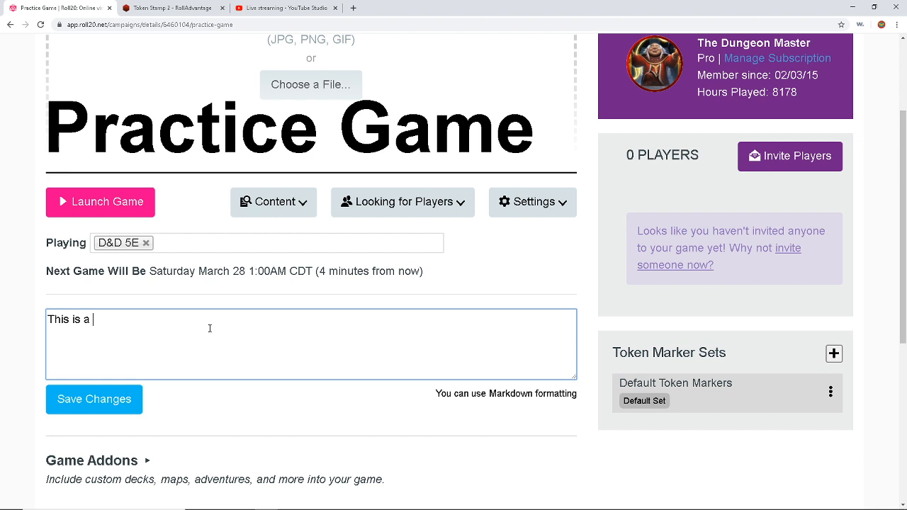
pyautogui.write('n example game fo')
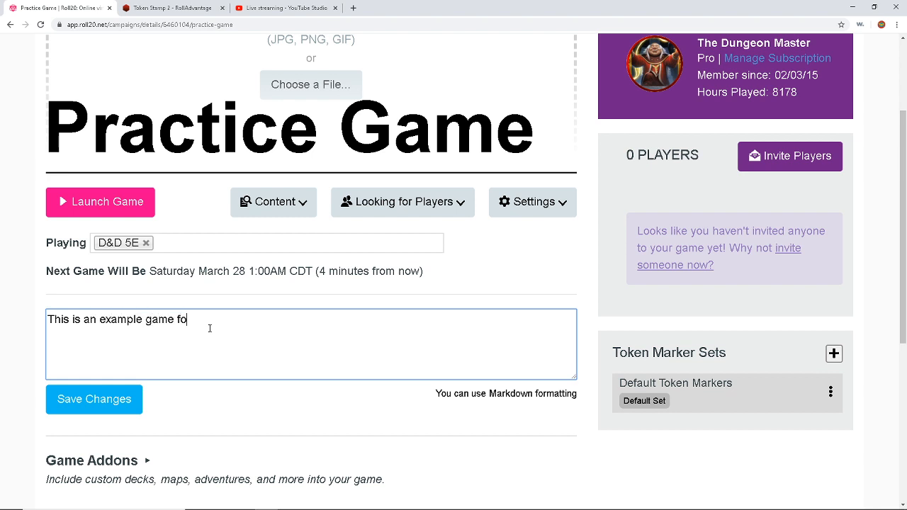
pyautogui.write('r beginners.')
pyautogui.click(100, 405)
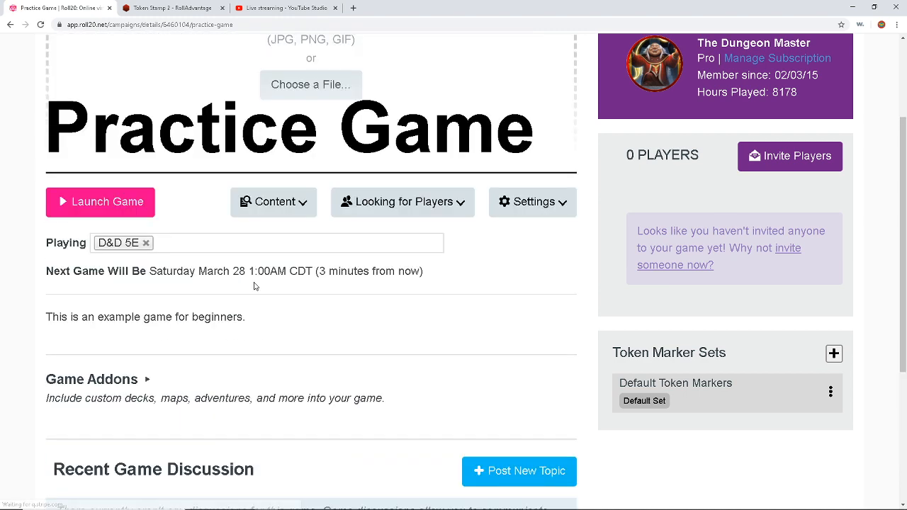
pyautogui.scroll(-1, 256, 287)
pyautogui.click(245, 308)
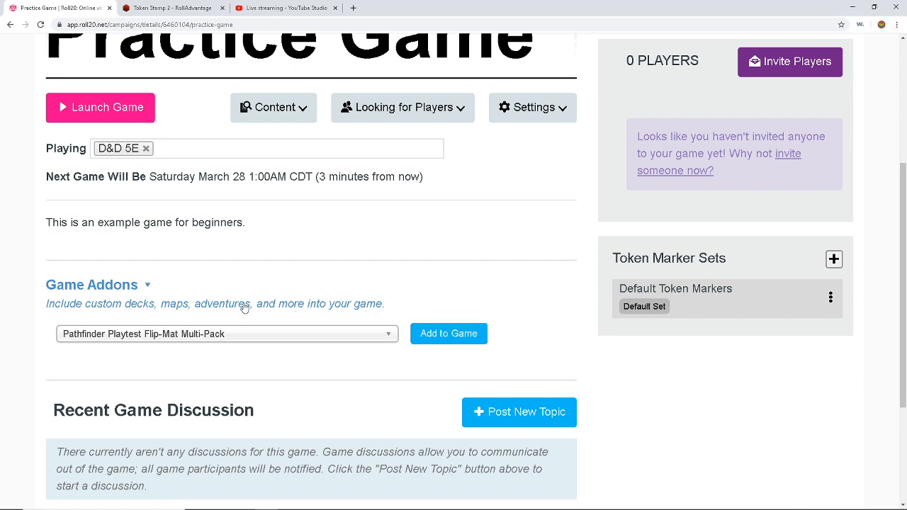
pyautogui.click(243, 332)
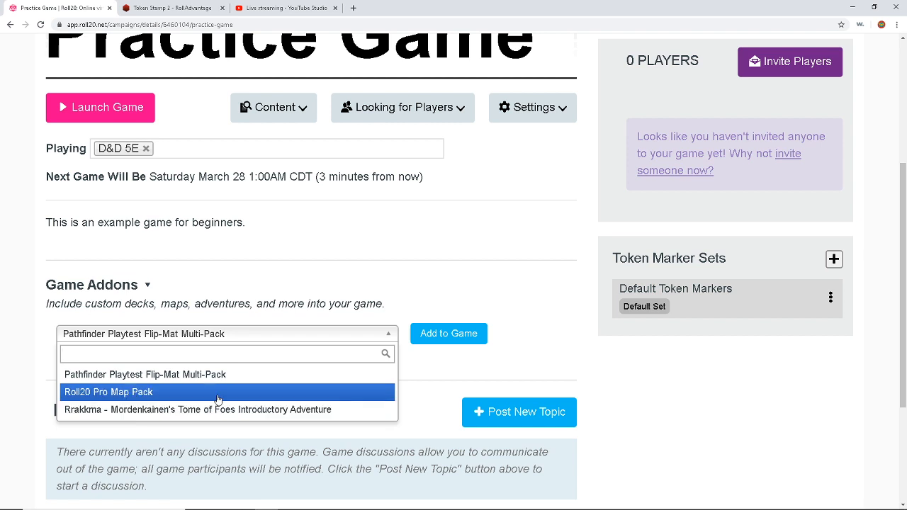
pyautogui.click(346, 250)
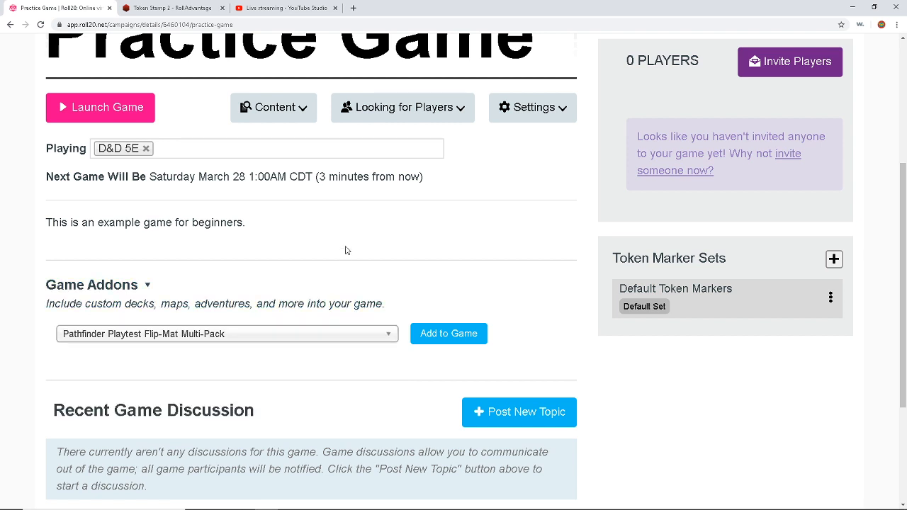
pyautogui.scroll(-3, 344, 248)
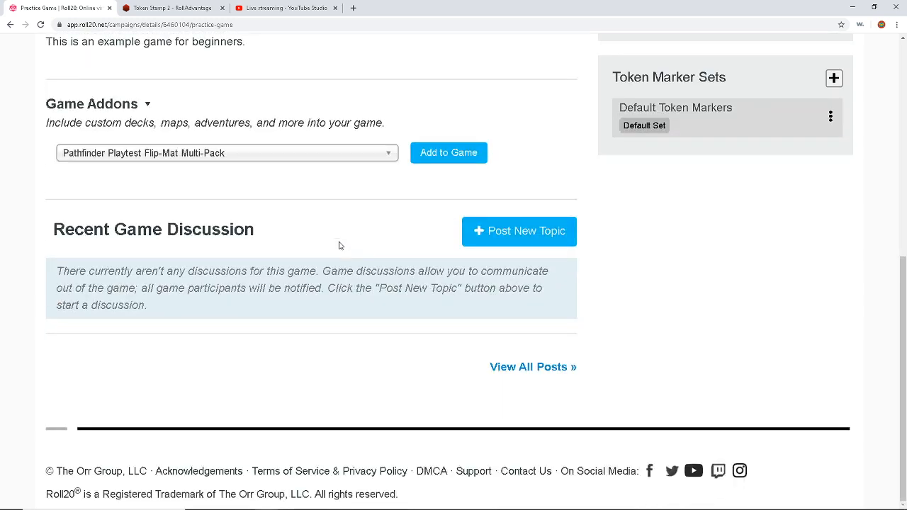
pyautogui.scroll(4, 341, 247)
pyautogui.scroll(2, 341, 247)
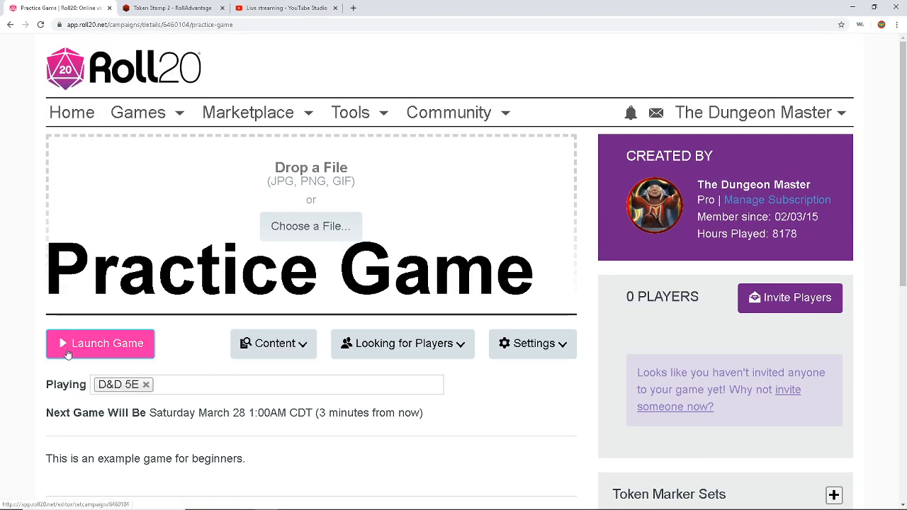
# Step: Launch Practice Game and zoom the empty grid map out two steps
pyautogui.click(67, 353)
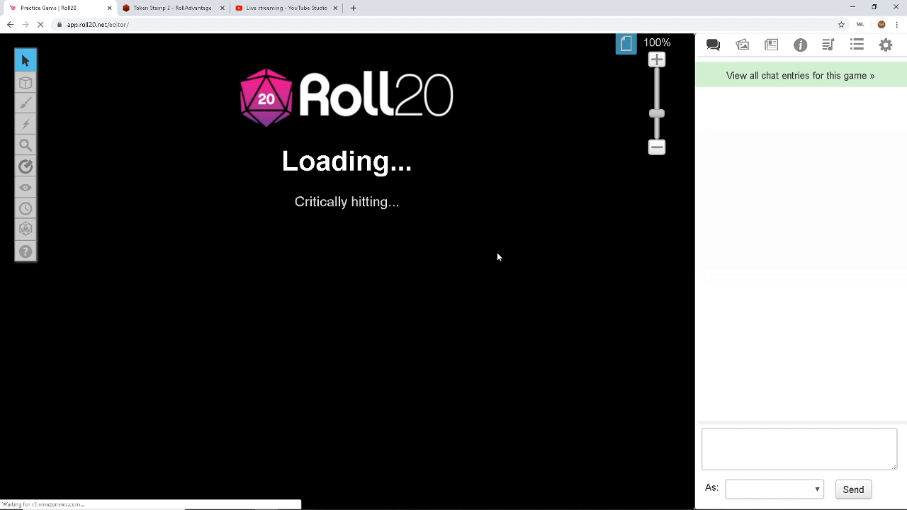
pyautogui.click(657, 147)
pyautogui.click(657, 147)
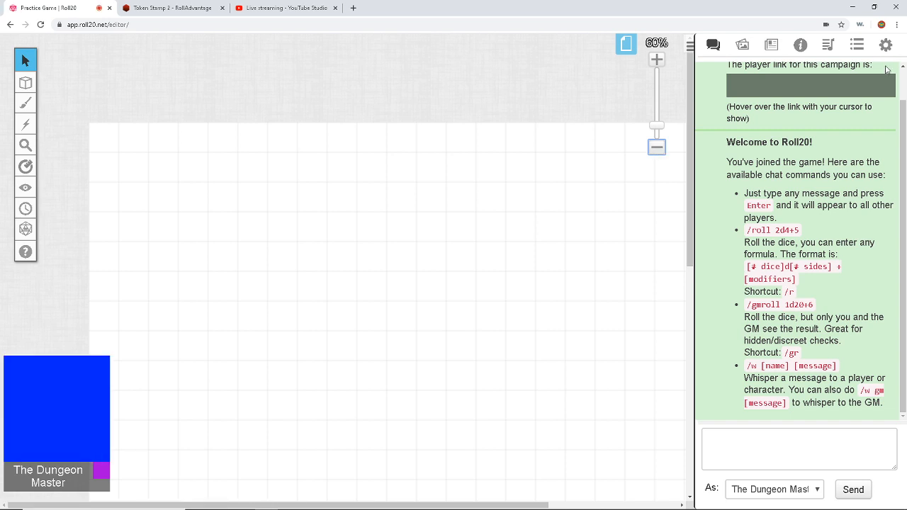
# Step: Set Chat Tech to None (no video/audio) in the game settings
pyautogui.click(886, 44)
pyautogui.scroll(-1, 757, 183)
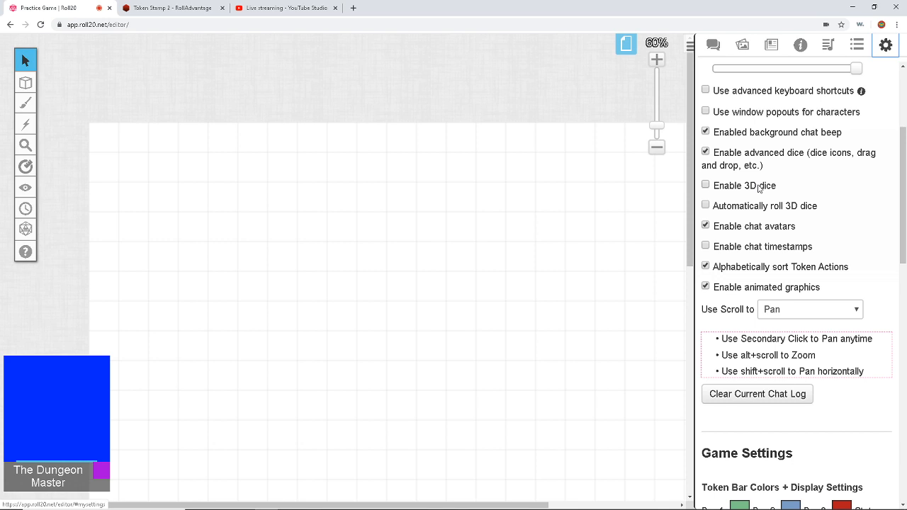
pyautogui.scroll(-5, 758, 333)
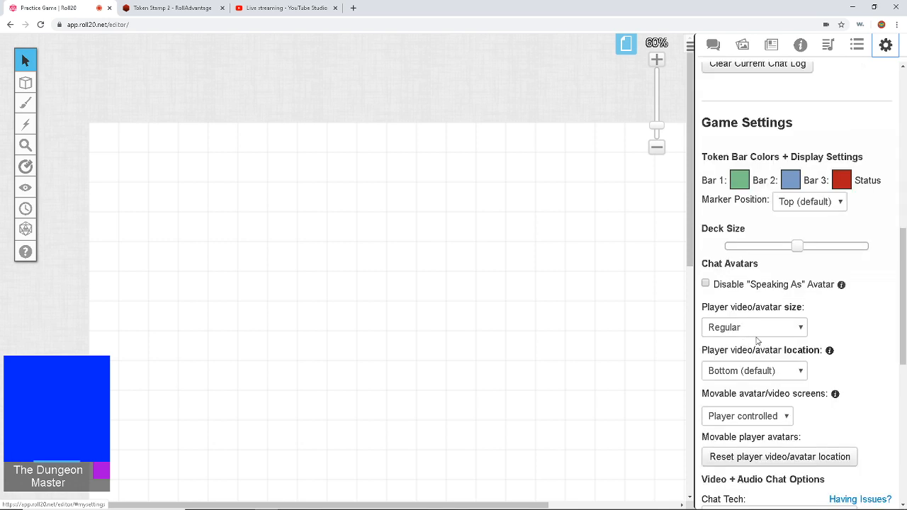
pyautogui.scroll(4, 767, 328)
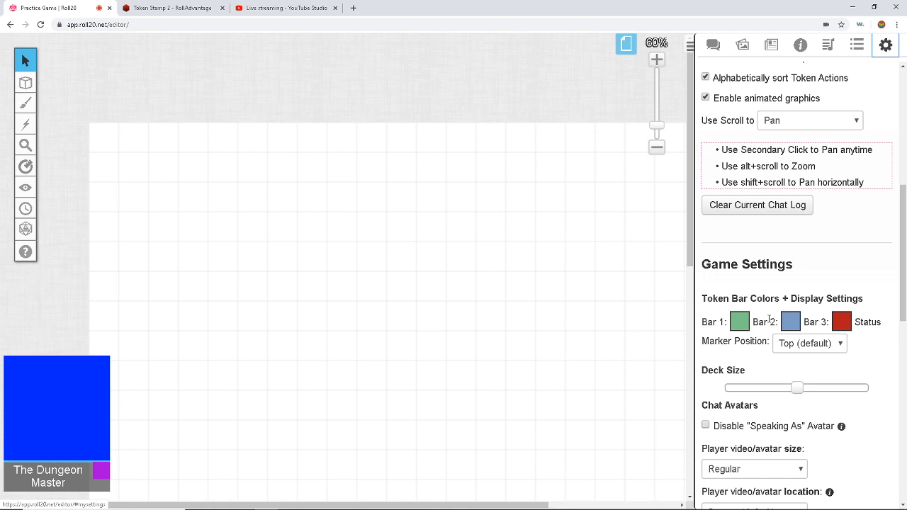
pyautogui.scroll(-3, 770, 322)
pyautogui.scroll(-4, 770, 322)
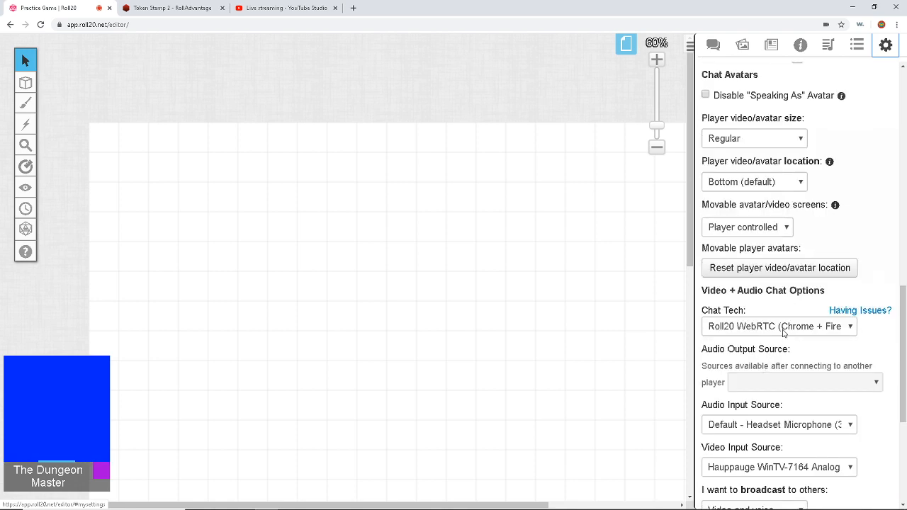
pyautogui.click(782, 330)
pyautogui.click(775, 365)
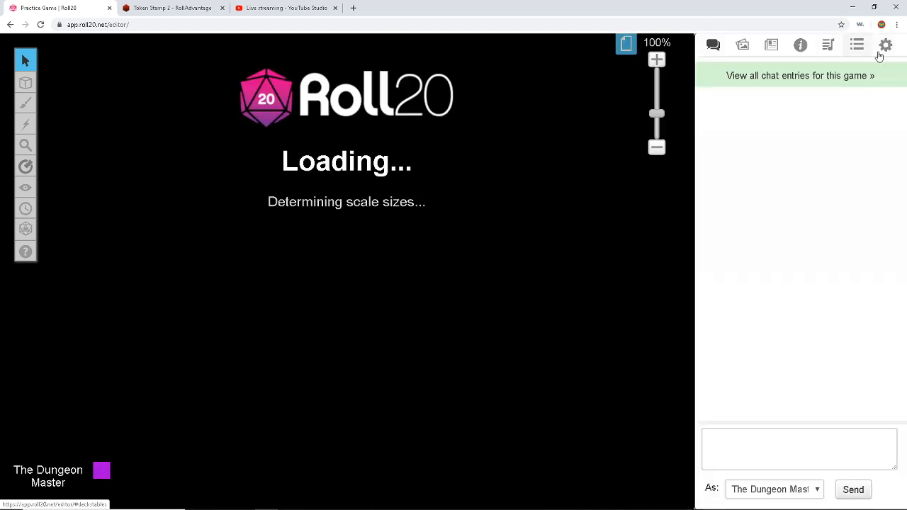
# Step: Set Player avatar size to Names only, then return to the chat panel
pyautogui.click(885, 46)
pyautogui.scroll(-10, 838, 195)
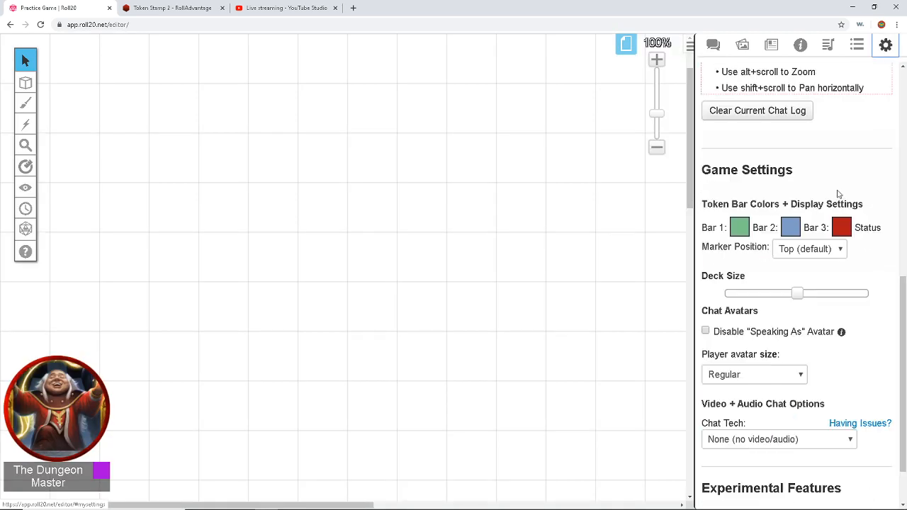
pyautogui.scroll(-1, 815, 241)
pyautogui.click(780, 309)
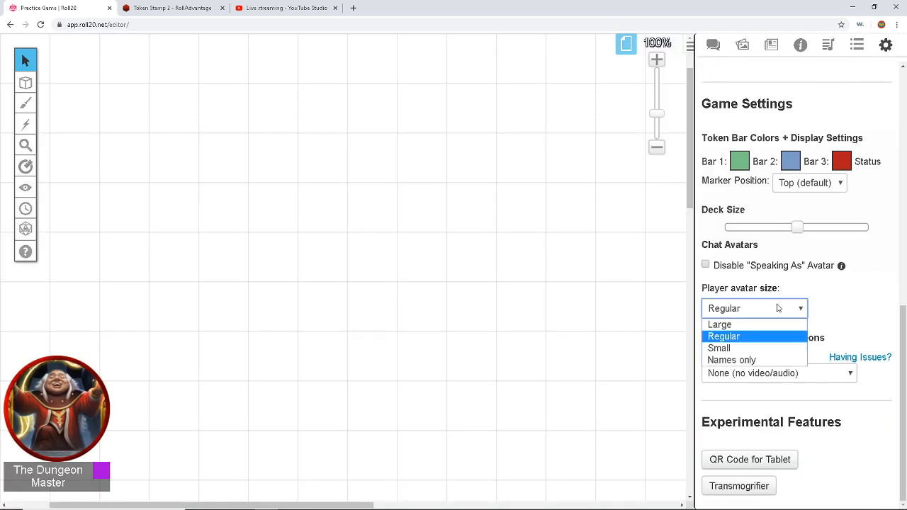
pyautogui.click(774, 360)
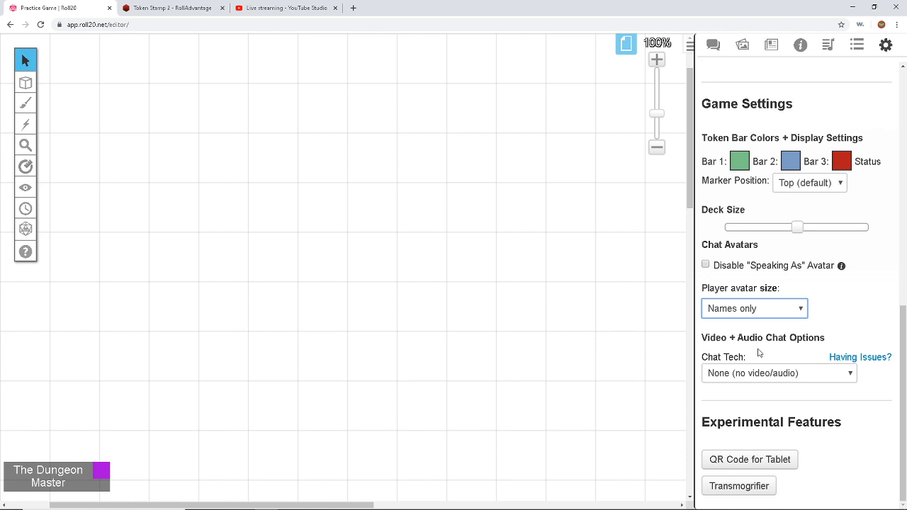
pyautogui.scroll(3, 746, 417)
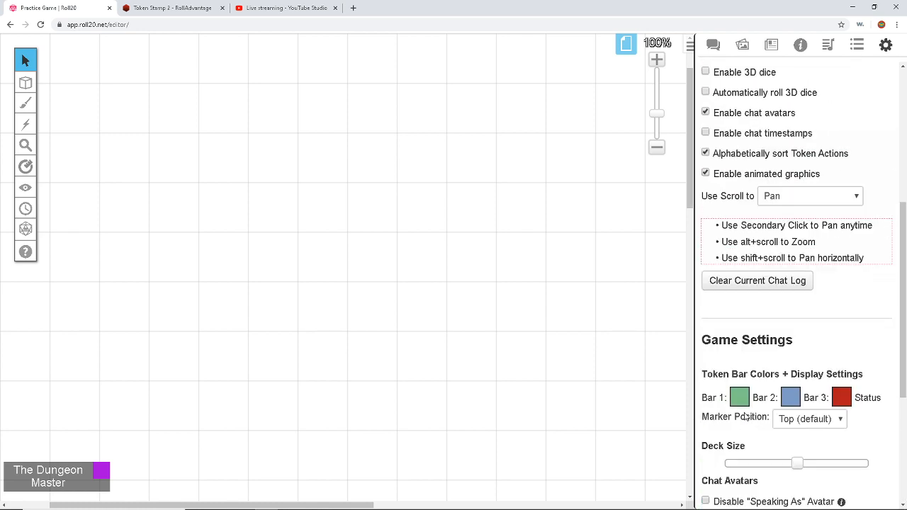
pyautogui.scroll(5, 745, 417)
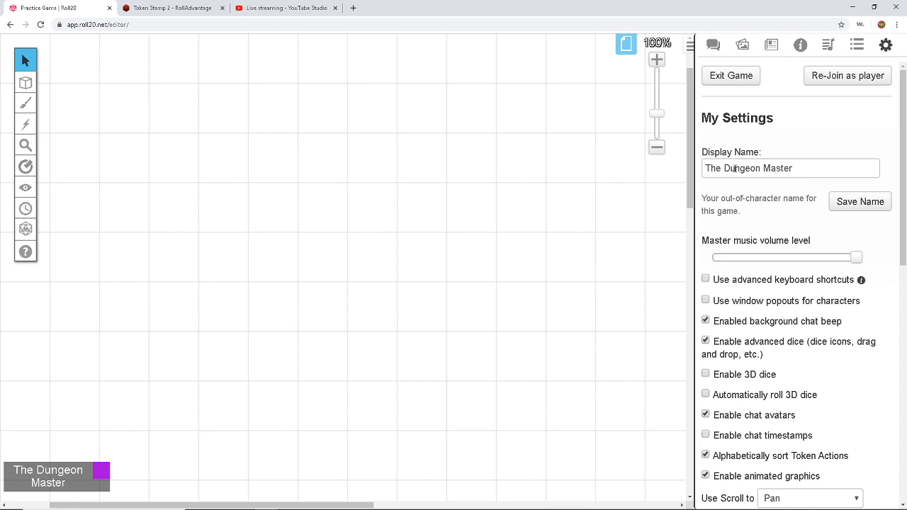
pyautogui.click(715, 45)
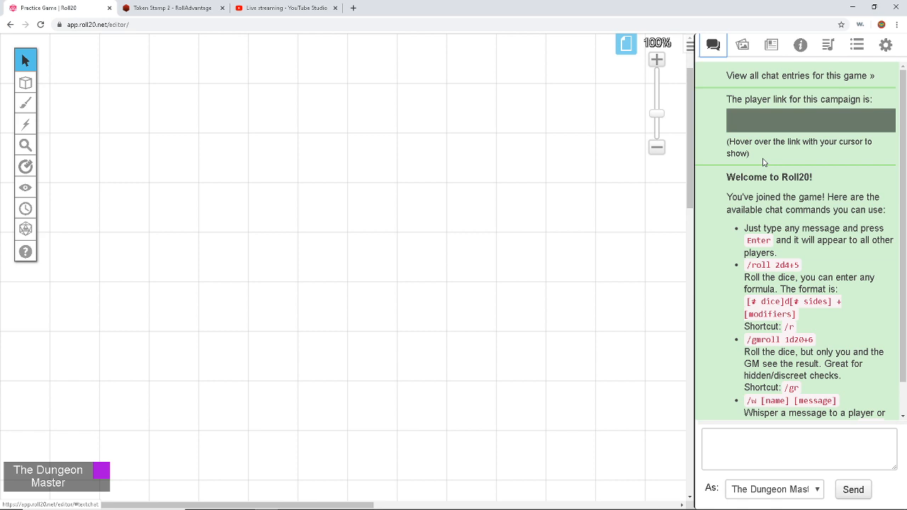
pyautogui.scroll(-1, 764, 191)
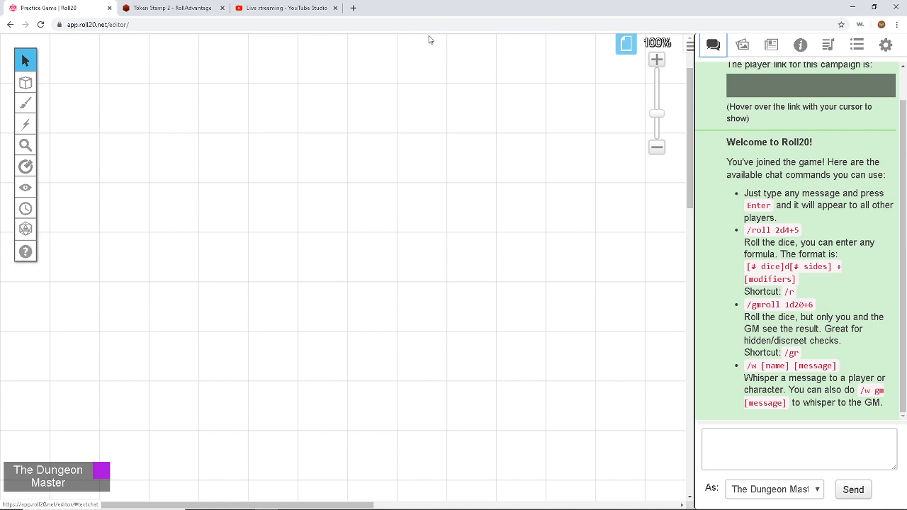
pyautogui.click(657, 148)
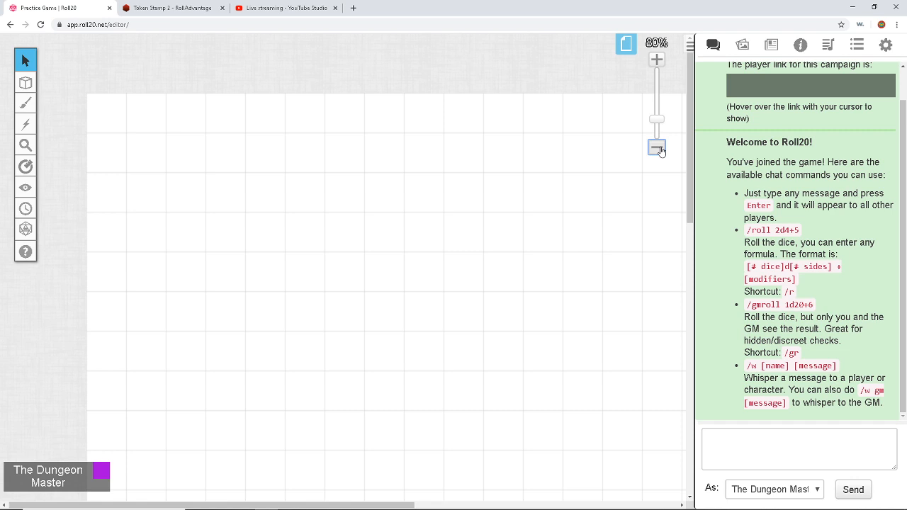
# Step: In the Start page's settings, enter width and height 50, page scale 2.5 ft and cell width 0.5
pyautogui.click(623, 47)
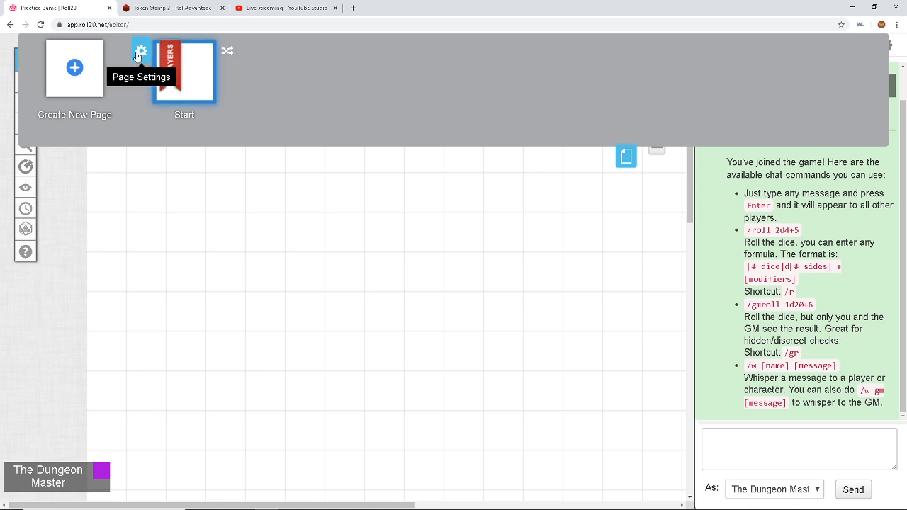
pyautogui.click(141, 55)
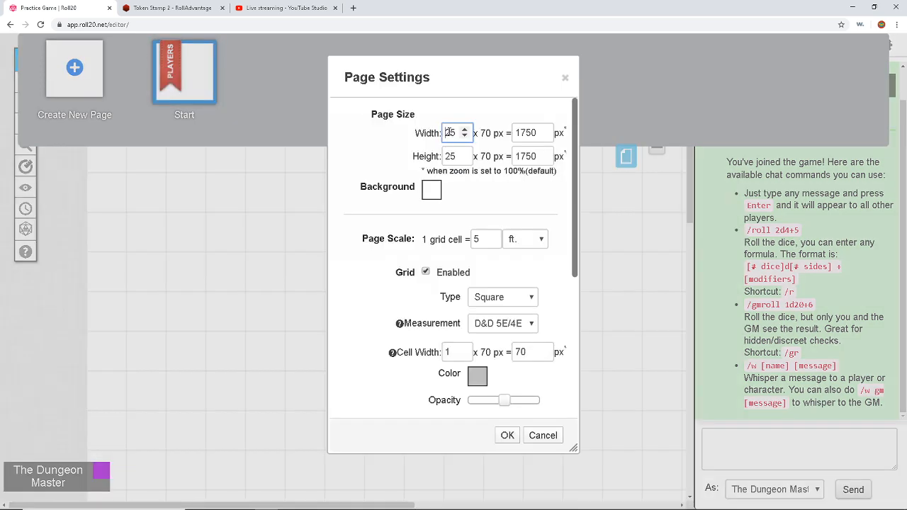
pyautogui.doubleClick(450, 132)
pyautogui.write('50')
pyautogui.doubleClick(450, 156)
pyautogui.write('50')
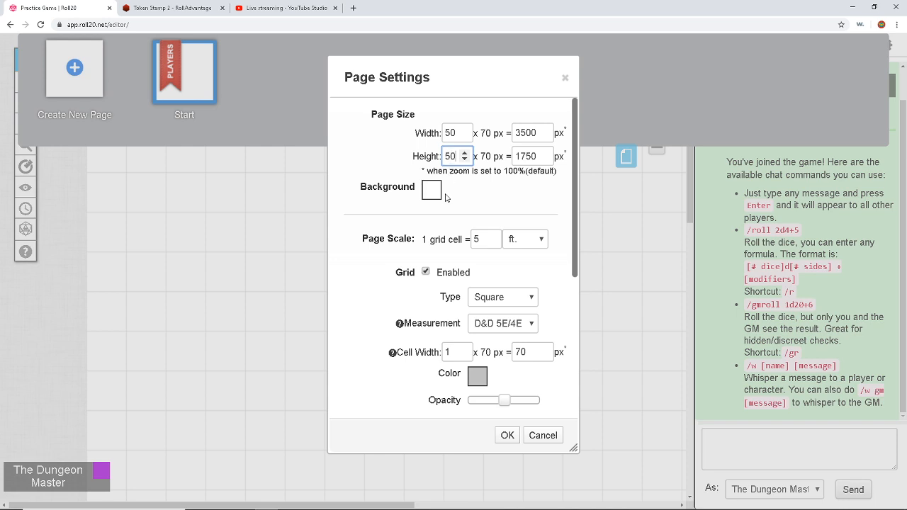
pyautogui.scroll(-1, 464, 201)
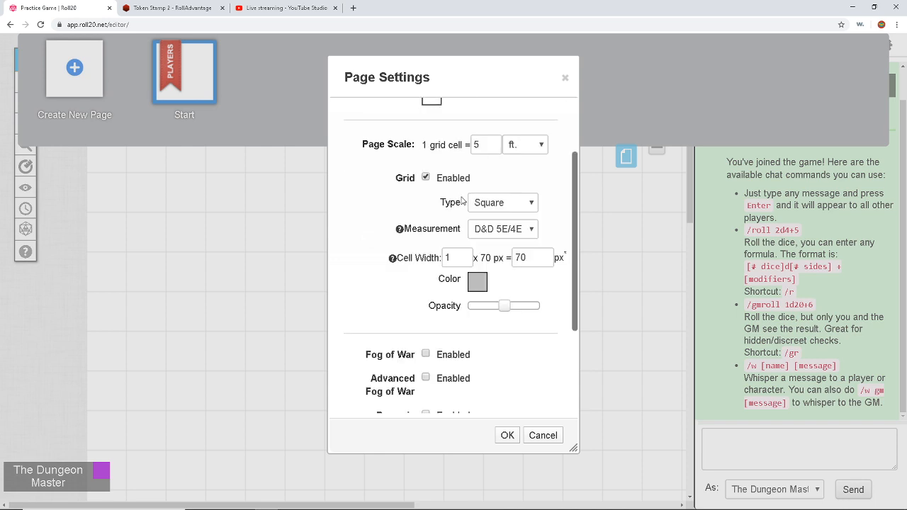
pyautogui.click(476, 144)
pyautogui.write('2.')
pyautogui.doubleClick(445, 254)
pyautogui.write('0.5')
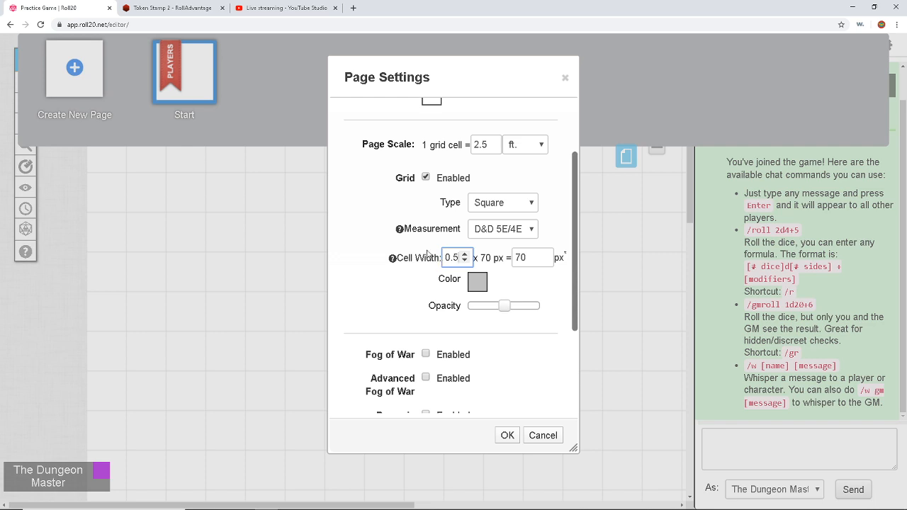
# Step: Tick Dynamic Lighting, Enforce Line of Sight, Global Illumination and Only Update on Drop, then save
pyautogui.scroll(-1, 428, 254)
pyautogui.scroll(-2, 427, 254)
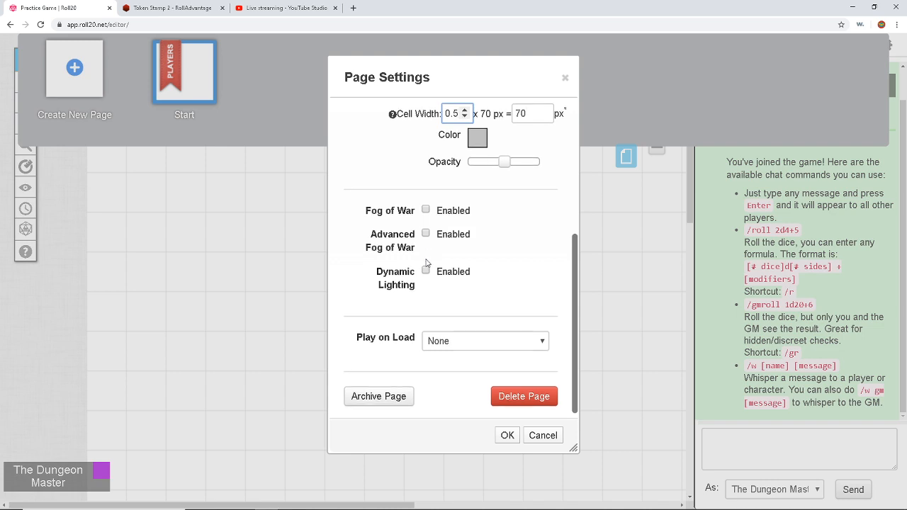
pyautogui.click(426, 272)
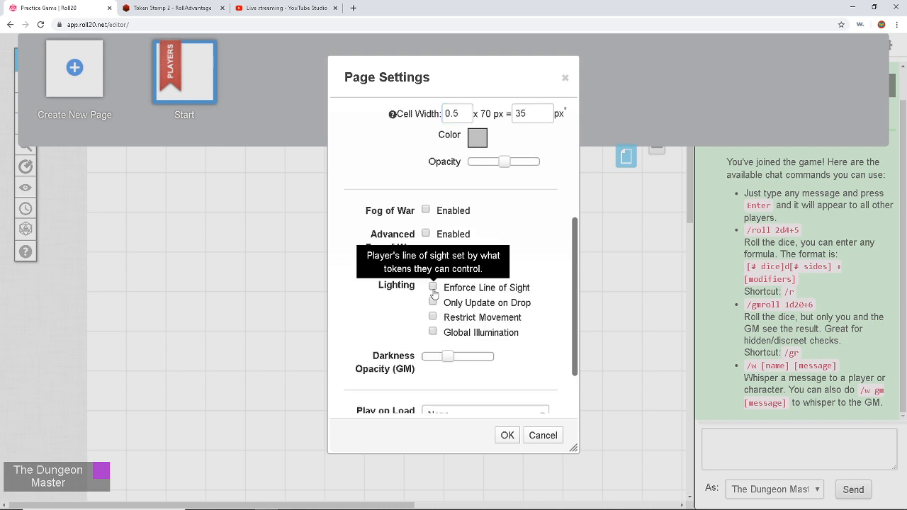
pyautogui.click(433, 287)
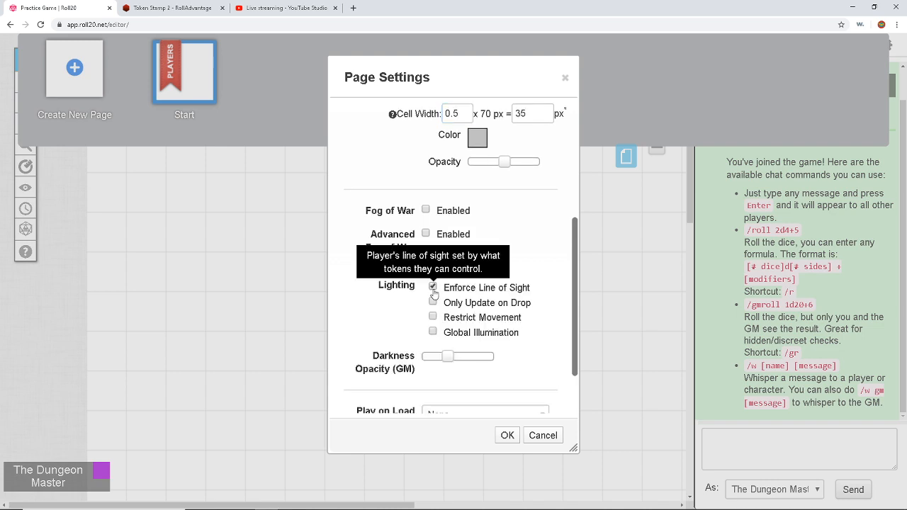
pyautogui.click(433, 332)
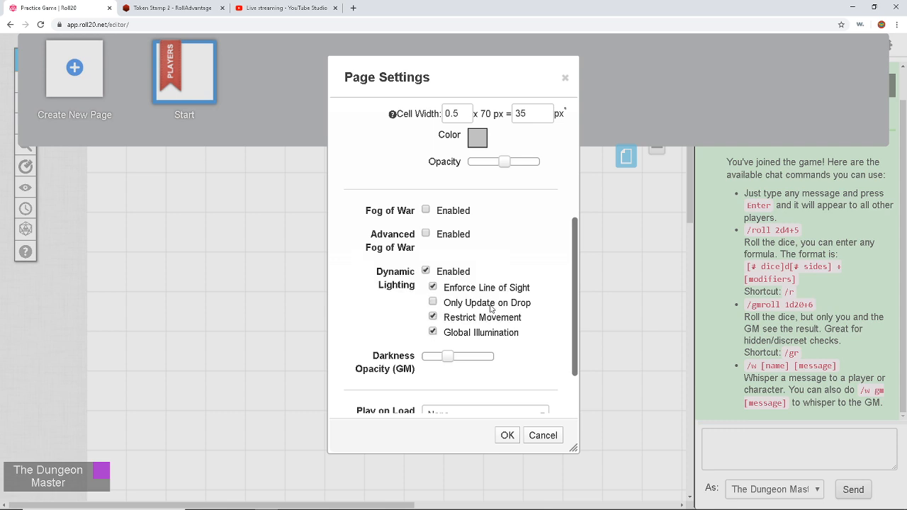
pyautogui.click(433, 304)
pyautogui.scroll(-2, 498, 328)
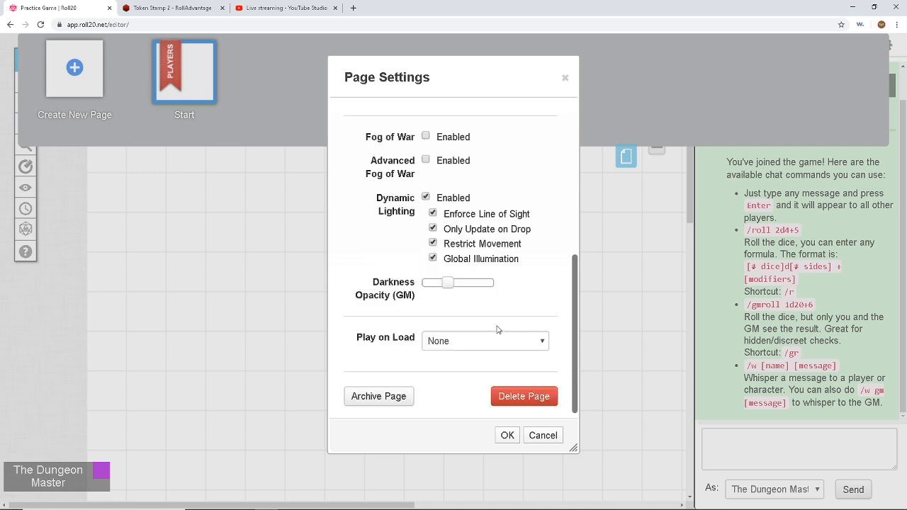
pyautogui.click(508, 436)
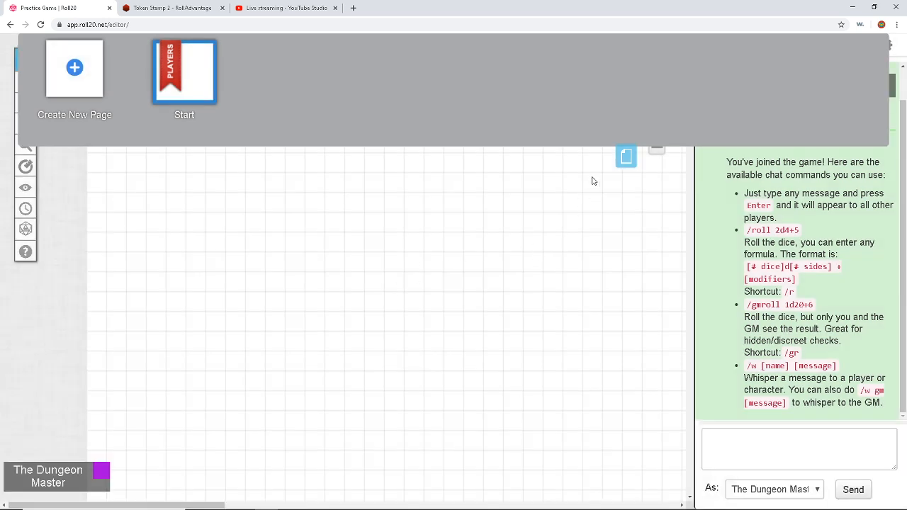
# Step: Close the page list and collapse the chat sidebar to widen the canvas
pyautogui.click(625, 156)
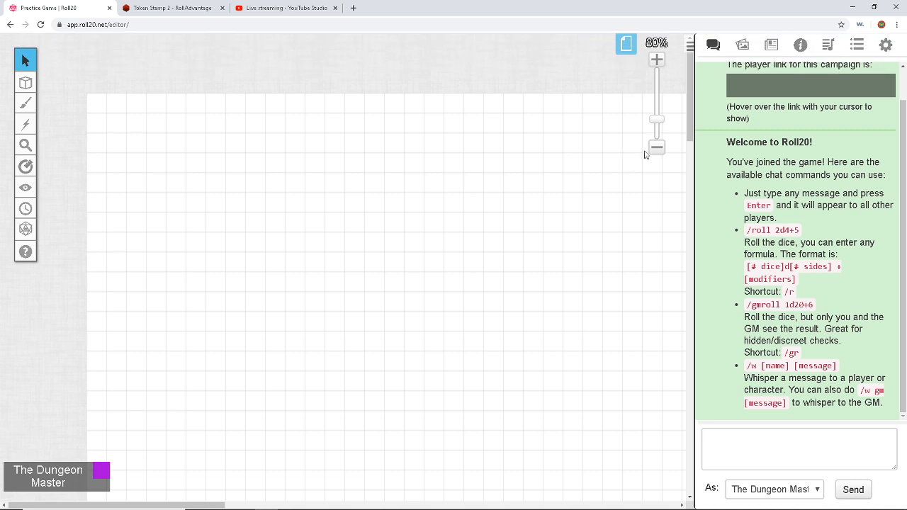
pyautogui.click(690, 47)
pyautogui.scroll(2, 638, 203)
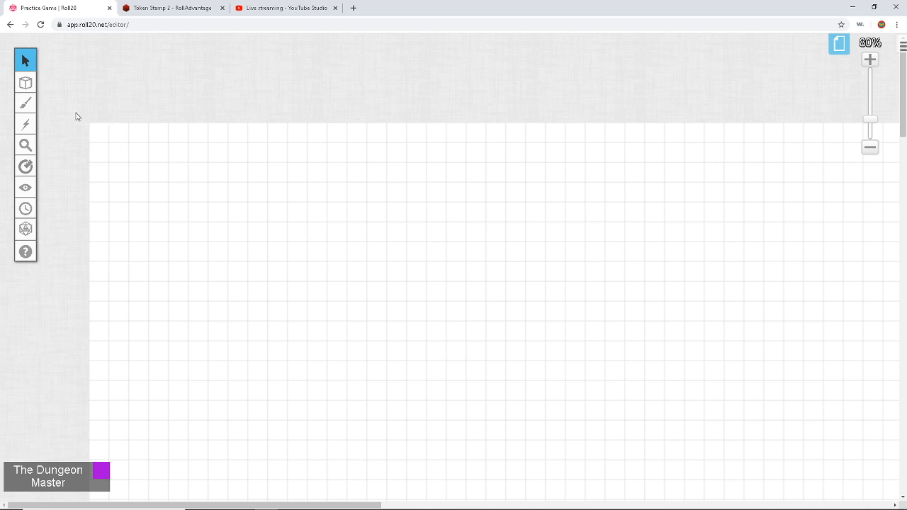
# Step: Switch to the Map & Background layer
pyautogui.moveTo(27, 84)
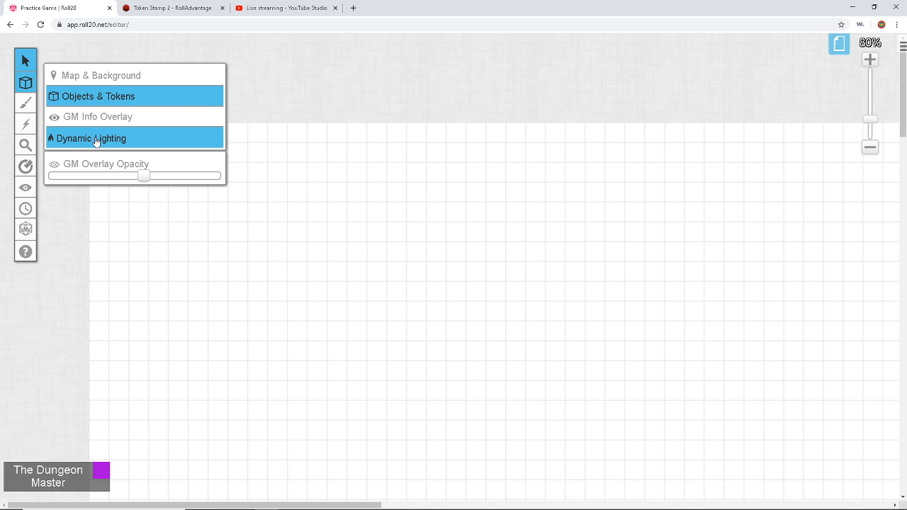
pyautogui.click(101, 74)
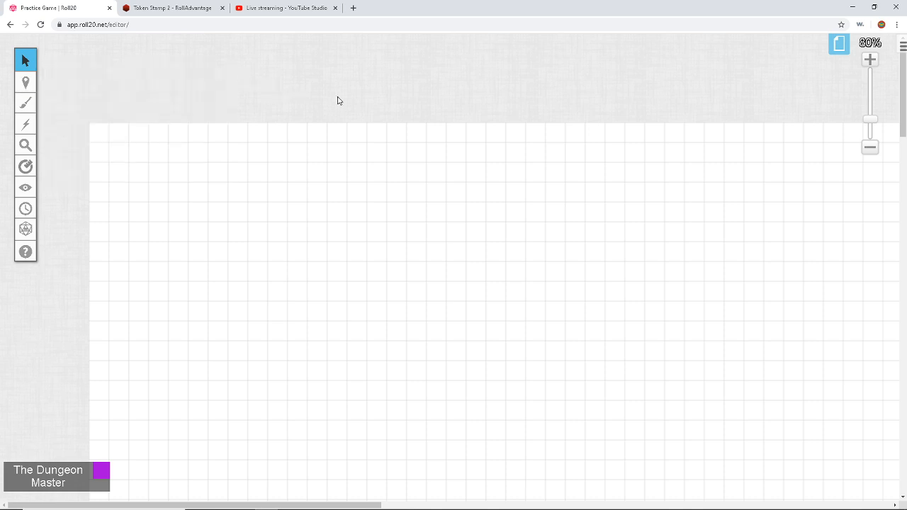
pyautogui.scroll(-1, 337, 101)
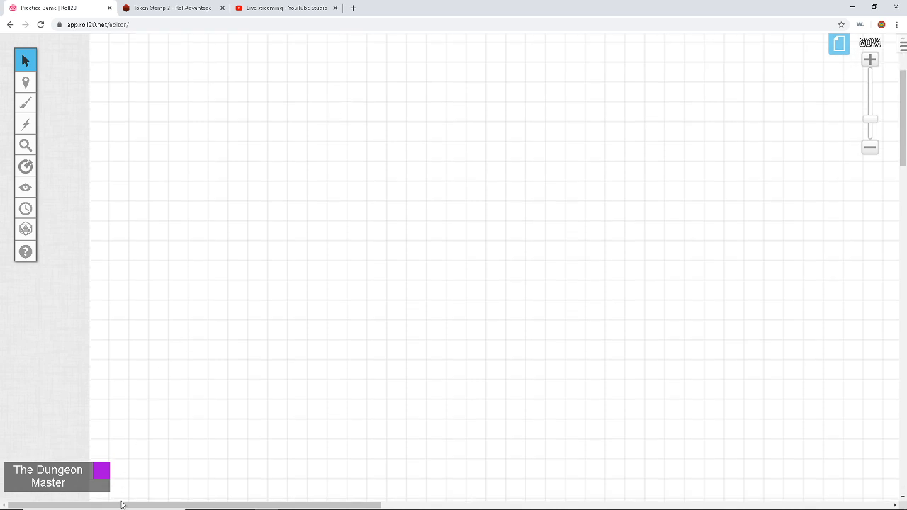
pyautogui.moveTo(121, 505); pyautogui.dragTo(190, 508)
# Step: Drag the Keep Ruins Hill Fort map image from Downloads onto the Roll20 canvas
pyautogui.moveTo(186, 509)
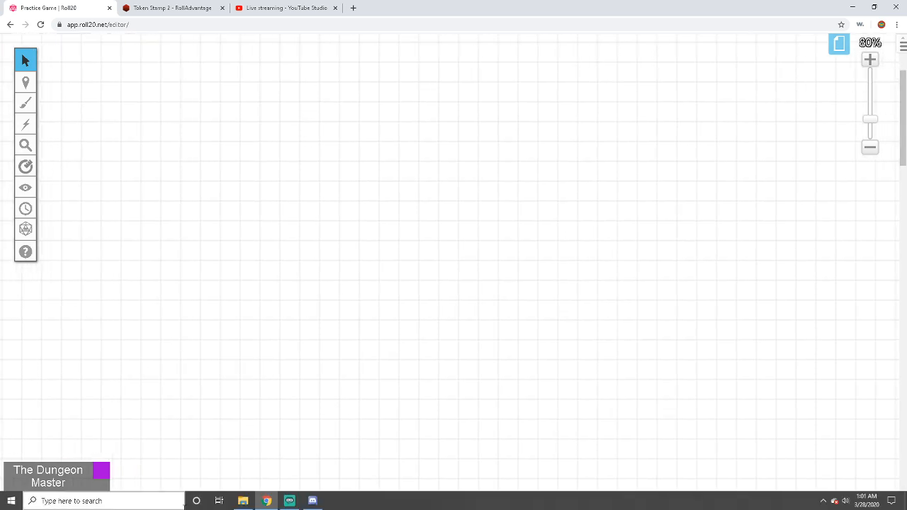
pyautogui.click(242, 502)
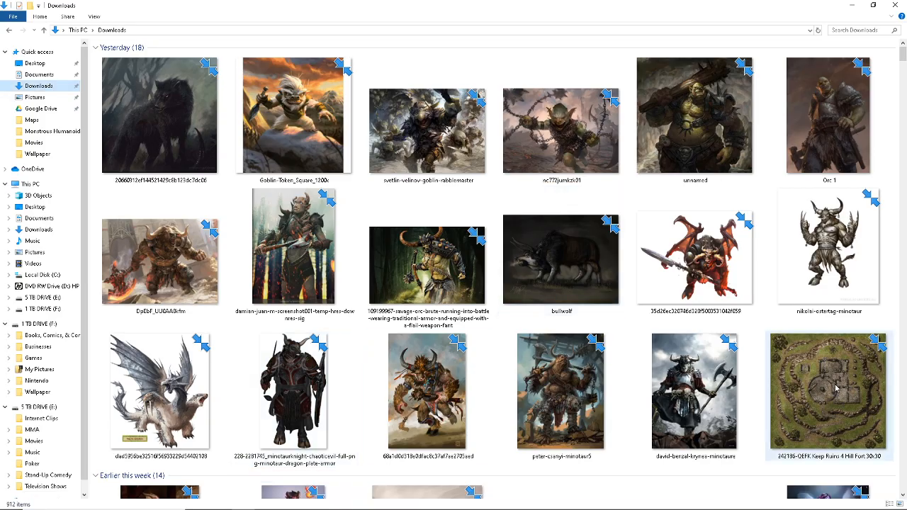
pyautogui.moveTo(836, 389); pyautogui.dragTo(306, 343)
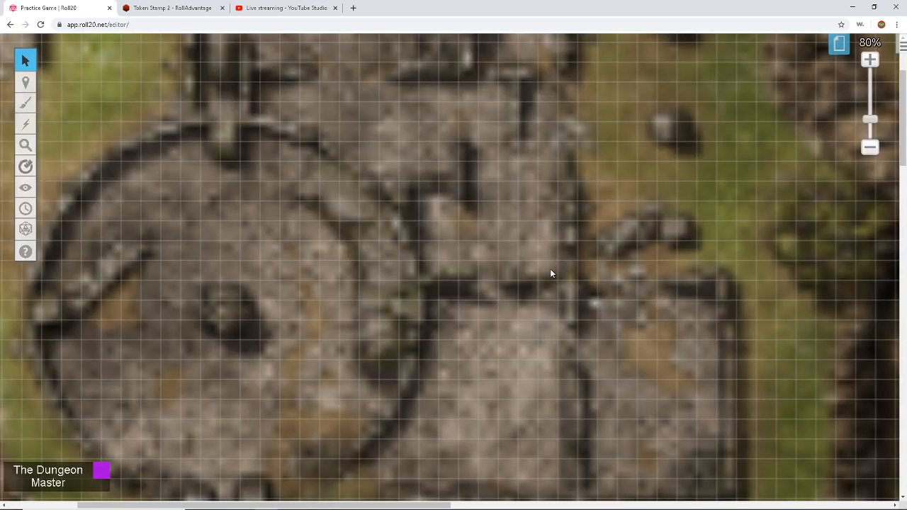
# Step: Move the Keep Ruins map image down and right on the page
pyautogui.scroll(3, 314, 251)
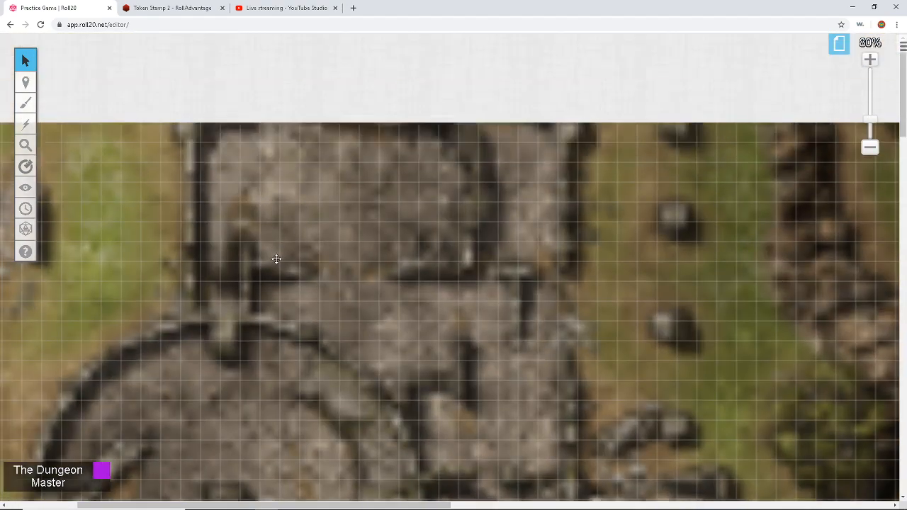
pyautogui.moveTo(277, 260); pyautogui.dragTo(346, 405)
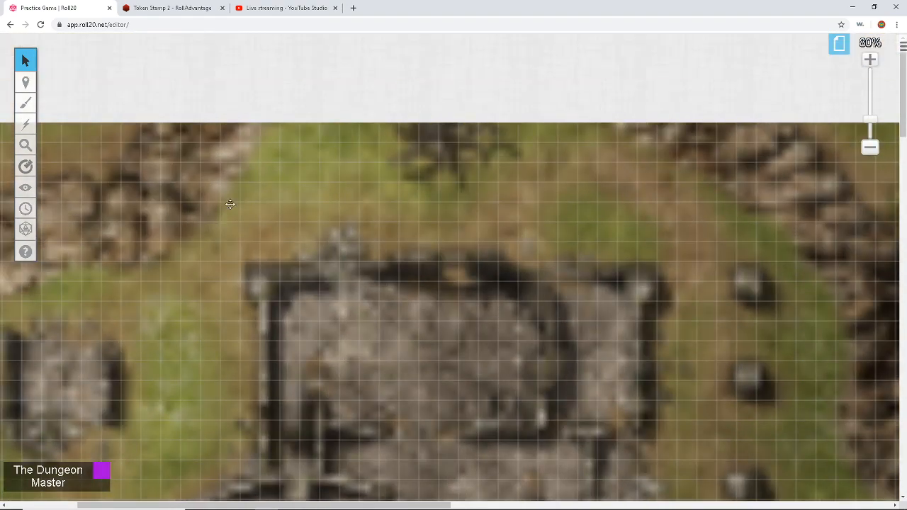
pyautogui.moveTo(231, 204); pyautogui.dragTo(291, 386)
pyautogui.scroll(-2, 227, 341)
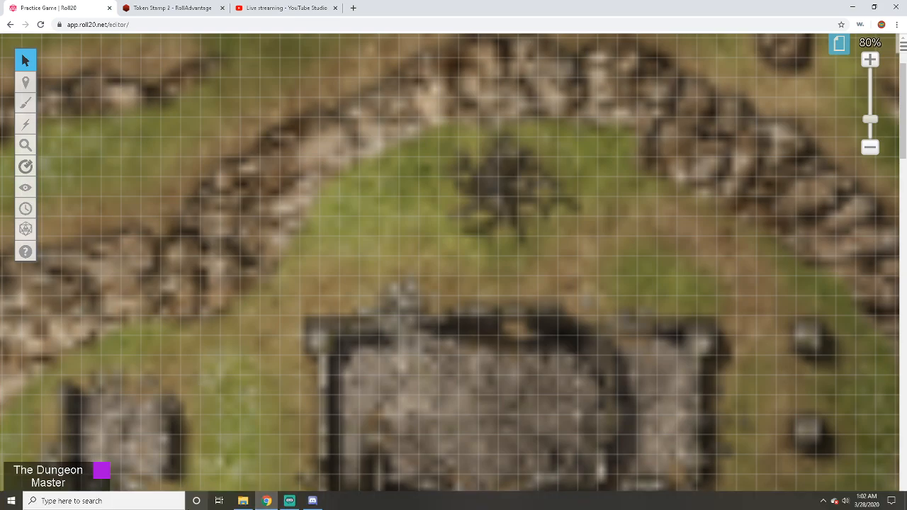
pyautogui.moveTo(199, 506); pyautogui.dragTo(130, 505)
pyautogui.scroll(2, 374, 369)
pyautogui.moveTo(374, 369); pyautogui.dragTo(470, 266)
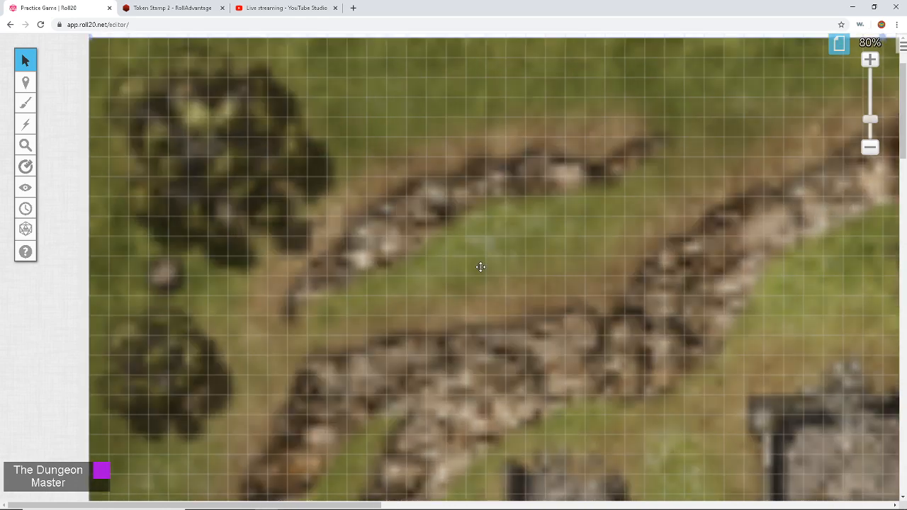
pyautogui.scroll(2, 348, 284)
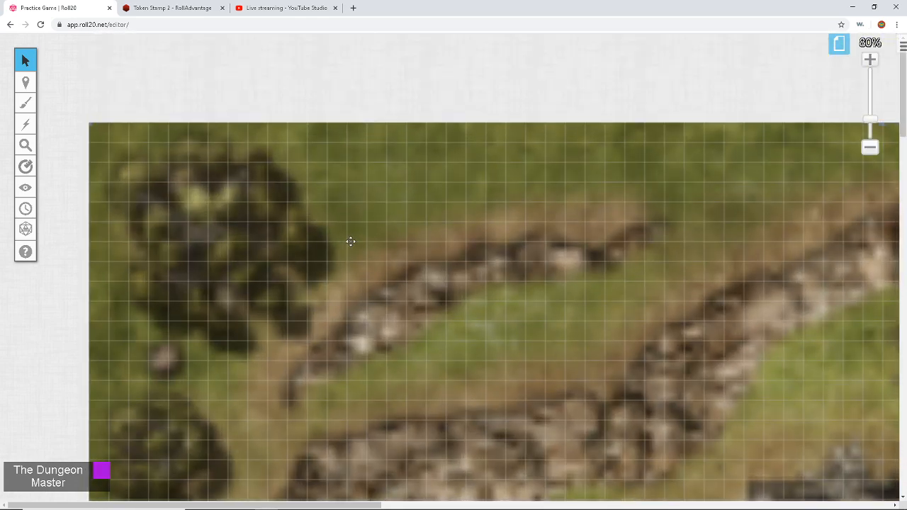
pyautogui.hscroll(8, 348, 245)
pyautogui.hscroll(8, 349, 239)
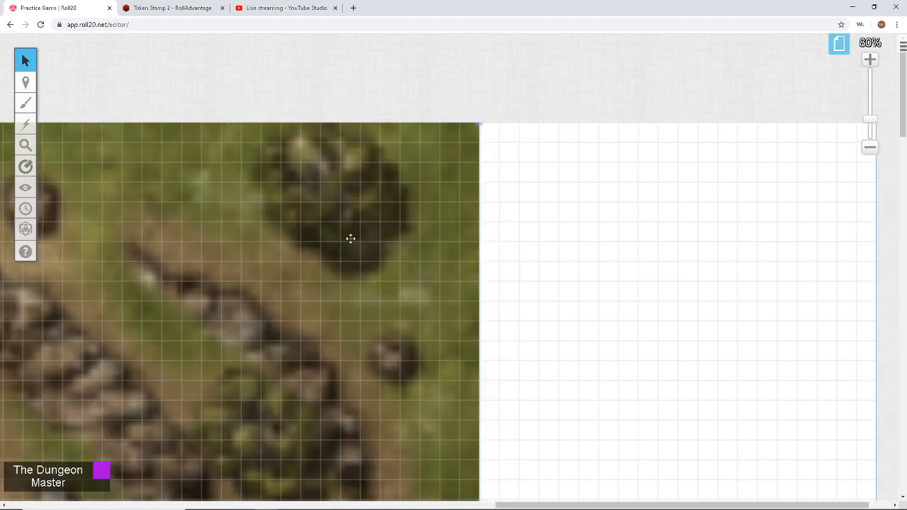
pyautogui.hscroll(-3, 350, 239)
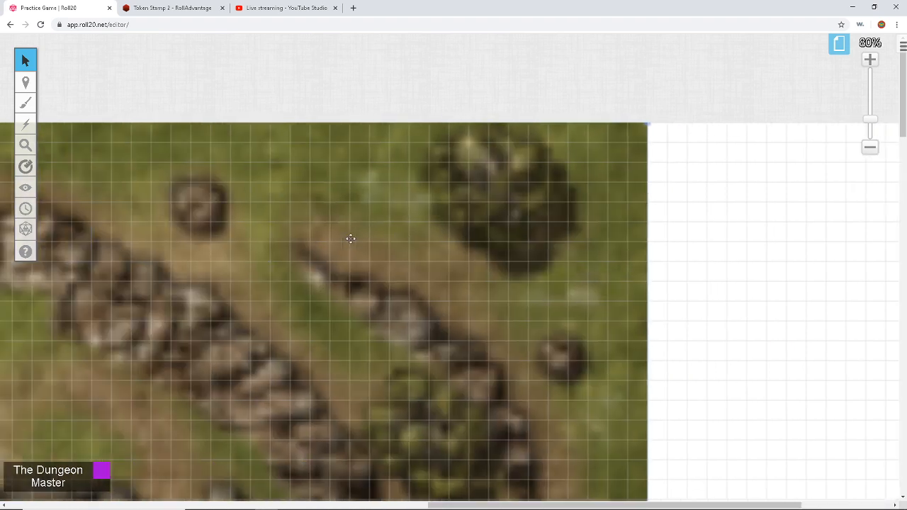
pyautogui.hscroll(3, 350, 239)
pyautogui.hscroll(-5, 350, 238)
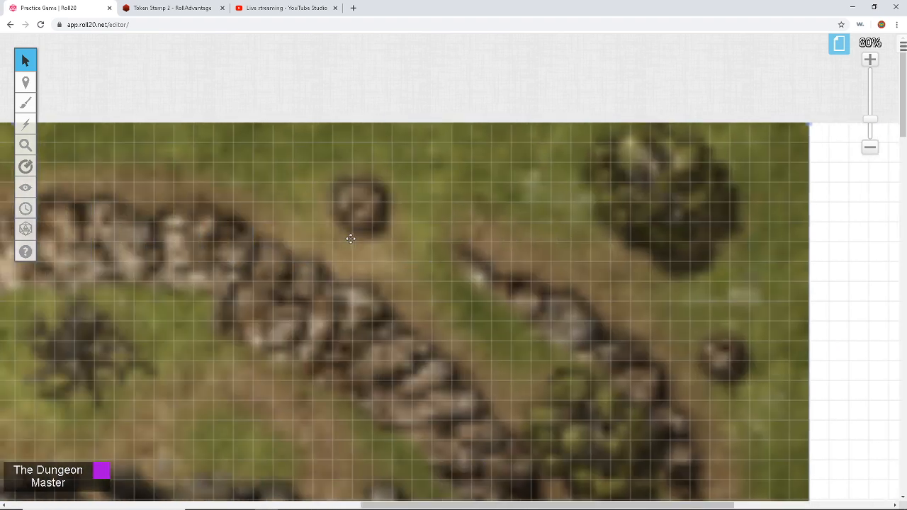
pyautogui.hscroll(-2, 350, 239)
pyautogui.scroll(-3, 350, 239)
pyautogui.scroll(-10, 350, 240)
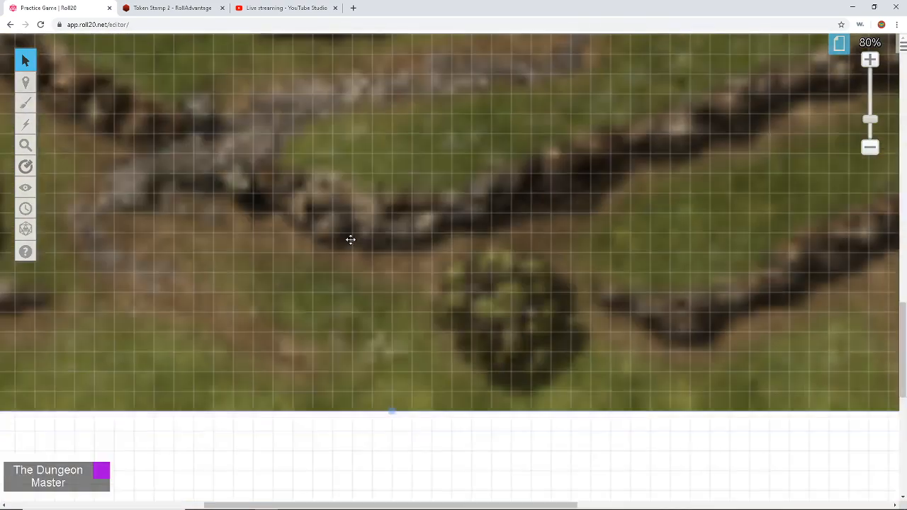
pyautogui.scroll(-3, 350, 240)
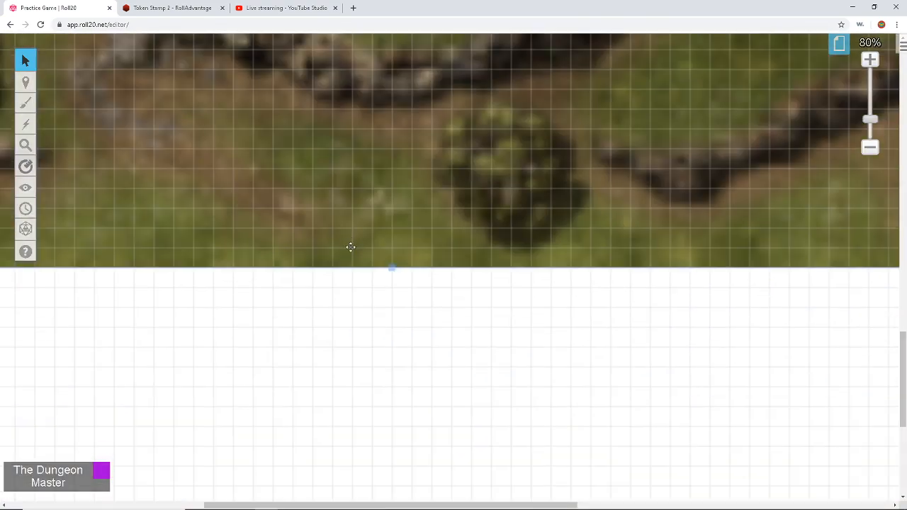
# Step: Reopen the Downloads folder, then return to the Roll20 editor
pyautogui.click(242, 501)
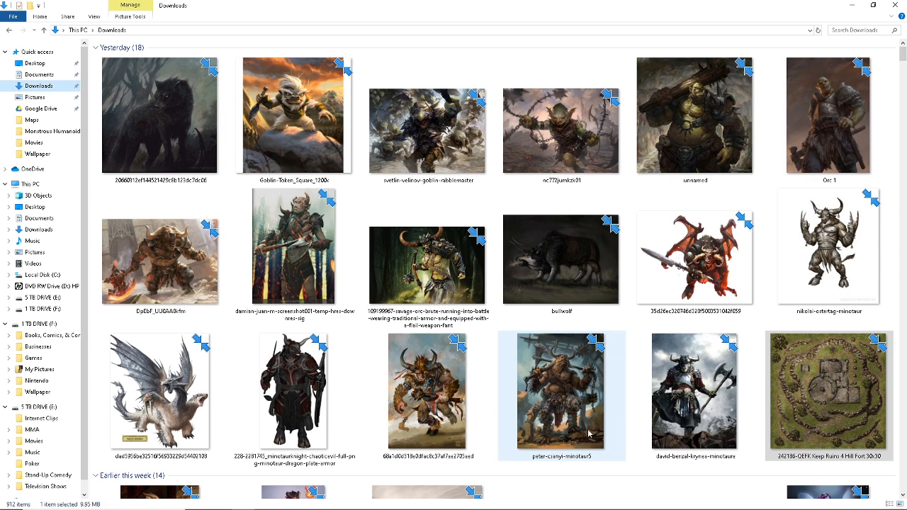
pyautogui.moveTo(537, 508)
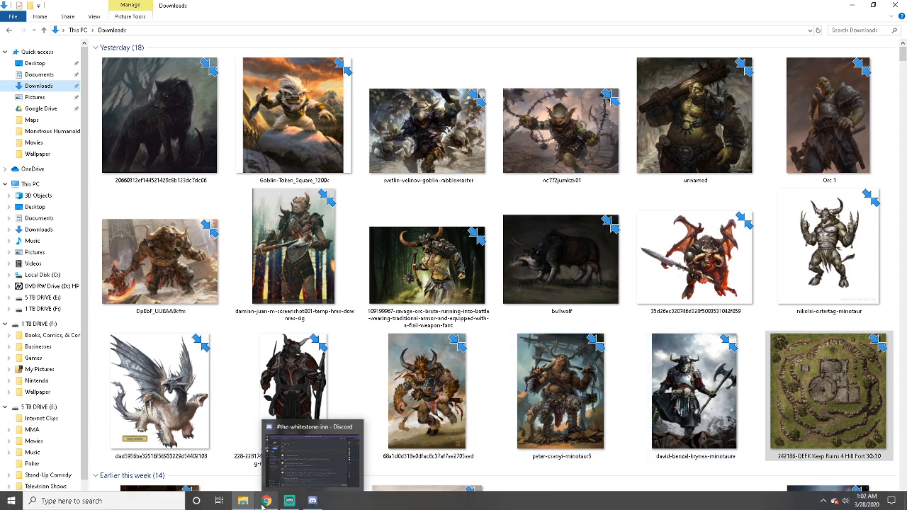
pyautogui.click(312, 502)
pyautogui.scroll(3, 323, 378)
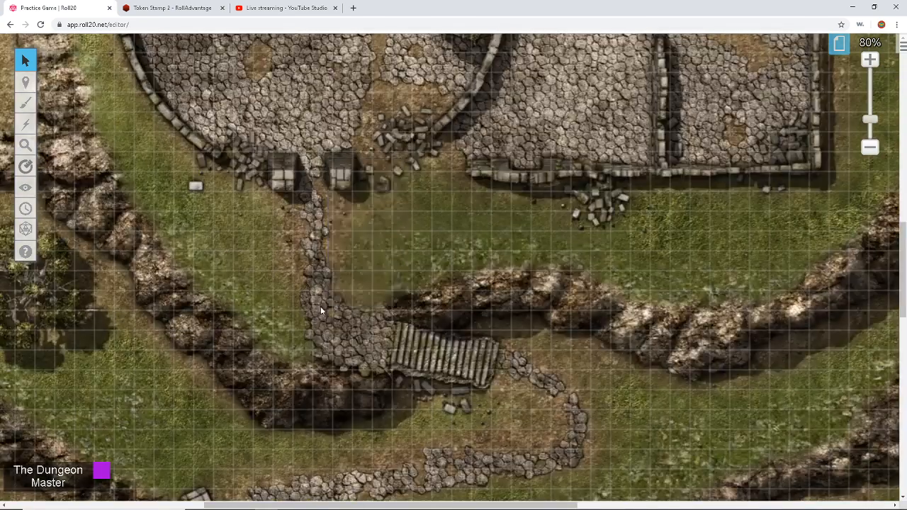
# Step: Resize the map image to 2100 × 2100 pixels with Set Dimensions
pyautogui.rightClick(320, 307)
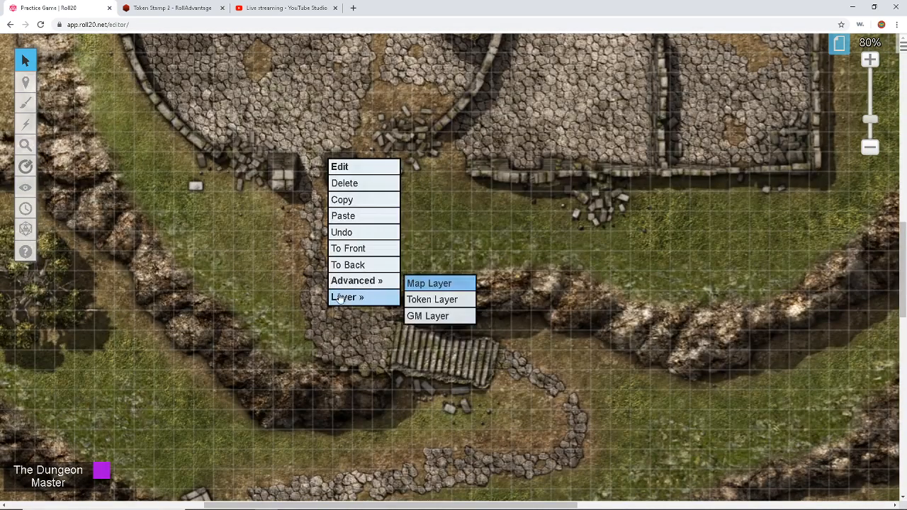
pyautogui.moveTo(358, 281)
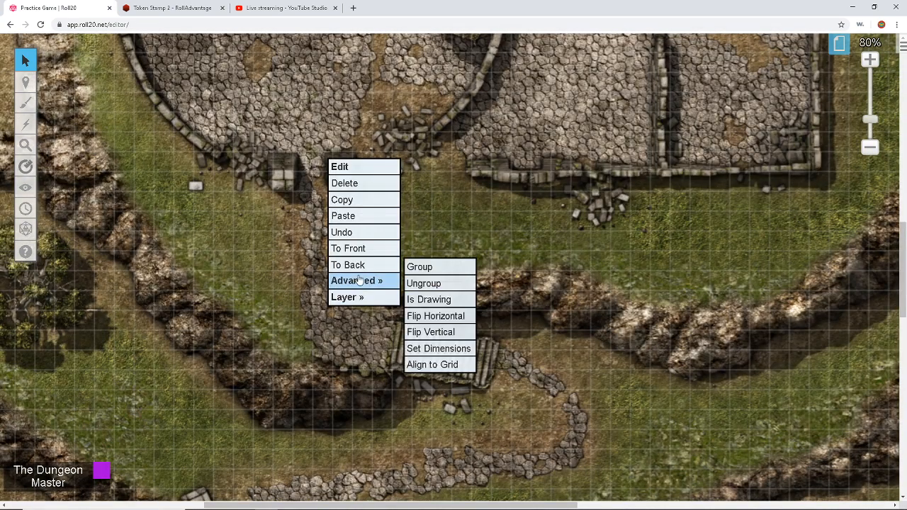
pyautogui.click(434, 350)
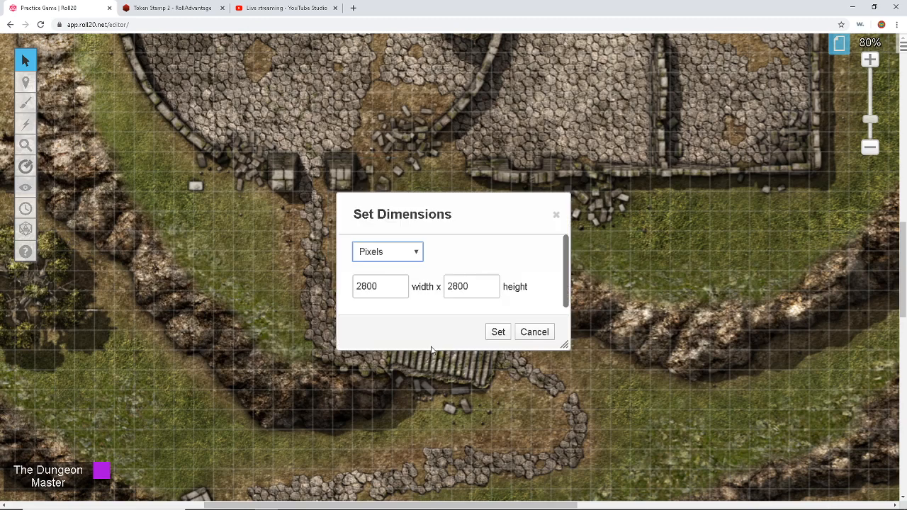
pyautogui.click(365, 286)
pyautogui.press('BackSpace')
pyautogui.write('1')
pyautogui.moveTo(452, 286); pyautogui.dragTo(456, 286)
pyautogui.write('1')
pyautogui.click(497, 332)
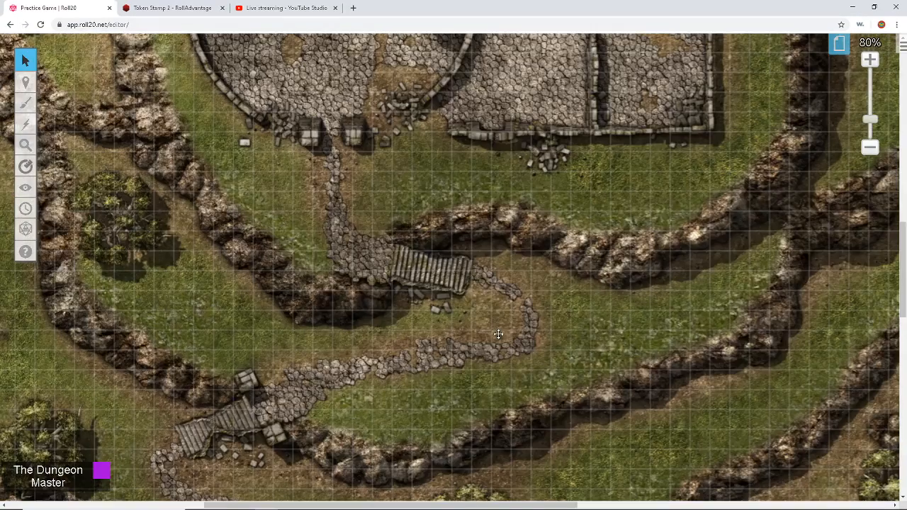
# Step: Drag the map up so its top edge meets the page's top edge
pyautogui.scroll(5, 480, 335)
pyautogui.hscroll(-5, 455, 334)
pyautogui.scroll(5, 453, 333)
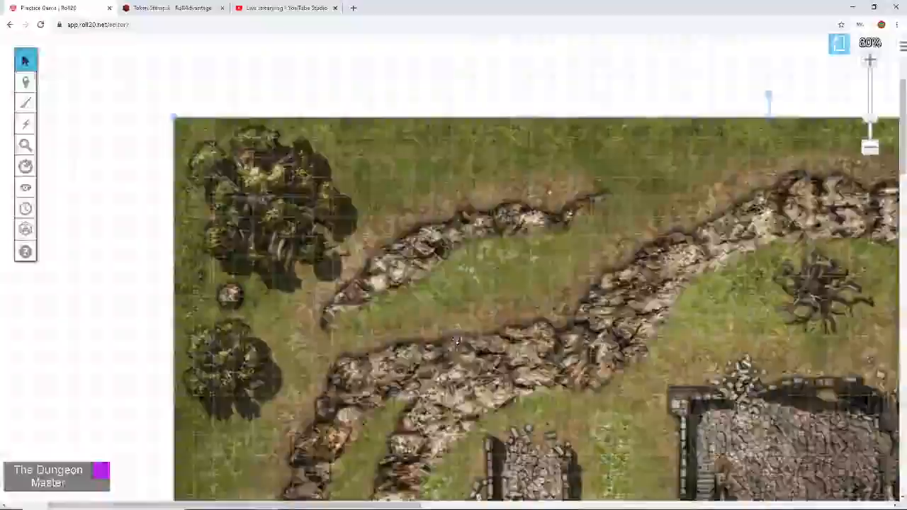
pyautogui.moveTo(409, 287); pyautogui.dragTo(180, 203)
pyautogui.scroll(3, 180, 203)
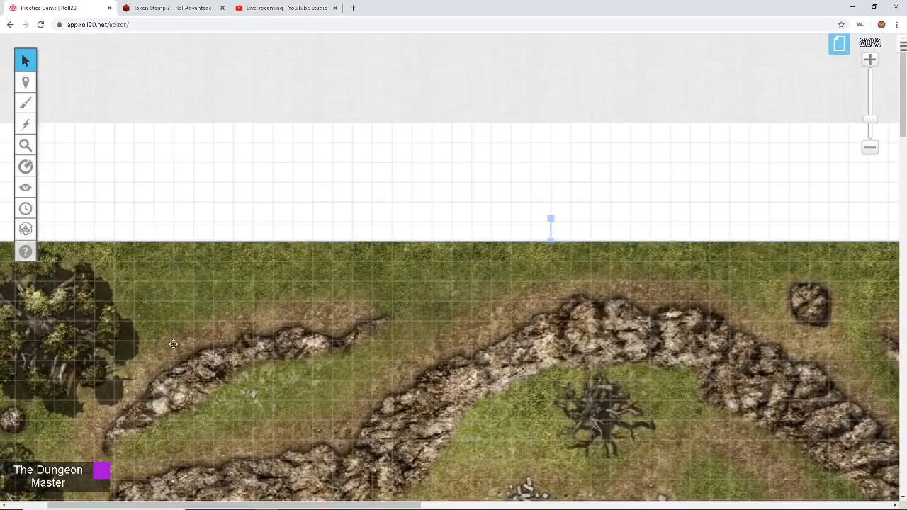
pyautogui.hscroll(-2, 163, 342)
pyautogui.moveTo(163, 342); pyautogui.dragTo(189, 219)
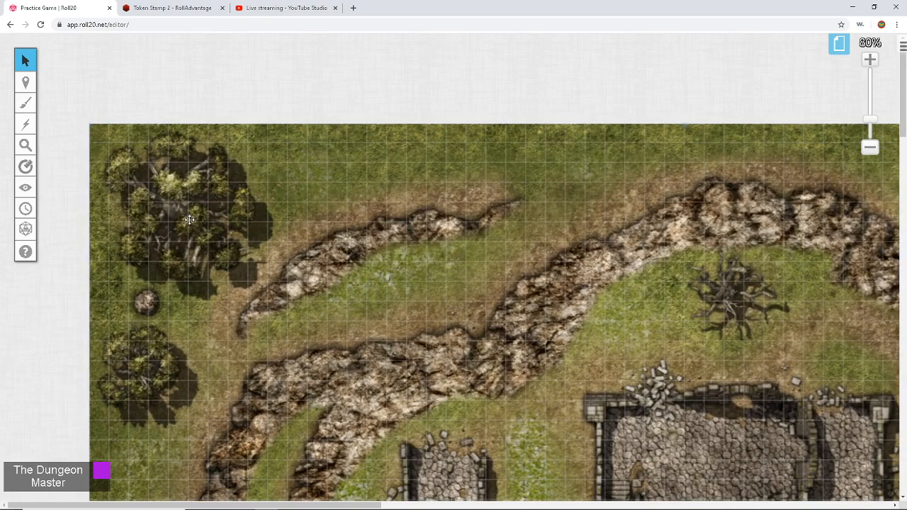
pyautogui.hscroll(5, 184, 227)
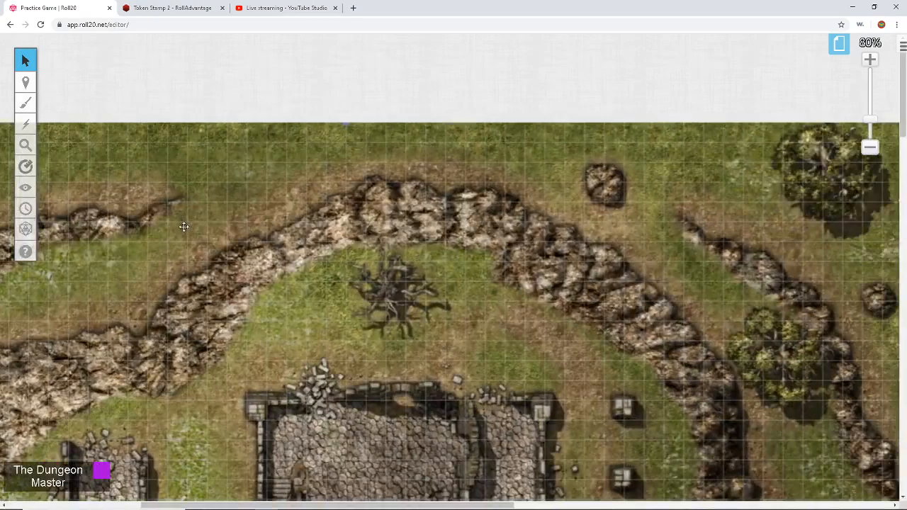
pyautogui.hscroll(7, 184, 226)
pyautogui.hscroll(-8, 187, 227)
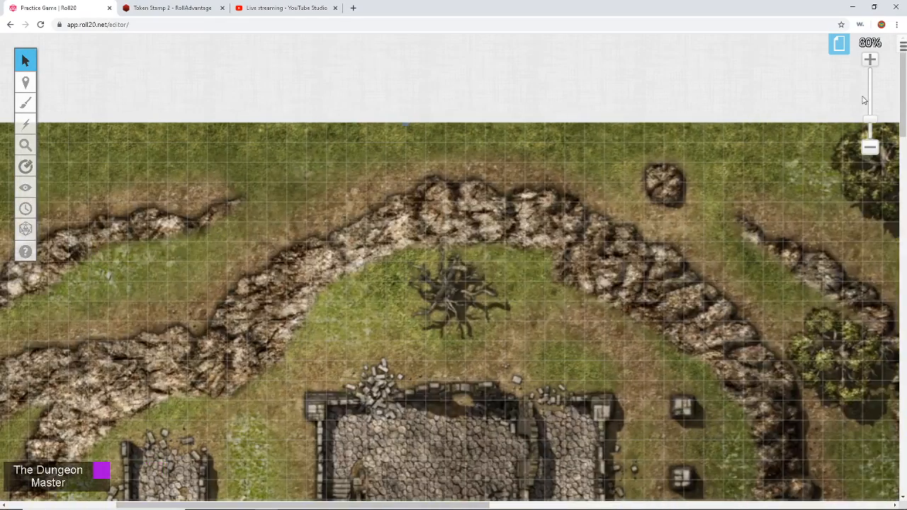
# Step: Set the Start page's width and height to 30 units and apply
pyautogui.click(839, 44)
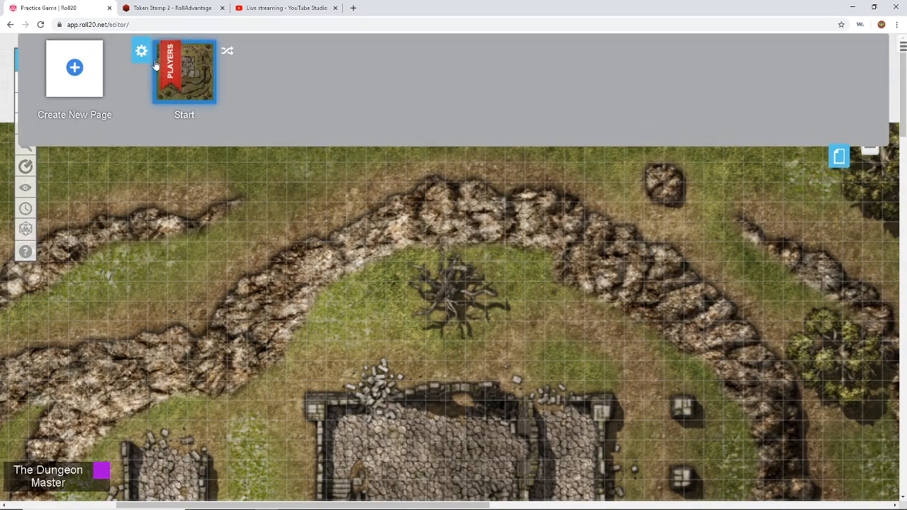
pyautogui.click(141, 51)
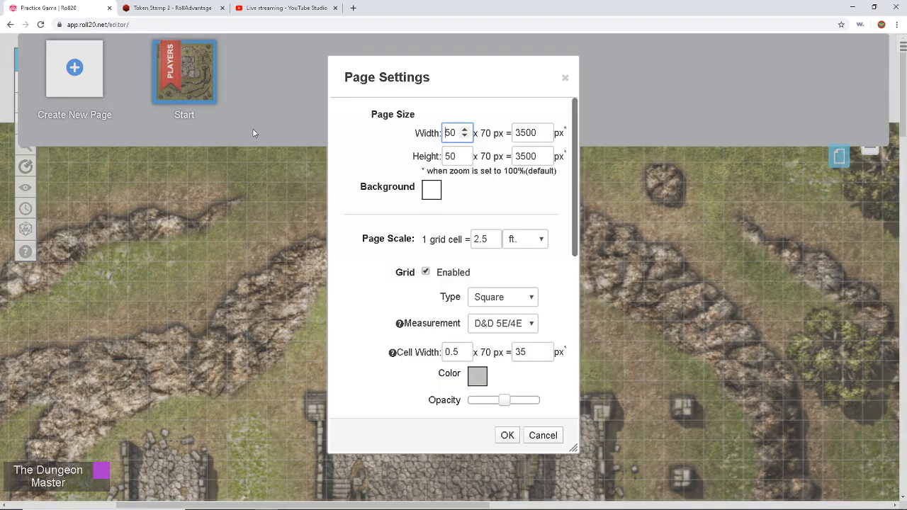
pyautogui.doubleClick(452, 131)
pyautogui.write('30')
pyautogui.doubleClick(448, 156)
pyautogui.write('30')
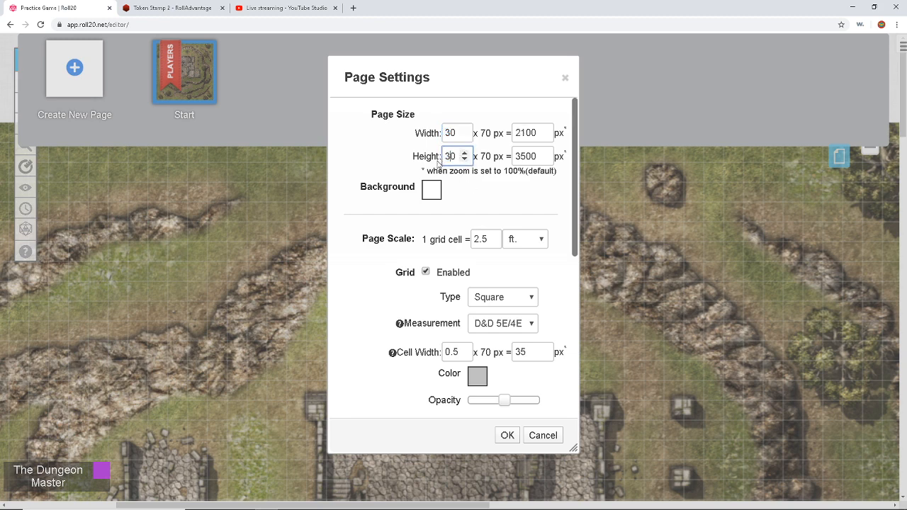
pyautogui.click(507, 435)
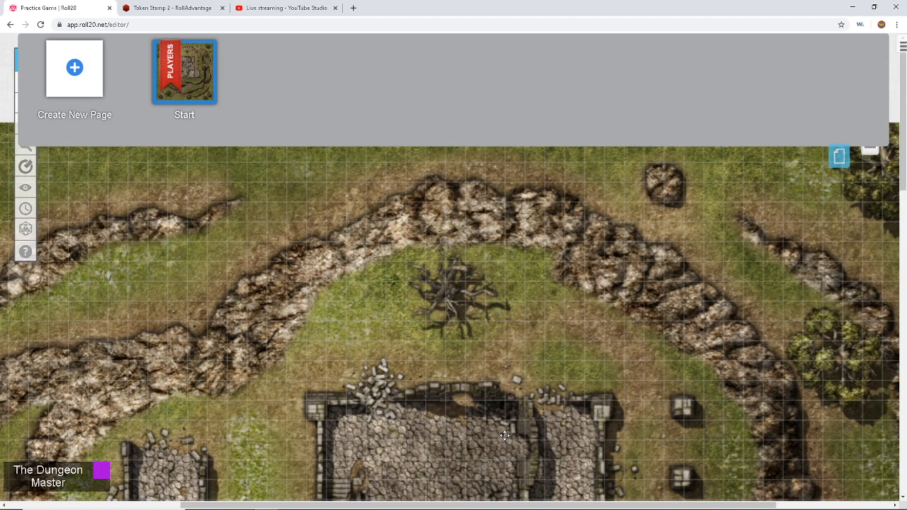
# Step: Close the page list and pan across the map to check it fills the page
pyautogui.scroll(-3, 508, 368)
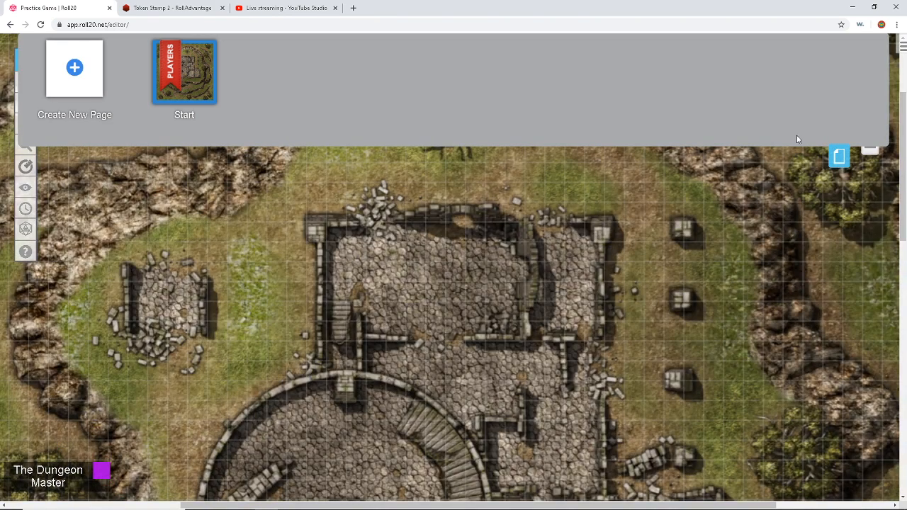
pyautogui.click(839, 156)
pyautogui.scroll(3, 740, 158)
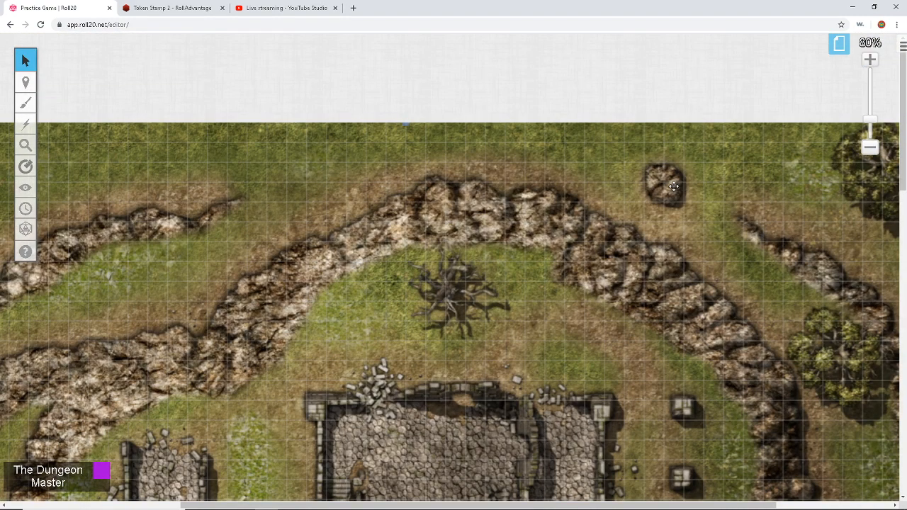
pyautogui.hscroll(-3, 674, 186)
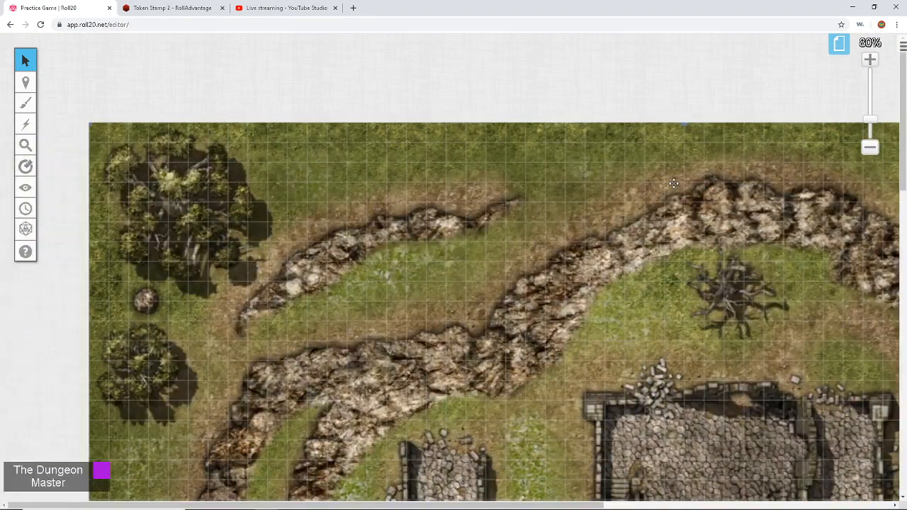
pyautogui.hscroll(5, 679, 154)
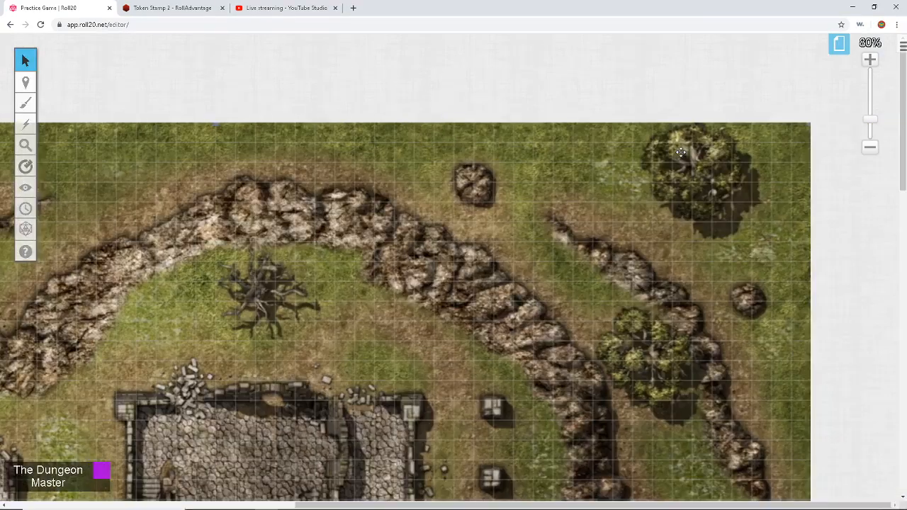
pyautogui.scroll(-10, 680, 152)
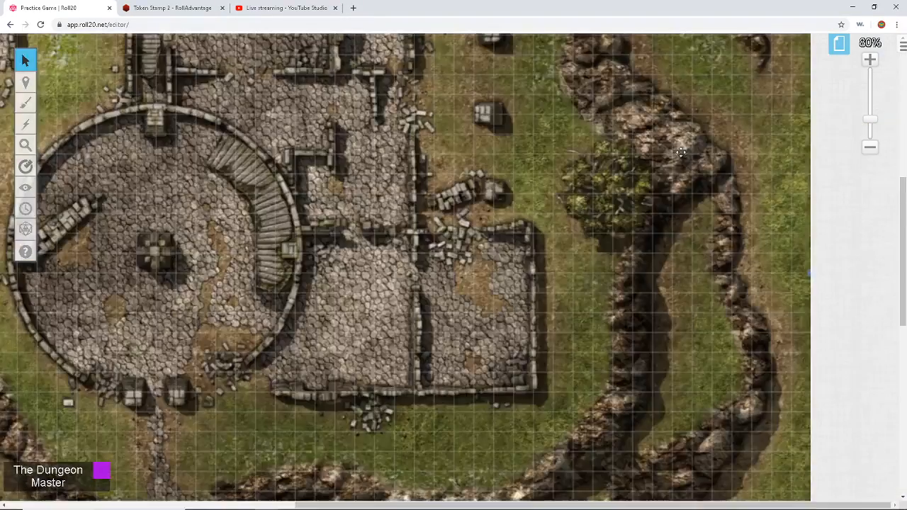
pyautogui.hscroll(-5, 682, 152)
pyautogui.hscroll(6, 682, 152)
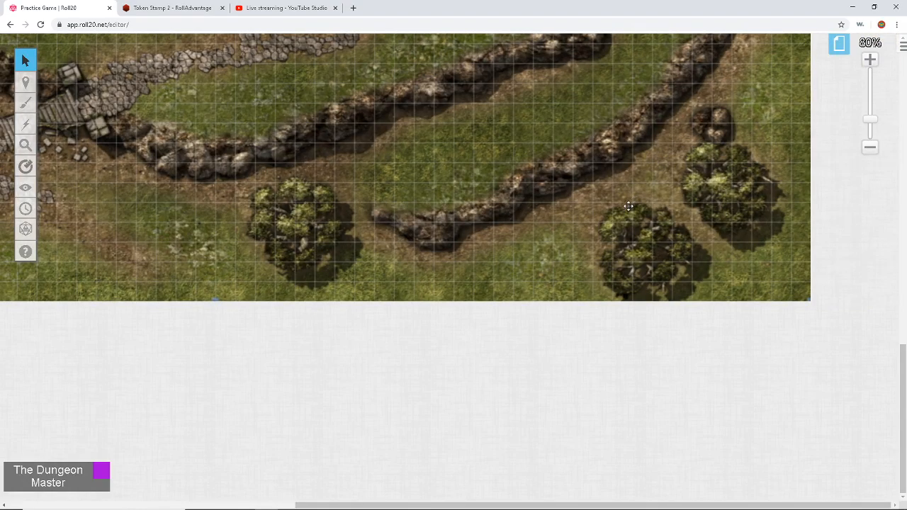
pyautogui.scroll(10, 628, 205)
pyautogui.hscroll(-4, 627, 205)
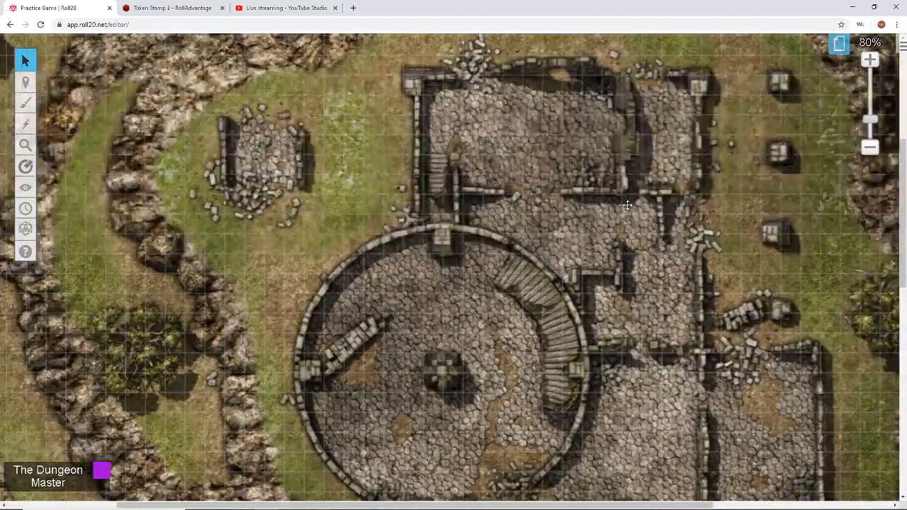
pyautogui.hscroll(2, 627, 205)
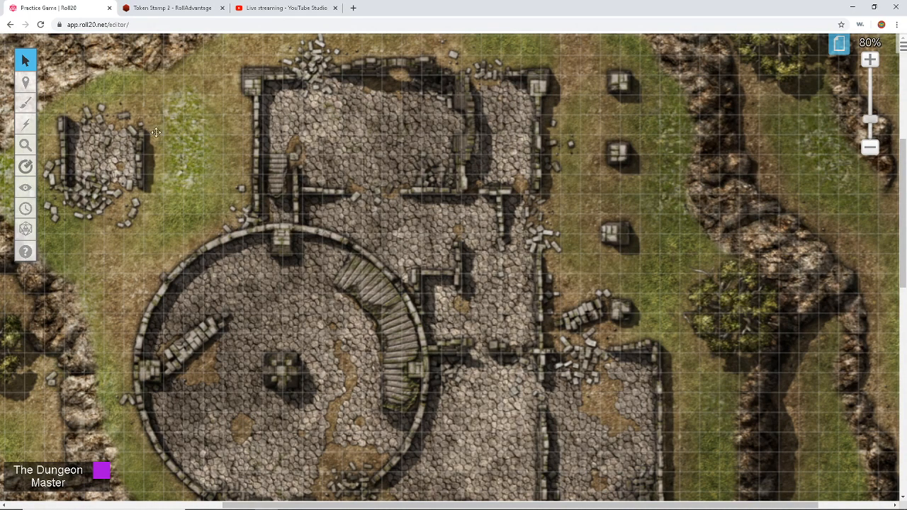
pyautogui.moveTo(32, 85)
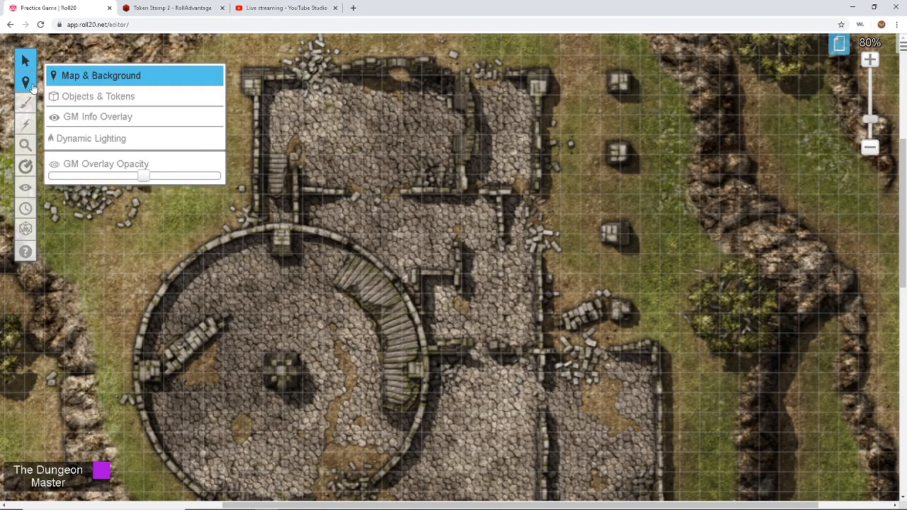
# Step: Activate the Dynamic Lighting layer and set the Polygon/Line tool to green, Thin strokes
pyautogui.click(80, 139)
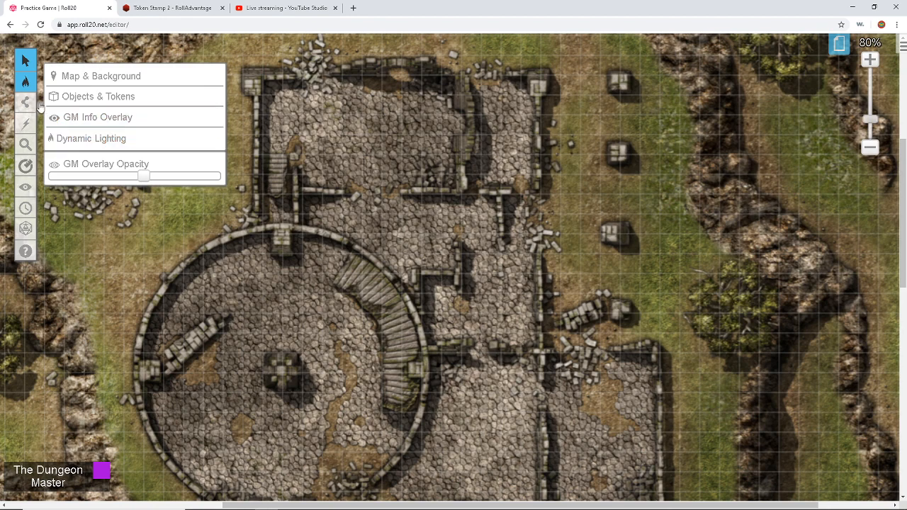
pyautogui.moveTo(25, 103)
pyautogui.click(59, 118)
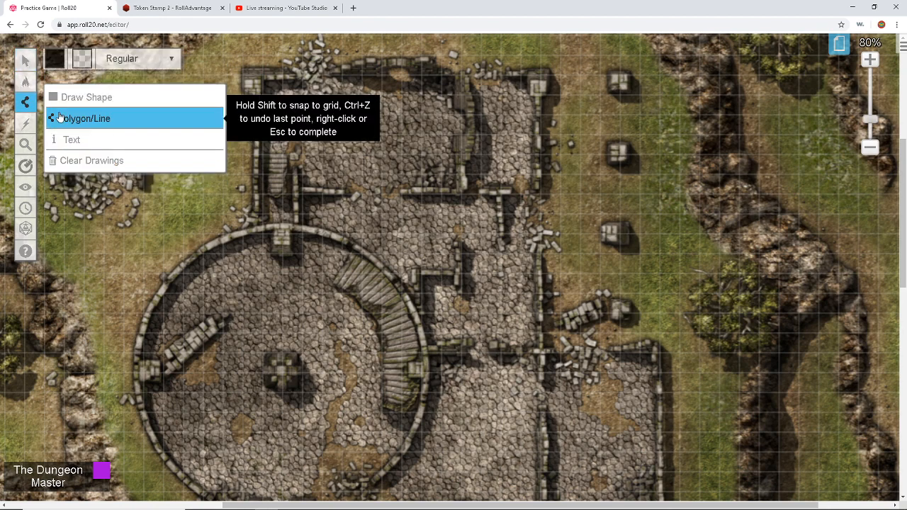
pyautogui.click(55, 60)
pyautogui.click(80, 90)
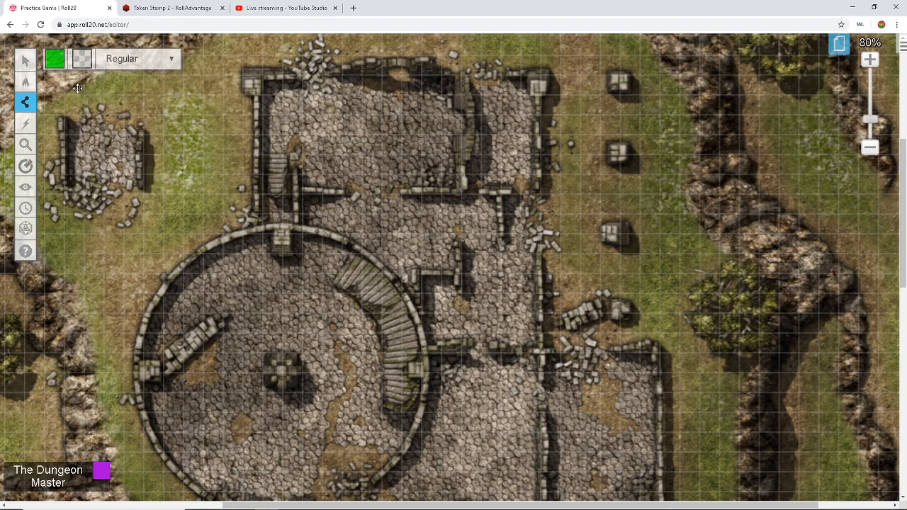
pyautogui.click(138, 60)
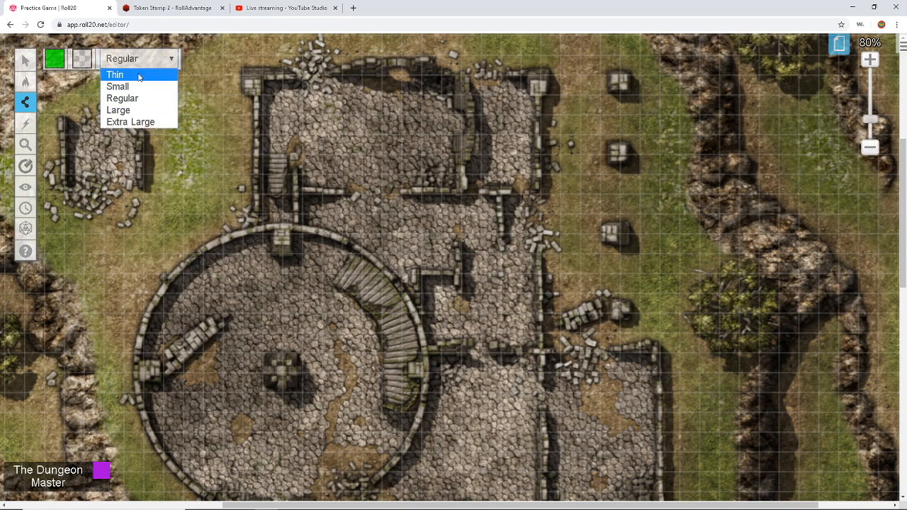
pyautogui.click(137, 74)
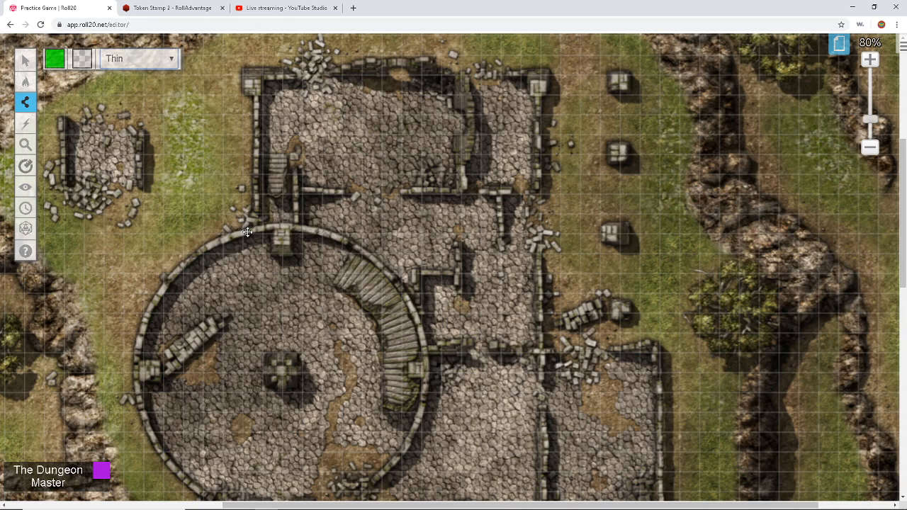
# Step: Trace a green wall line up the lower building's wall and along its bottom wall
pyautogui.scroll(-2, 247, 232)
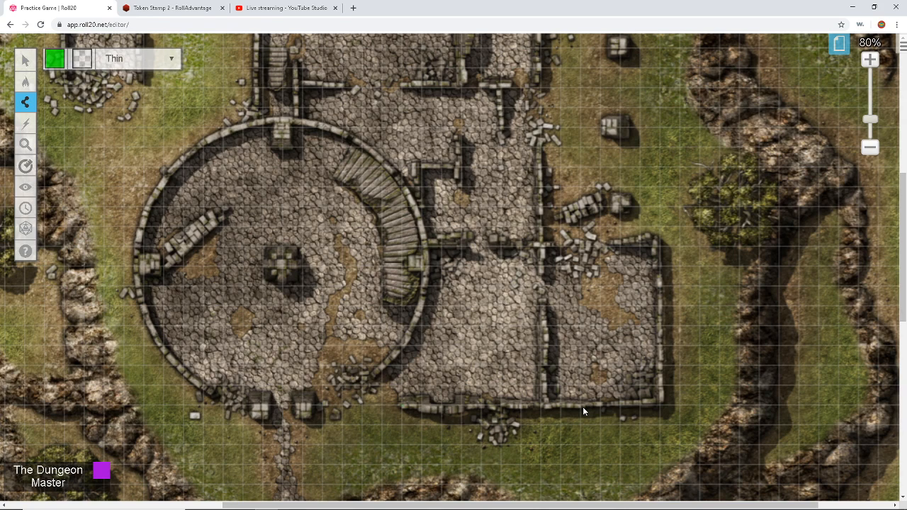
pyautogui.click(541, 404)
pyautogui.click(541, 307)
pyautogui.click(661, 404)
# Step: Trace the north building's short top, right and inner walls
pyautogui.click(541, 146)
pyautogui.scroll(3, 467, 259)
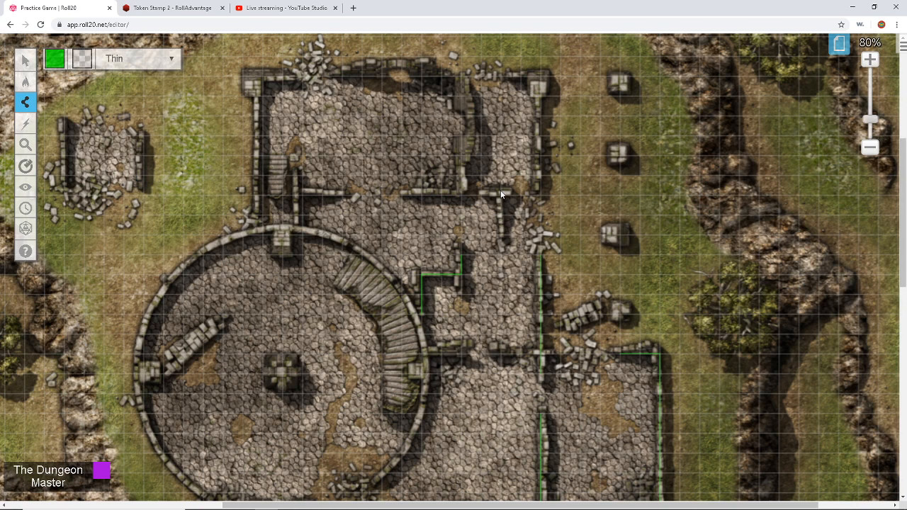
pyautogui.scroll(3, 522, 209)
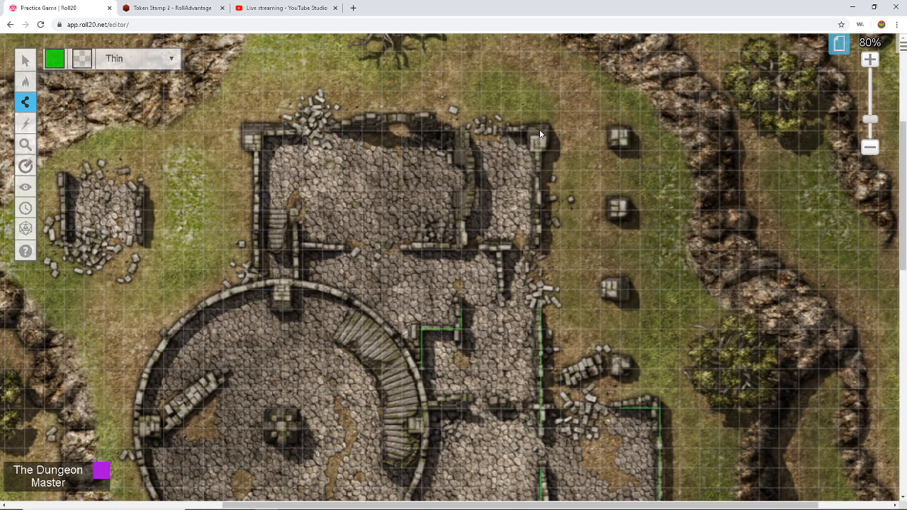
pyautogui.click(540, 130)
pyautogui.click(541, 203)
pyautogui.click(465, 250)
pyautogui.click(459, 129)
# Step: Trace the north room's top wall to its top-left corner and down the left wall
pyautogui.click(340, 135)
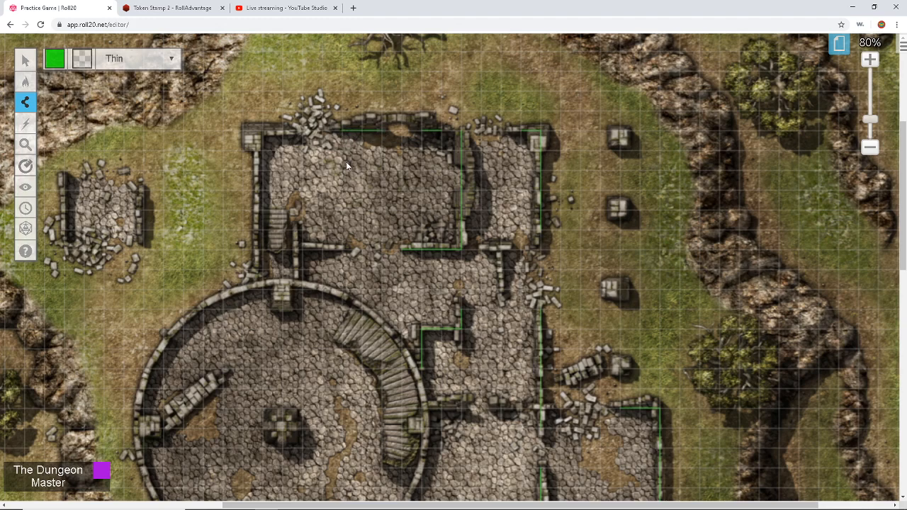
pyautogui.click(260, 133)
pyautogui.click(261, 282)
# Step: Trace the small ruin's left side wall
pyautogui.scroll(-2, 301, 205)
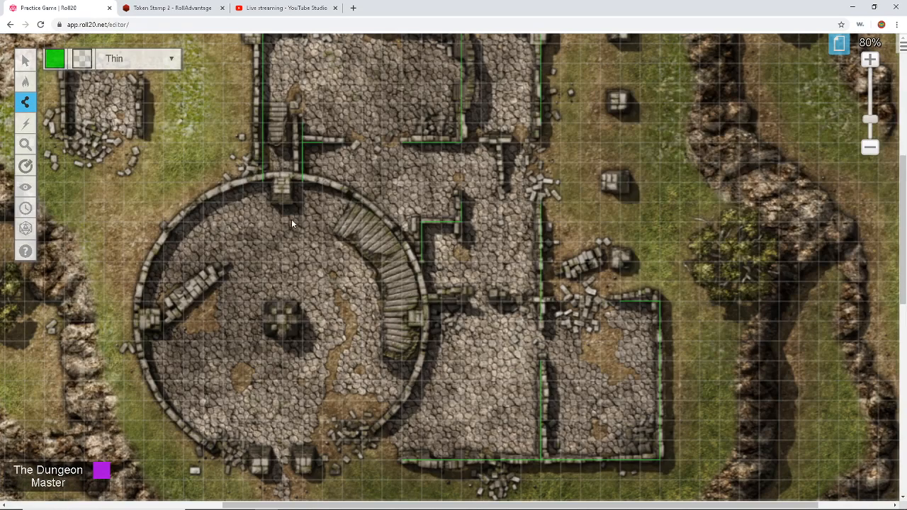
pyautogui.scroll(1, 291, 219)
pyautogui.hscroll(-4, 291, 219)
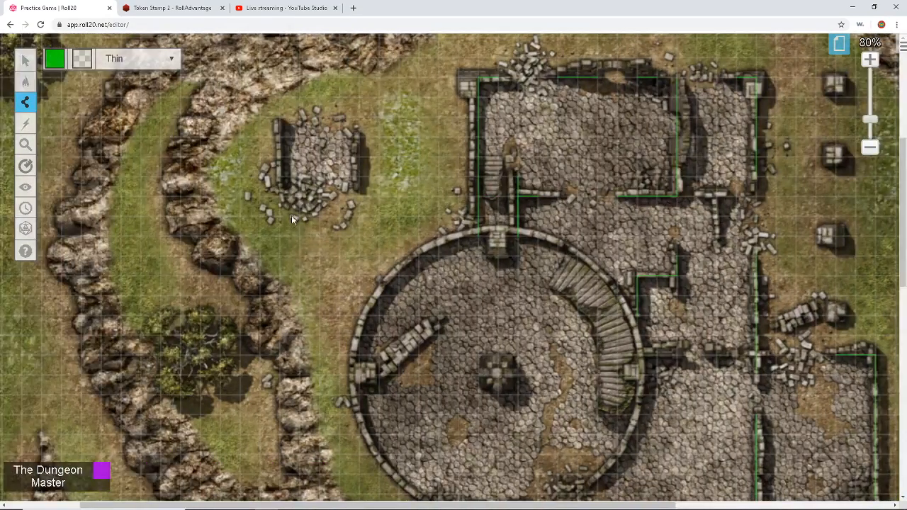
pyautogui.click(279, 124)
pyautogui.click(281, 180)
pyautogui.scroll(3, 525, 140)
pyautogui.scroll(-3, 501, 141)
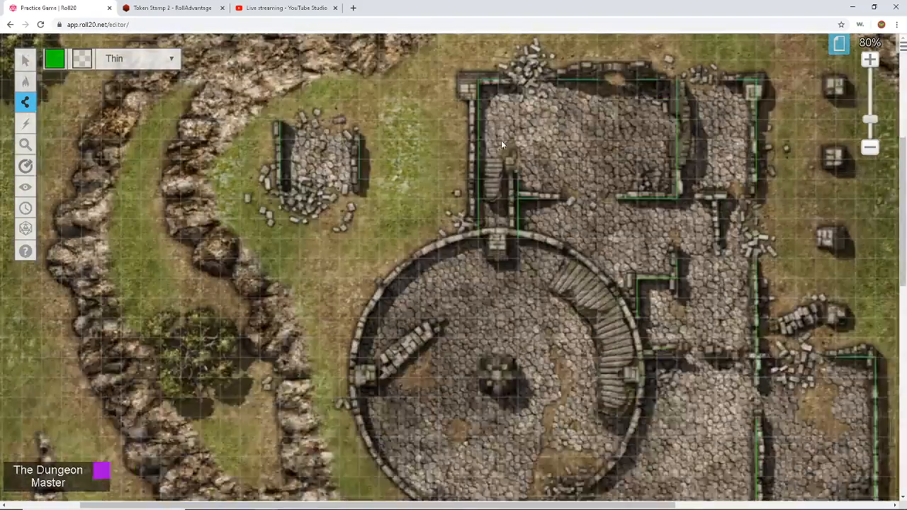
pyautogui.scroll(-3, 497, 145)
pyautogui.hscroll(4, 494, 149)
pyautogui.scroll(3, 494, 150)
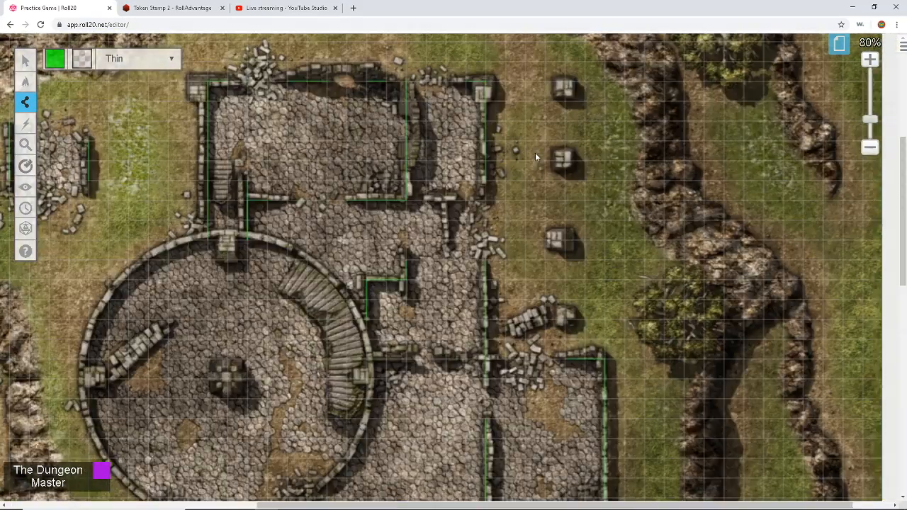
pyautogui.hscroll(-3, 467, 259)
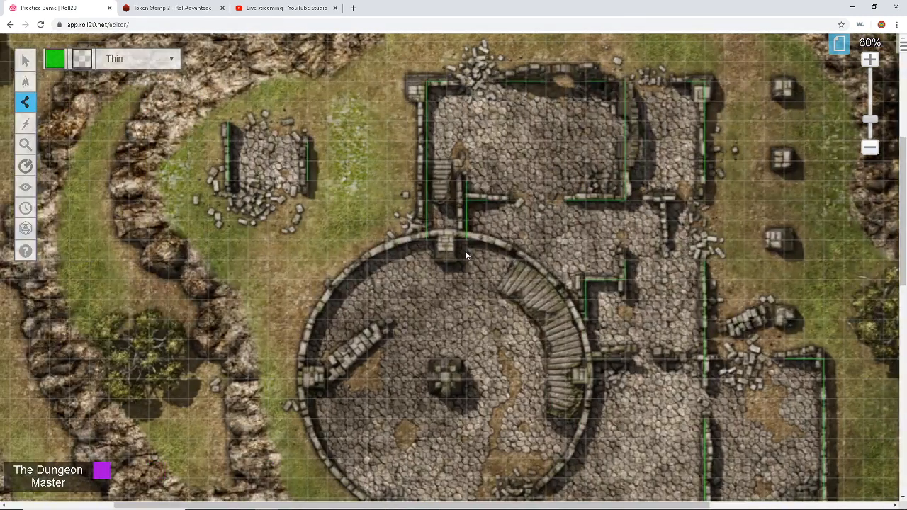
pyautogui.scroll(-1, 466, 255)
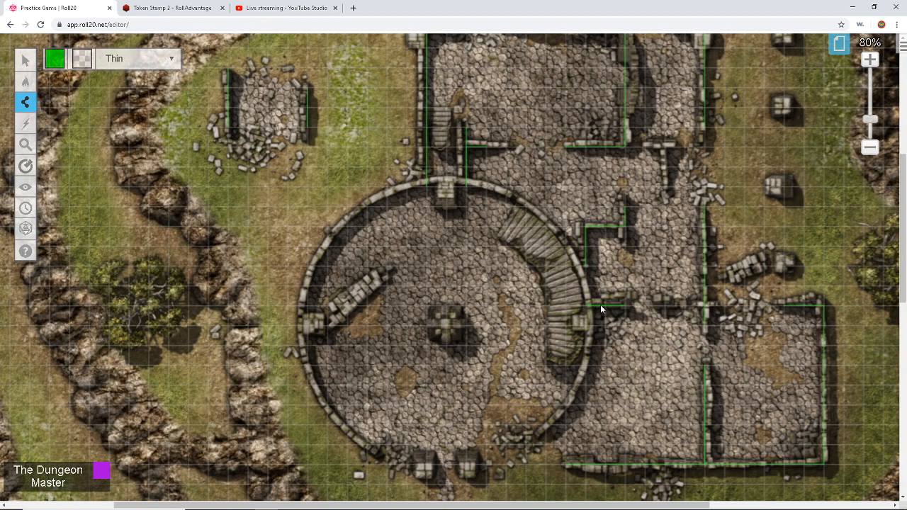
pyautogui.scroll(-5, 600, 304)
# Step: Scroll the view up toward the round tower to prepare for tracing its wall
pyautogui.scroll(3, 537, 289)
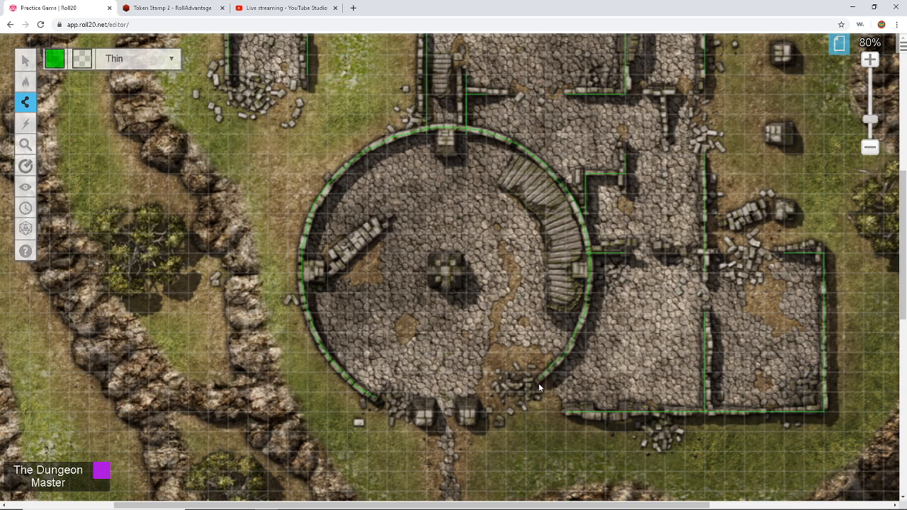
# Step: Try the rectangle shape tool, then return to selecting and check the tower doorway's green square
pyautogui.scroll(-10, 539, 384)
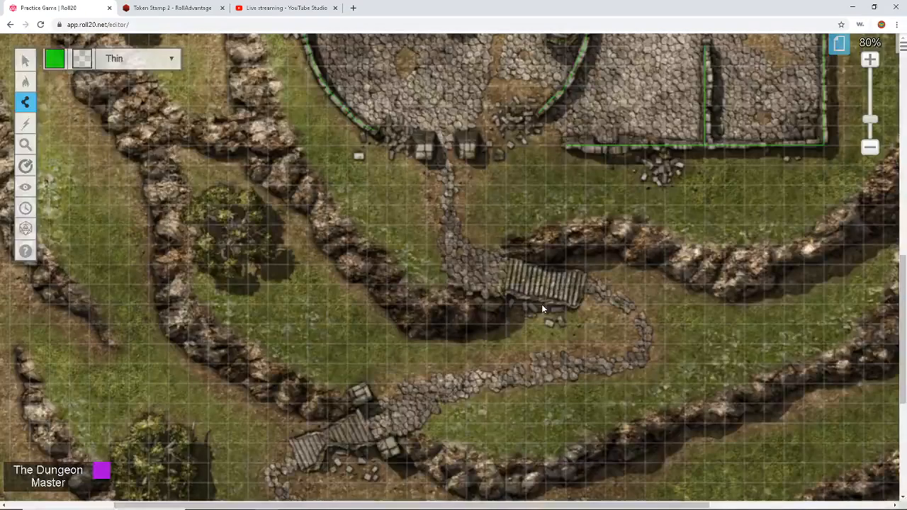
pyautogui.scroll(8, 542, 306)
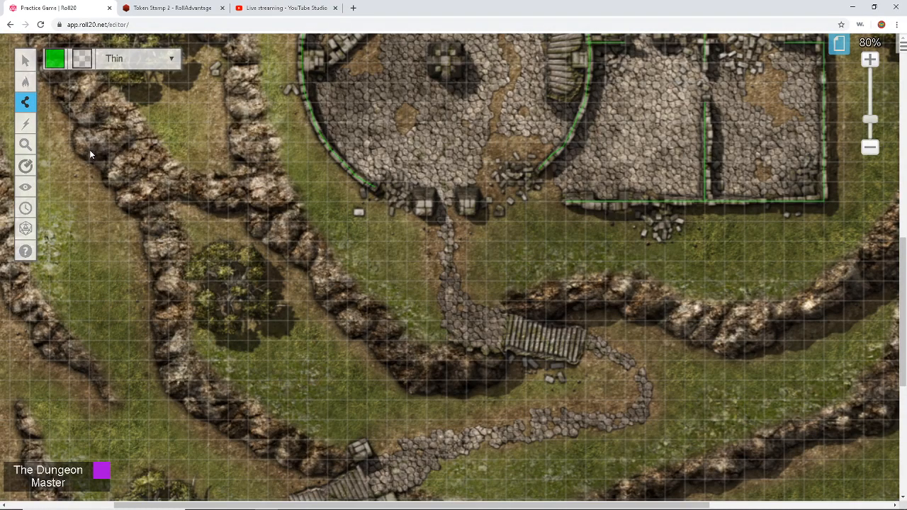
pyautogui.moveTo(25, 102)
pyautogui.click(71, 95)
pyautogui.click(24, 61)
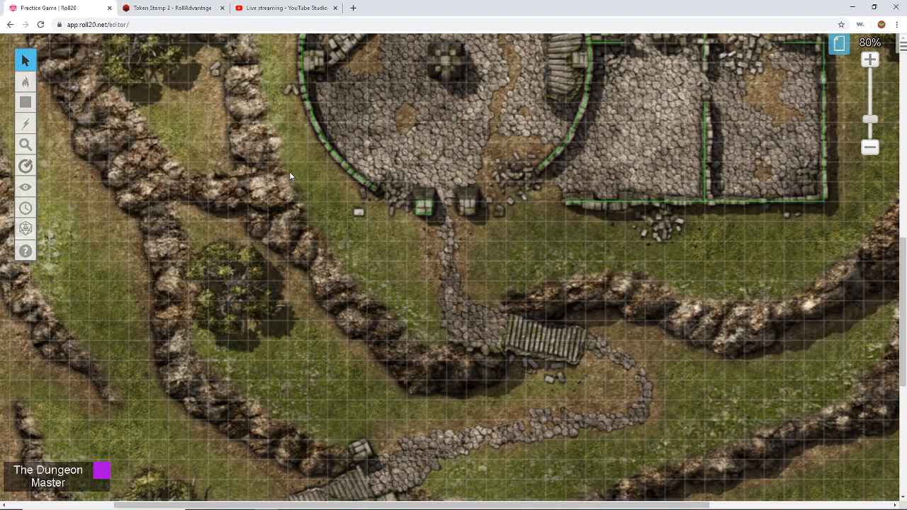
pyautogui.moveTo(398, 183); pyautogui.dragTo(444, 239)
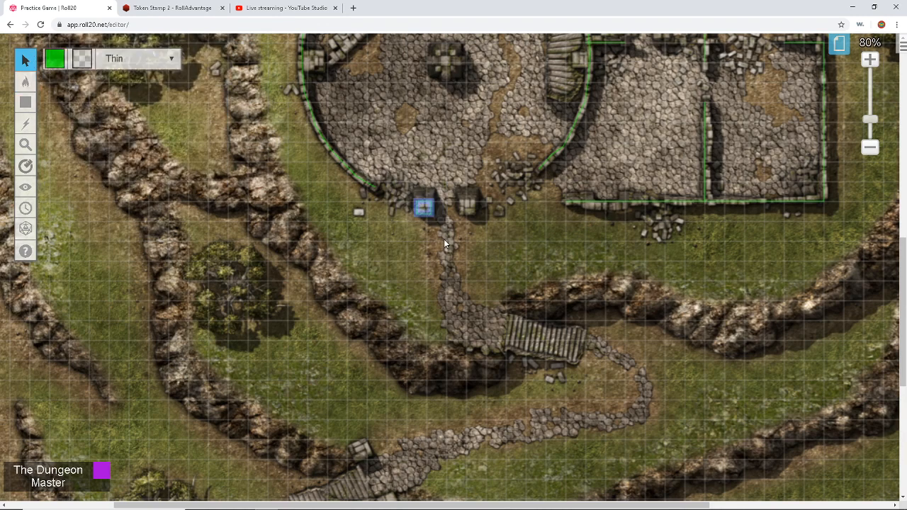
pyautogui.click(465, 206)
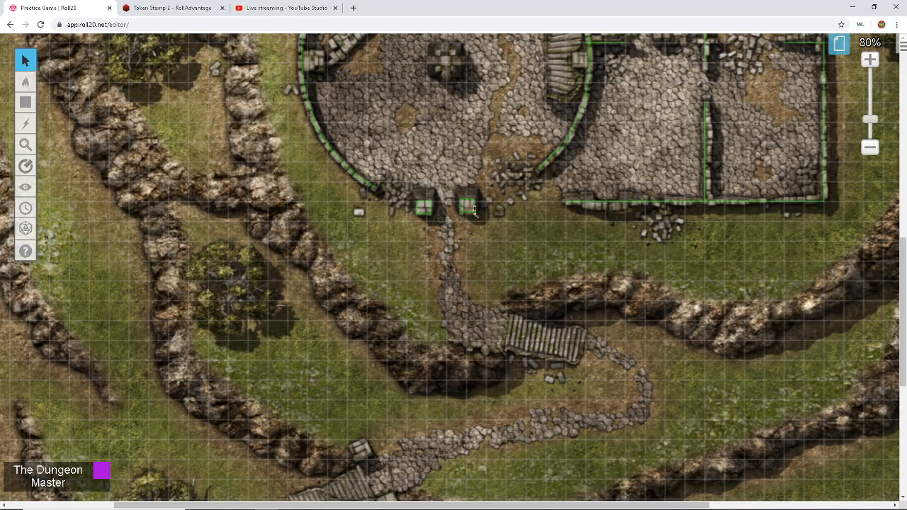
# Step: Zoom the map view in and out to survey the keep and the stairs' stone blocks
pyautogui.scroll(3, 614, 231)
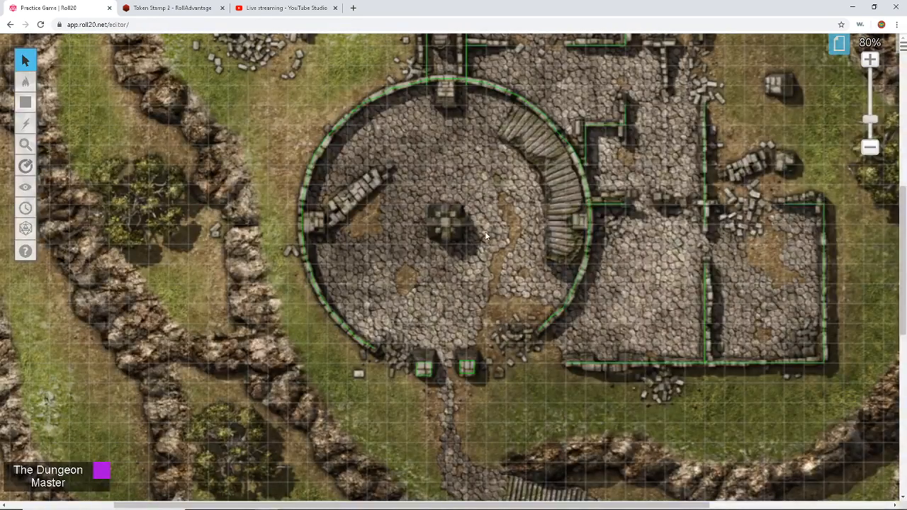
pyautogui.scroll(1, 603, 225)
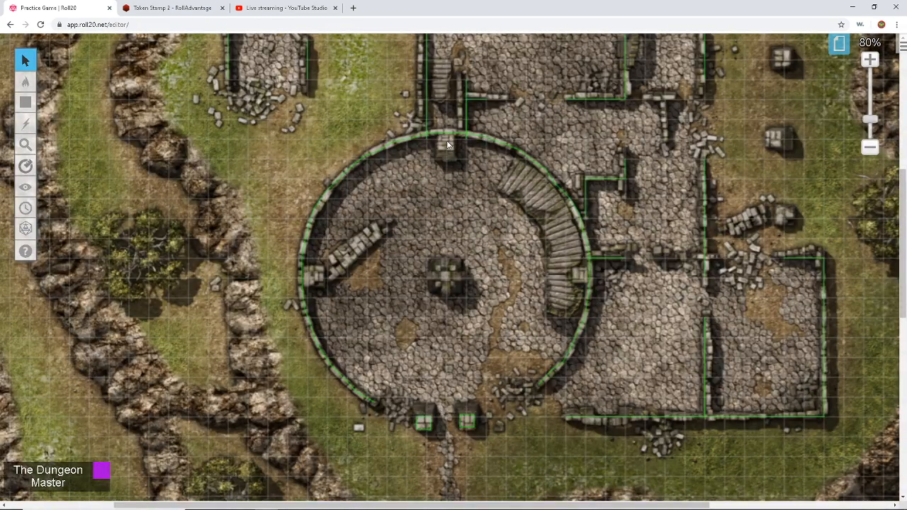
pyautogui.scroll(1, 627, 181)
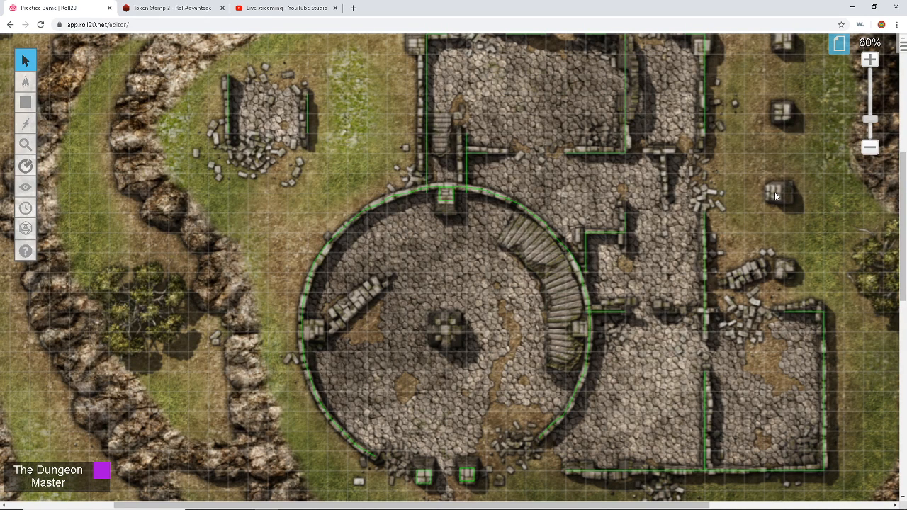
pyautogui.scroll(1, 775, 191)
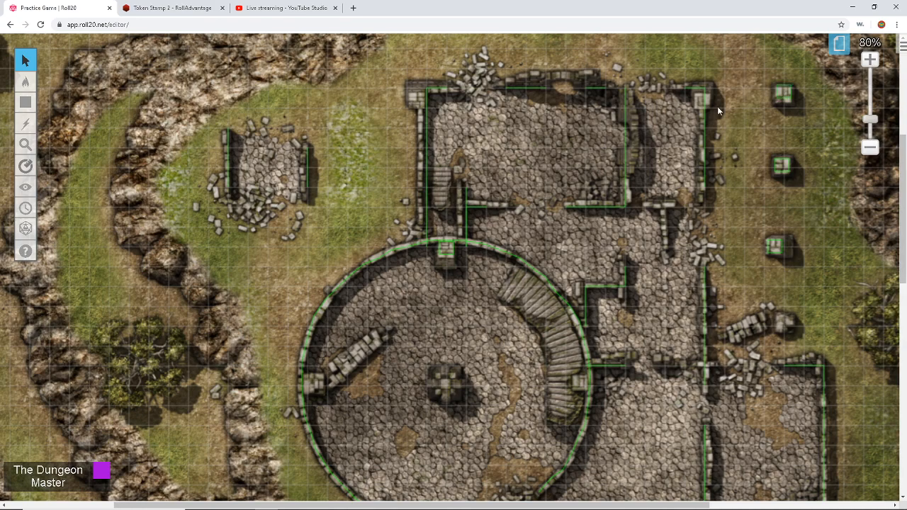
pyautogui.scroll(-3, 663, 140)
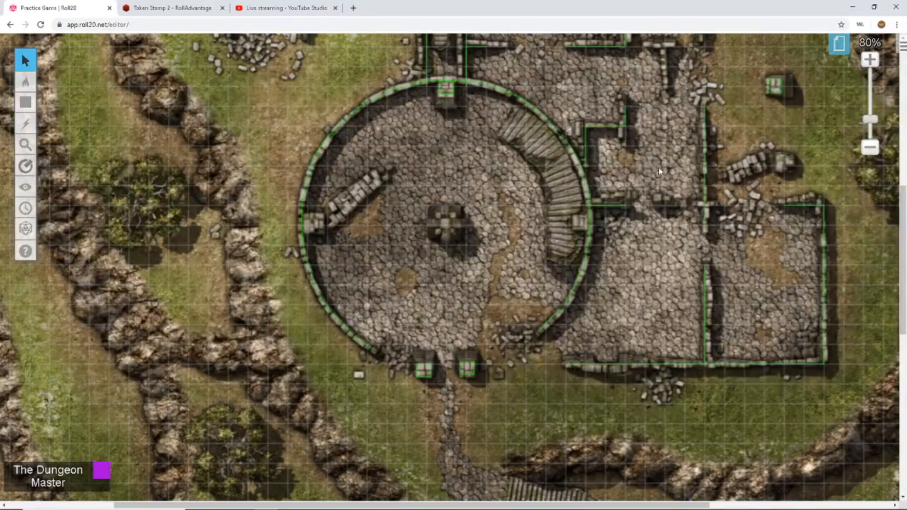
pyautogui.scroll(2, 659, 168)
pyautogui.scroll(3, 661, 170)
pyautogui.scroll(-6, 658, 170)
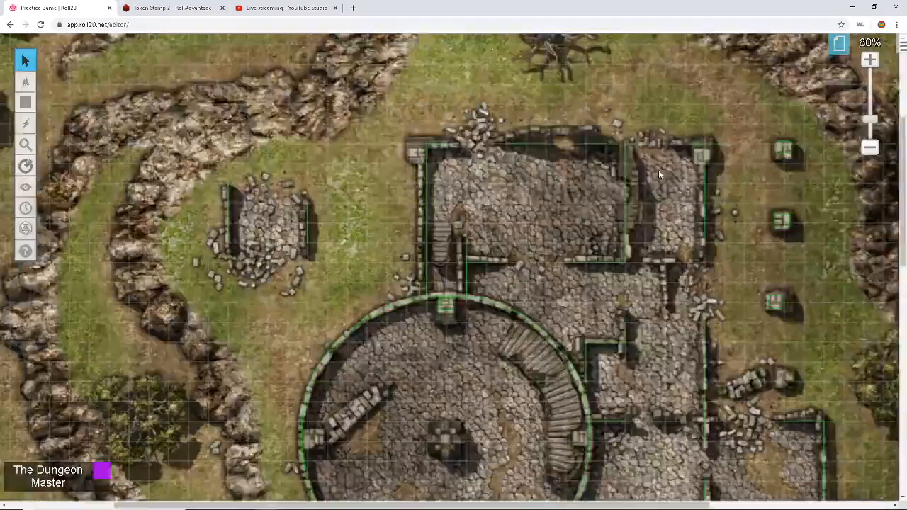
pyautogui.scroll(-6, 659, 169)
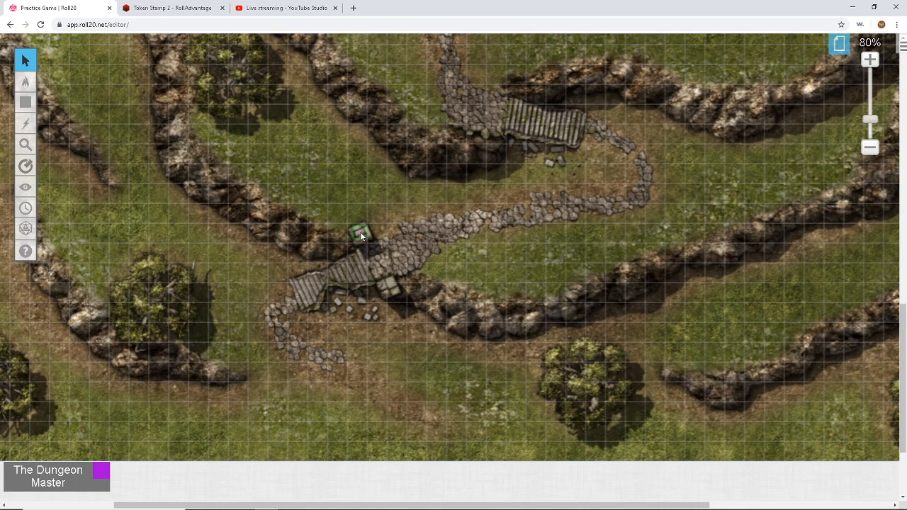
# Step: Zoom in close on the tilted stone block and its green square beside the lower stairs
pyautogui.moveTo(377, 221); pyautogui.dragTo(334, 251)
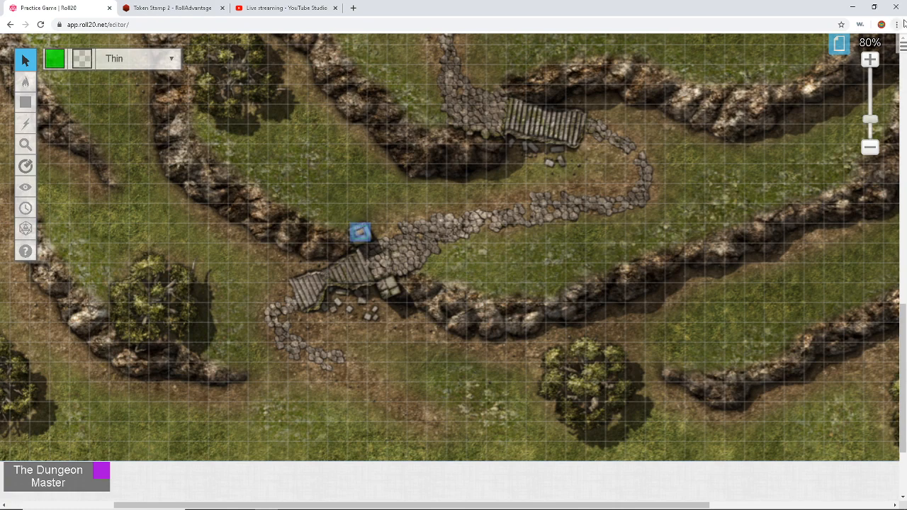
pyautogui.click(869, 61)
pyautogui.click(869, 61)
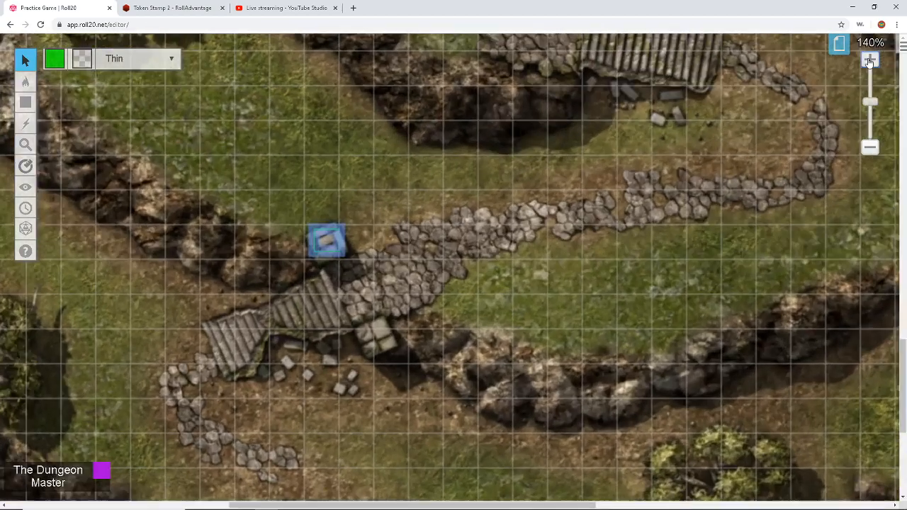
pyautogui.click(869, 61)
pyautogui.click(869, 61)
pyautogui.click(869, 61)
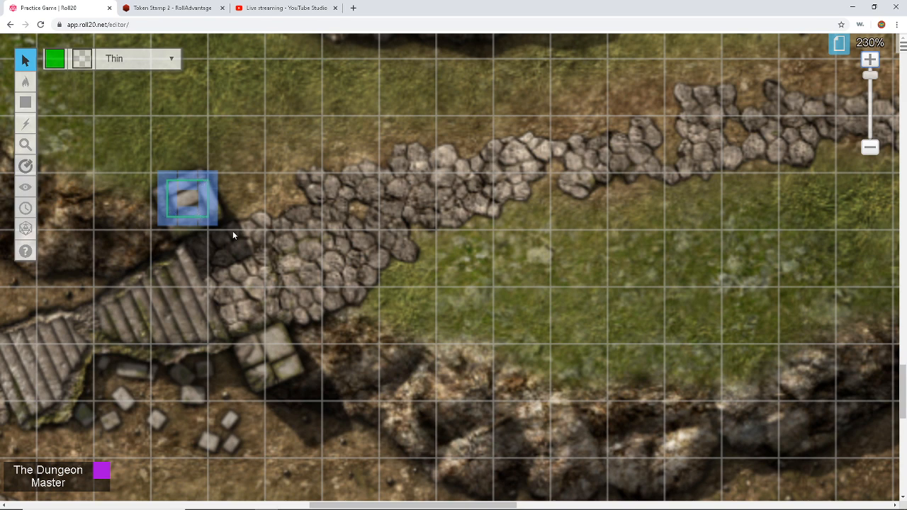
pyautogui.scroll(-1, 265, 250)
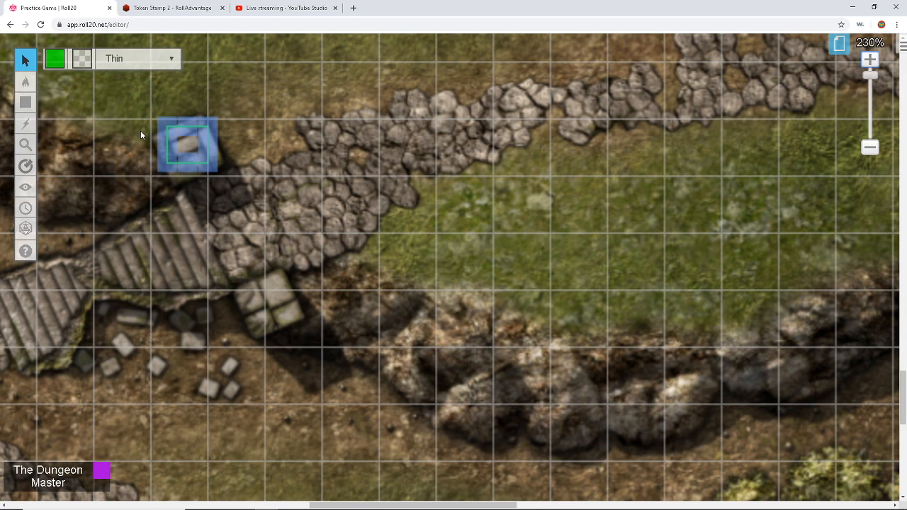
pyautogui.click(261, 139)
pyautogui.moveTo(250, 106); pyautogui.dragTo(144, 191)
pyautogui.click(144, 191)
# Step: Trace a rotated four-corner polygon outline around the tilted stone block
pyautogui.moveTo(21, 104)
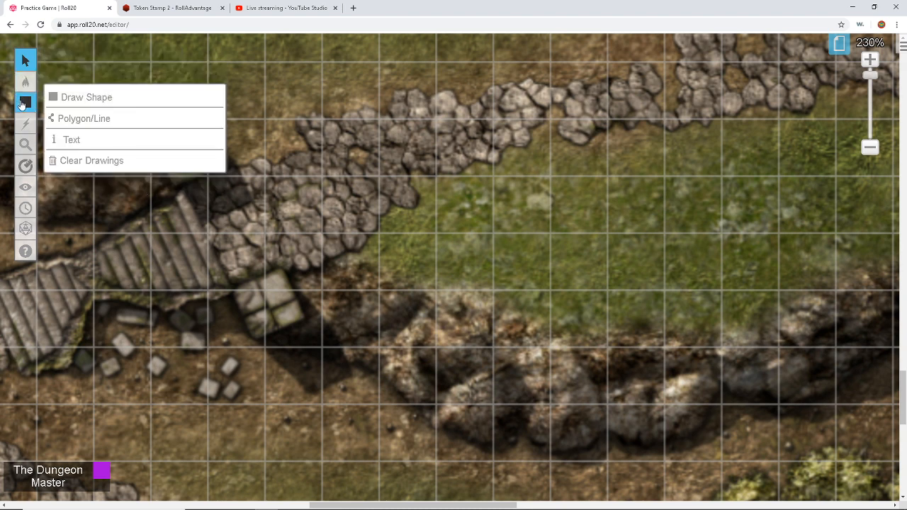
pyautogui.click(74, 120)
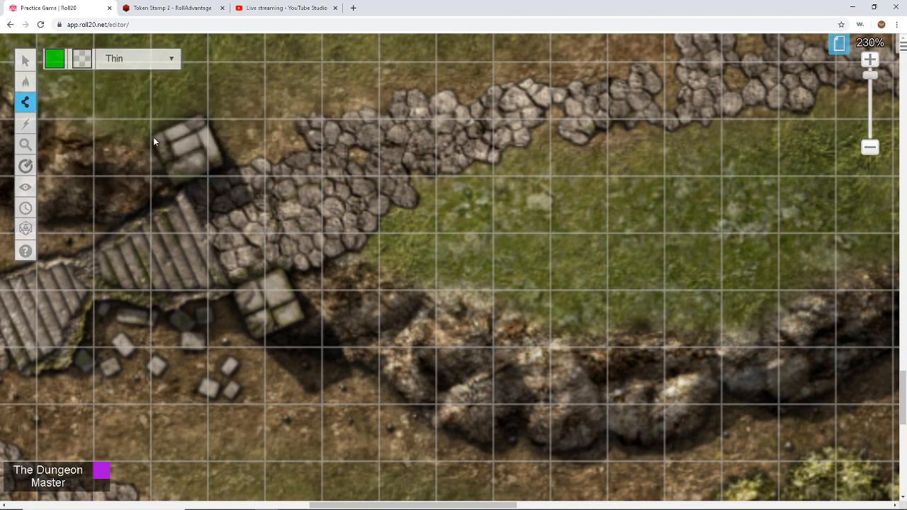
pyautogui.click(153, 139)
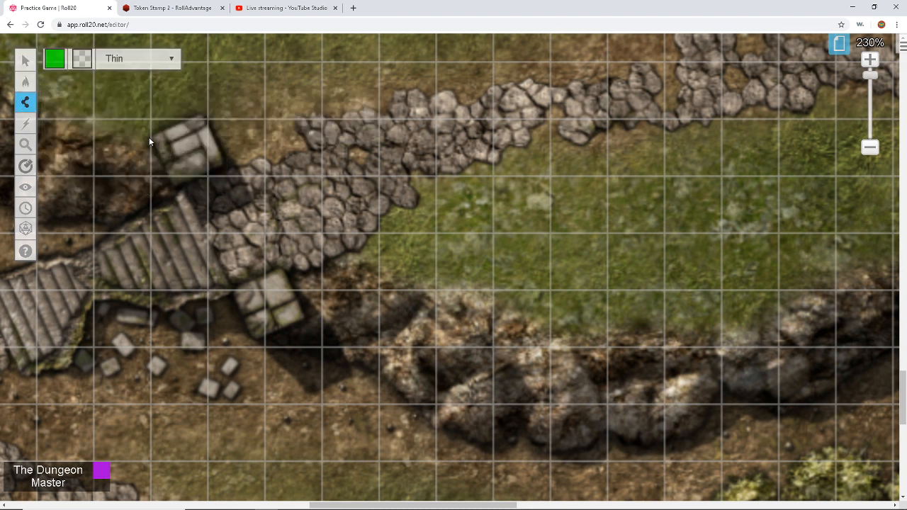
pyautogui.click(203, 114)
pyautogui.click(223, 162)
pyautogui.click(177, 183)
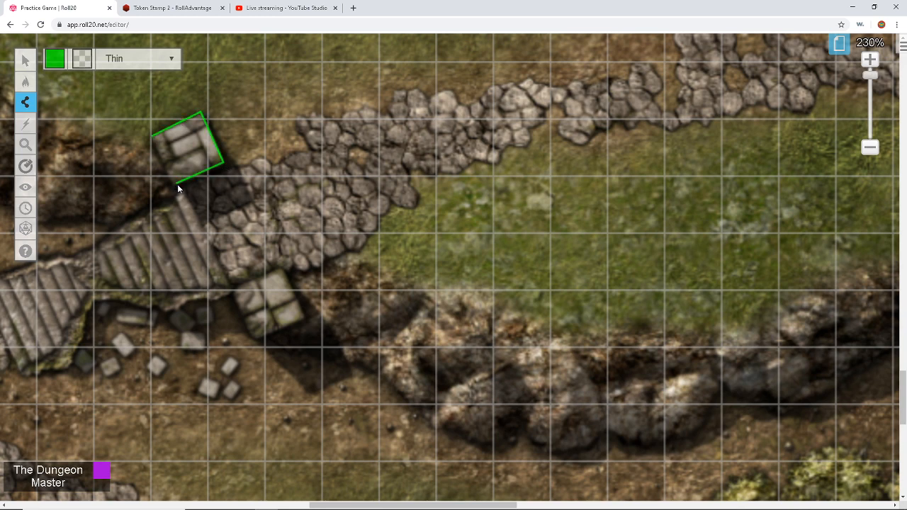
pyautogui.click(153, 138)
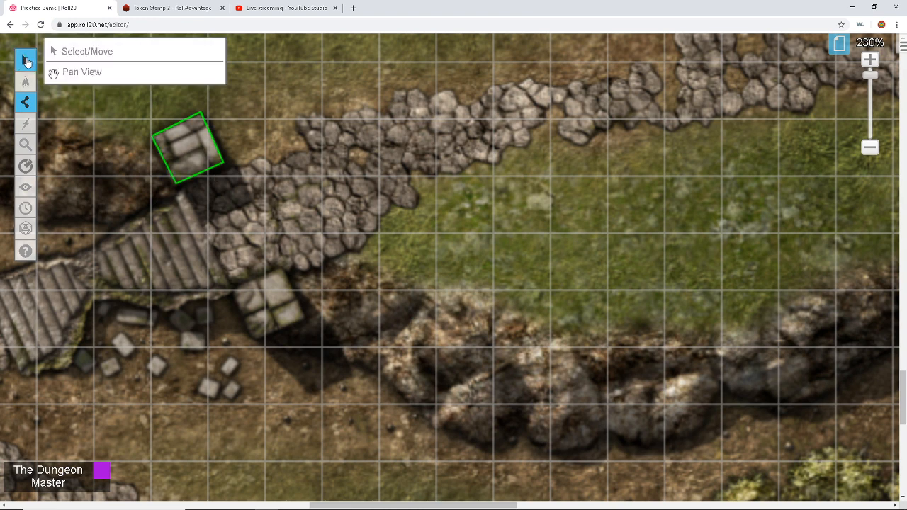
# Step: Copy the tilted outline with Ctrl+C and paste a duplicate for the second block
pyautogui.click(26, 61)
pyautogui.moveTo(249, 96)
pyautogui.mouseDown()
pyautogui.moveTo(172, 206)
pyautogui.moveTo(181, 211)
pyautogui.mouseUp()
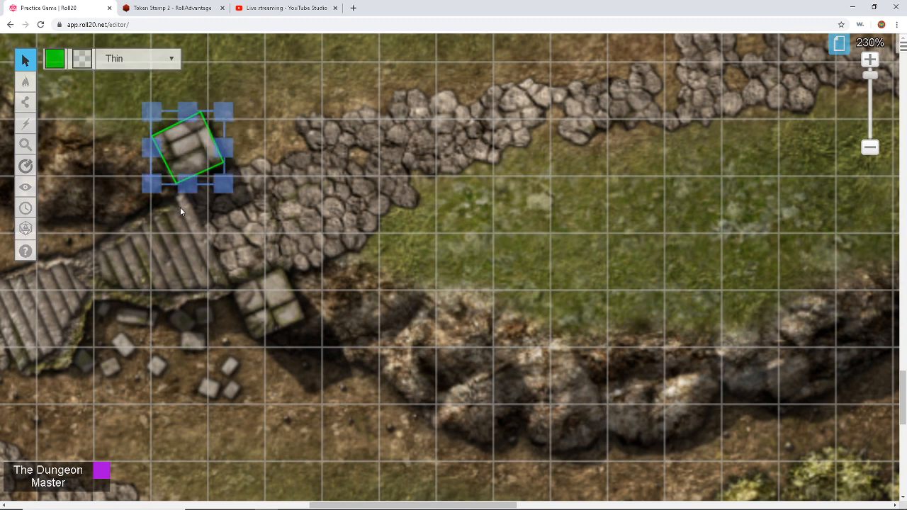
pyautogui.hotkey('ctrl', 'c')
pyautogui.click(268, 310)
pyautogui.hotkey('ctrl', 'v')
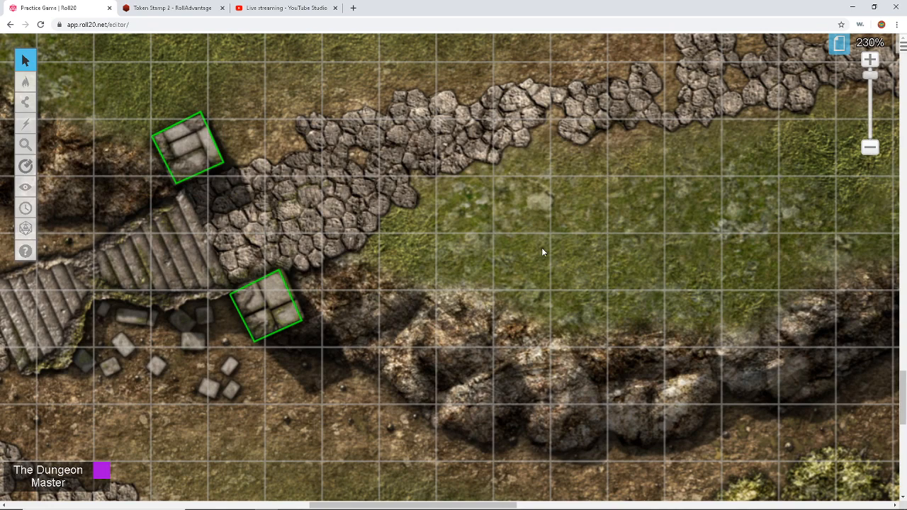
# Step: Zoom back out from the stairs toward the whole map
pyautogui.click(870, 148)
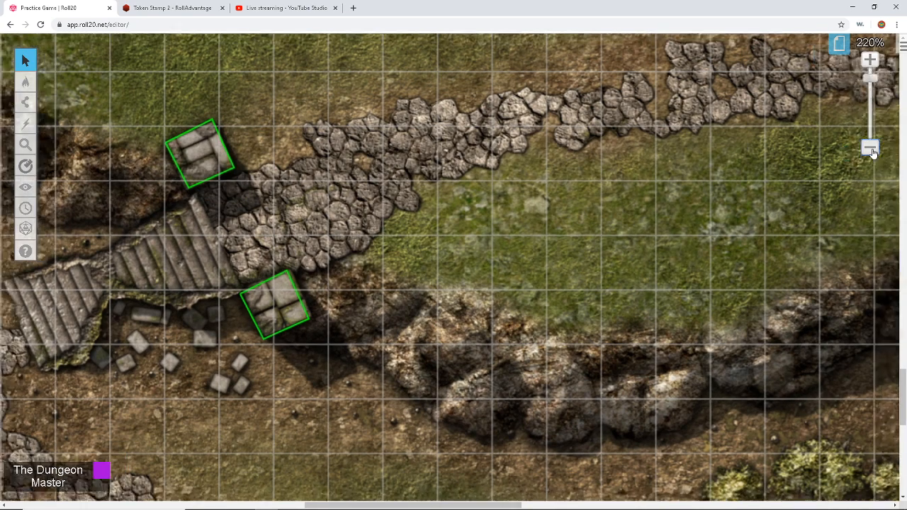
pyautogui.click(871, 149)
pyautogui.click(871, 148)
pyautogui.click(870, 148)
pyautogui.click(871, 148)
pyautogui.click(871, 148)
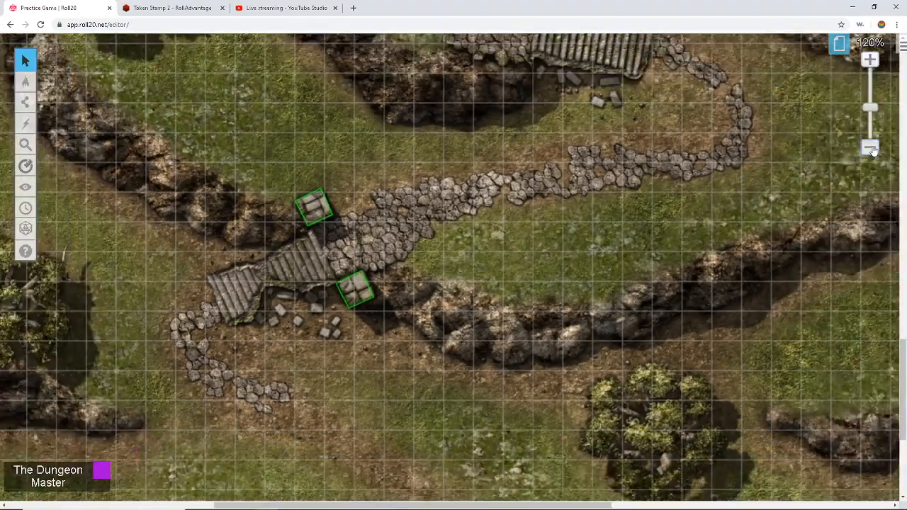
pyautogui.click(871, 148)
pyautogui.click(871, 148)
pyautogui.click(870, 148)
pyautogui.scroll(10, 779, 144)
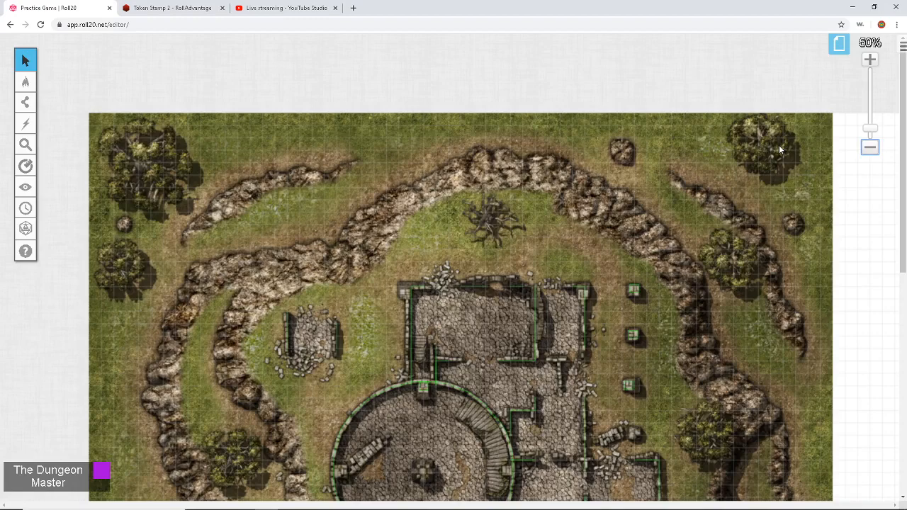
pyautogui.scroll(-2, 779, 144)
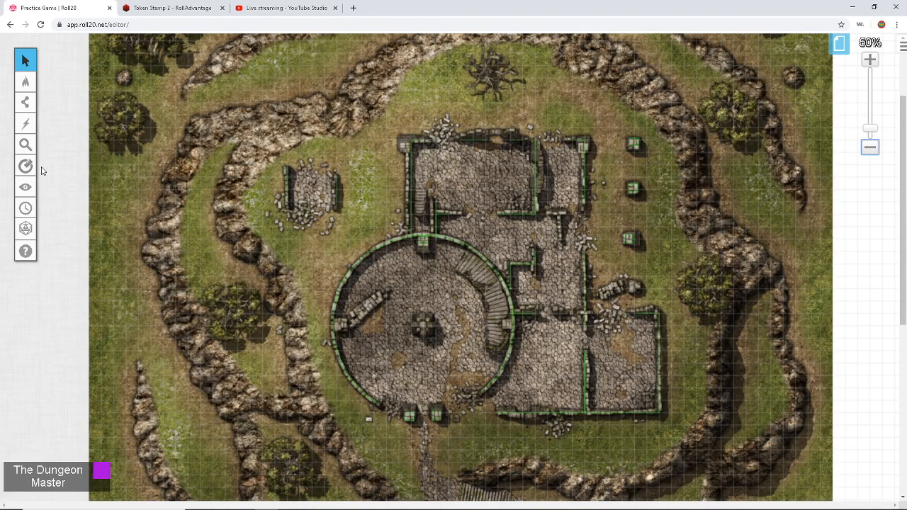
pyautogui.moveTo(27, 83)
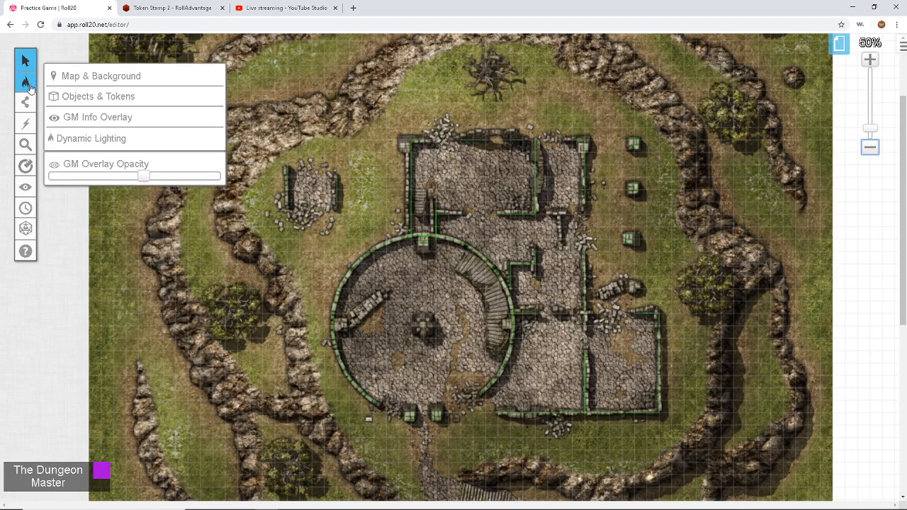
pyautogui.click(71, 97)
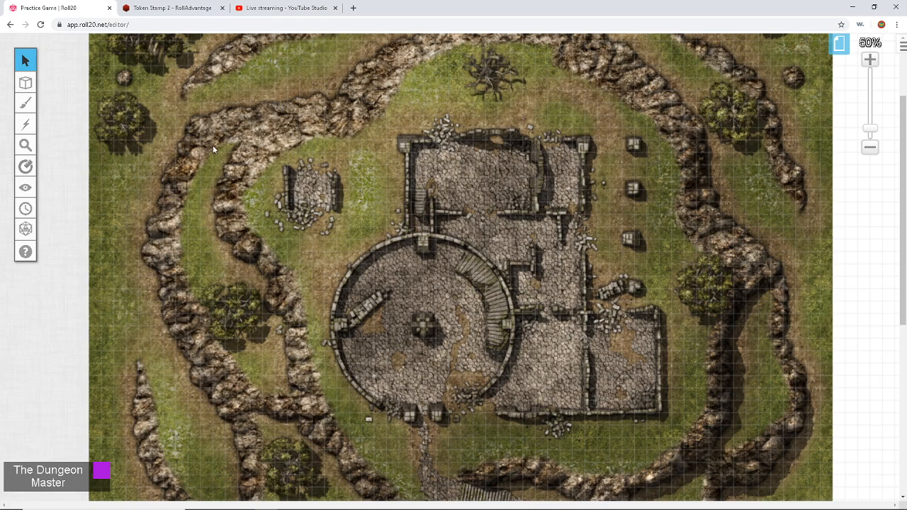
pyautogui.scroll(-3, 229, 147)
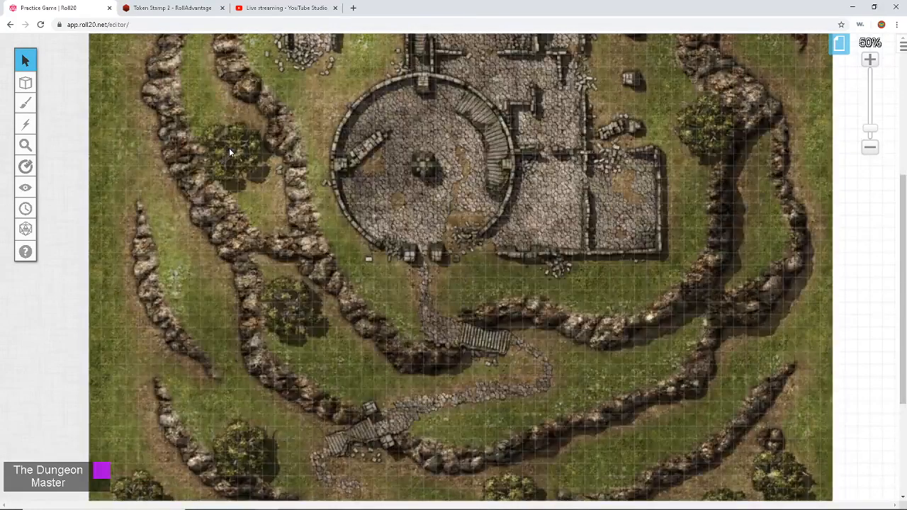
pyautogui.scroll(-4, 229, 148)
pyautogui.scroll(5, 229, 148)
pyautogui.scroll(2, 229, 149)
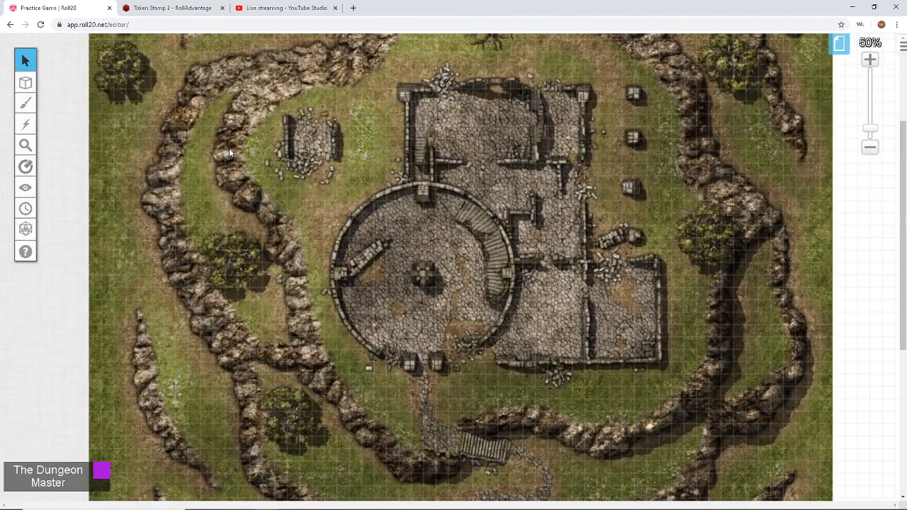
pyautogui.scroll(4, 229, 149)
pyautogui.scroll(-3, 229, 148)
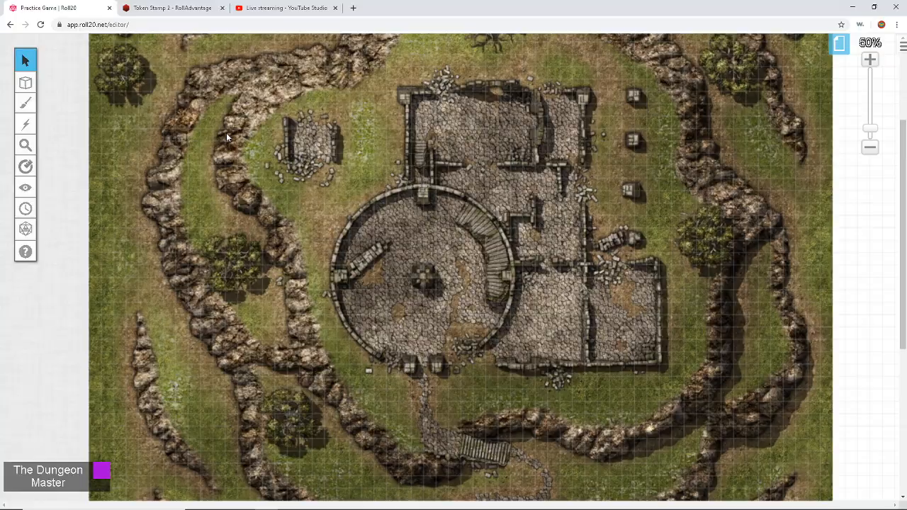
# Step: In Token Stamp, keep the plain circular border and set its Border Tint to red
pyautogui.click(162, 6)
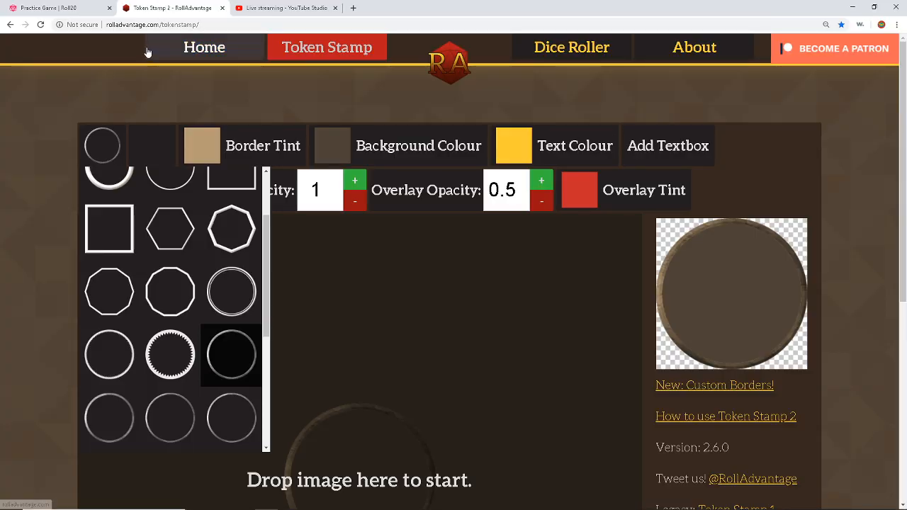
pyautogui.click(99, 147)
pyautogui.click(113, 147)
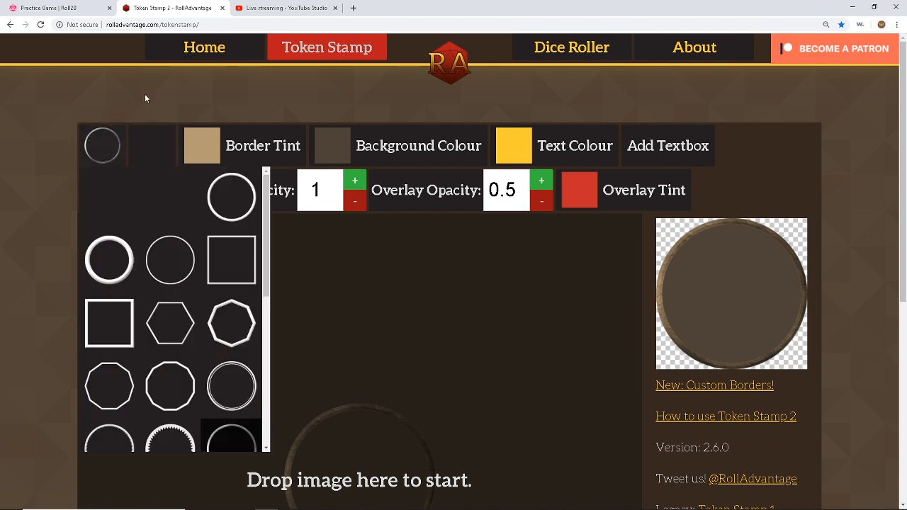
pyautogui.scroll(-1, 143, 92)
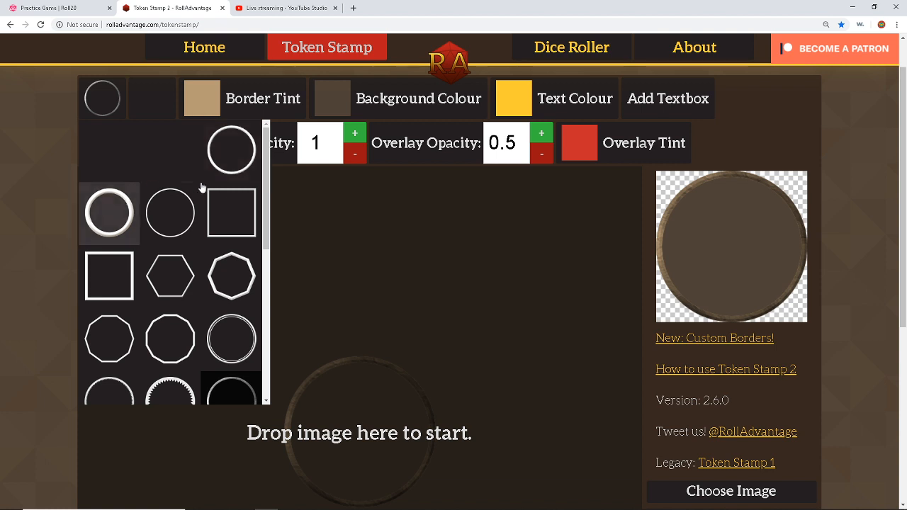
pyautogui.scroll(-5, 170, 213)
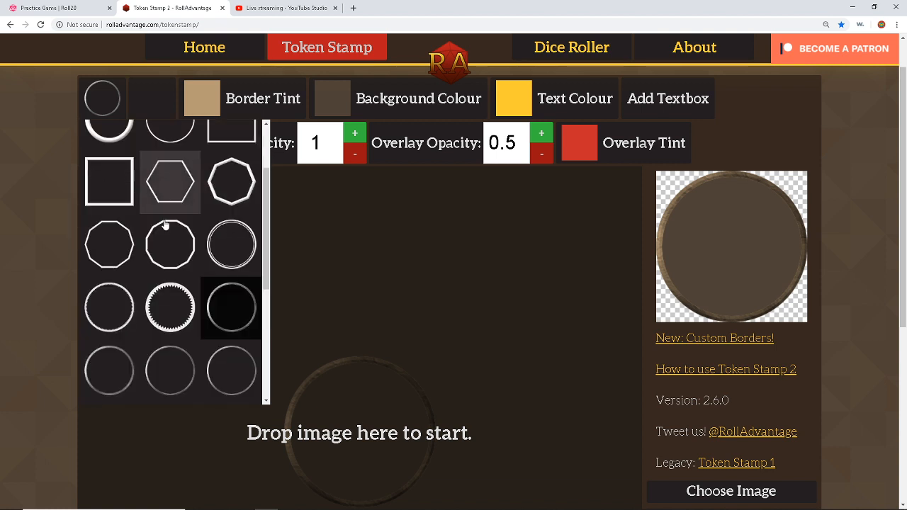
pyautogui.scroll(5, 163, 241)
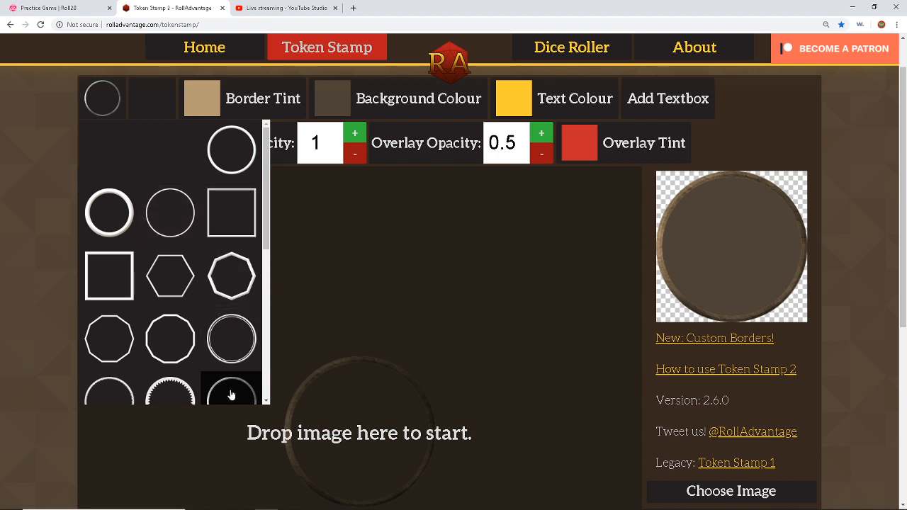
pyautogui.scroll(-1, 232, 386)
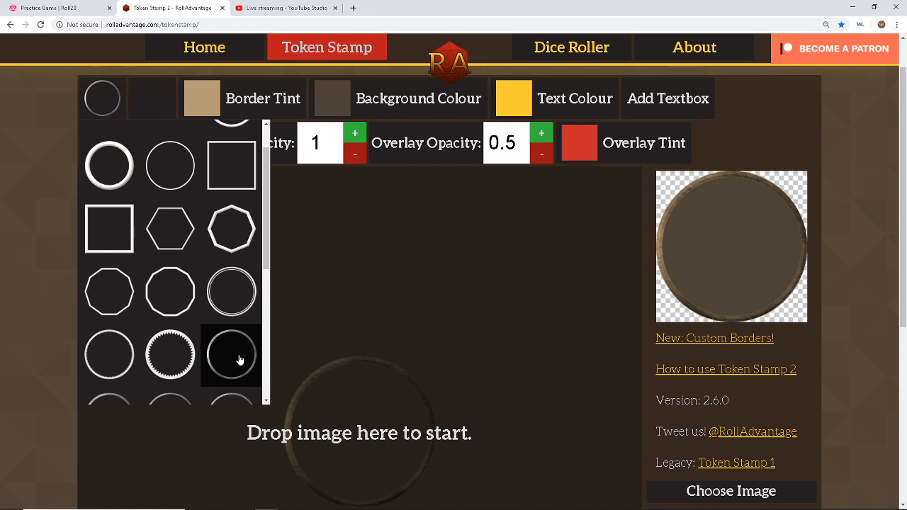
pyautogui.click(194, 97)
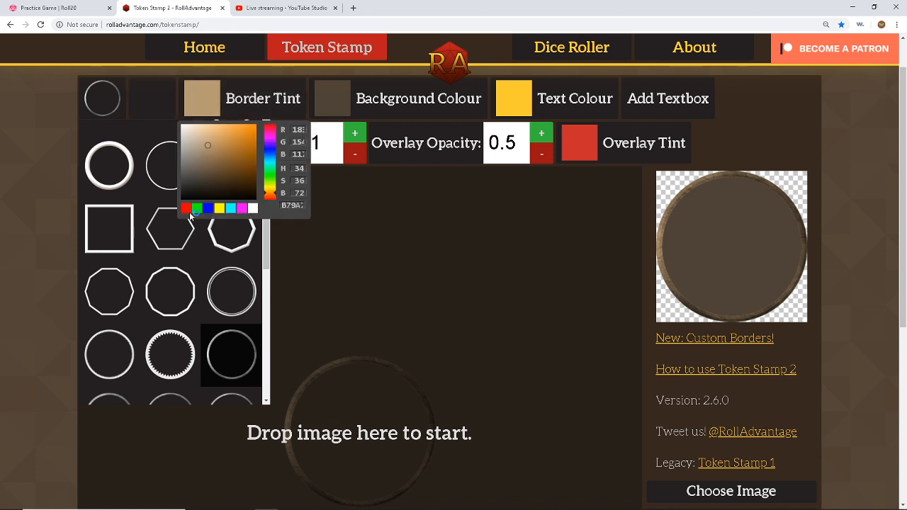
pyautogui.click(186, 208)
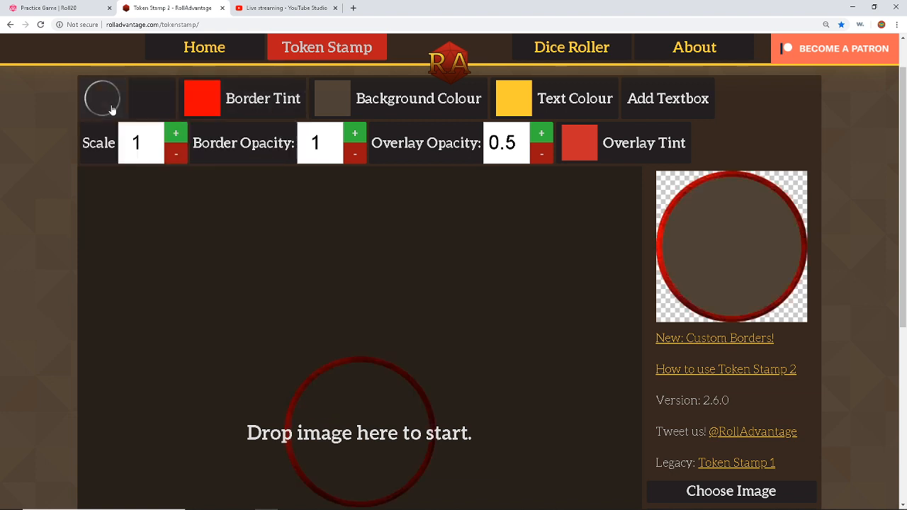
pyautogui.scroll(-1, 225, 224)
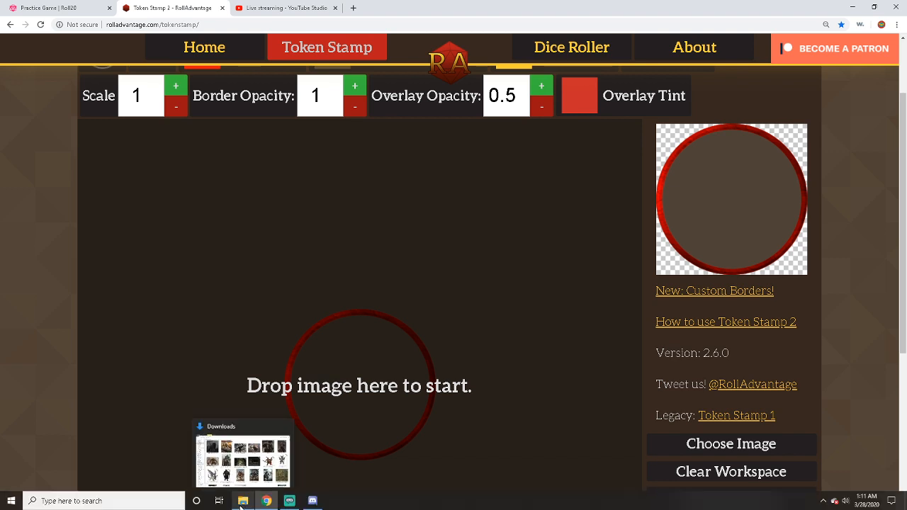
# Step: Drag the black wolf picture from the Downloads folder into the Token Stamp workspace
pyautogui.click(241, 504)
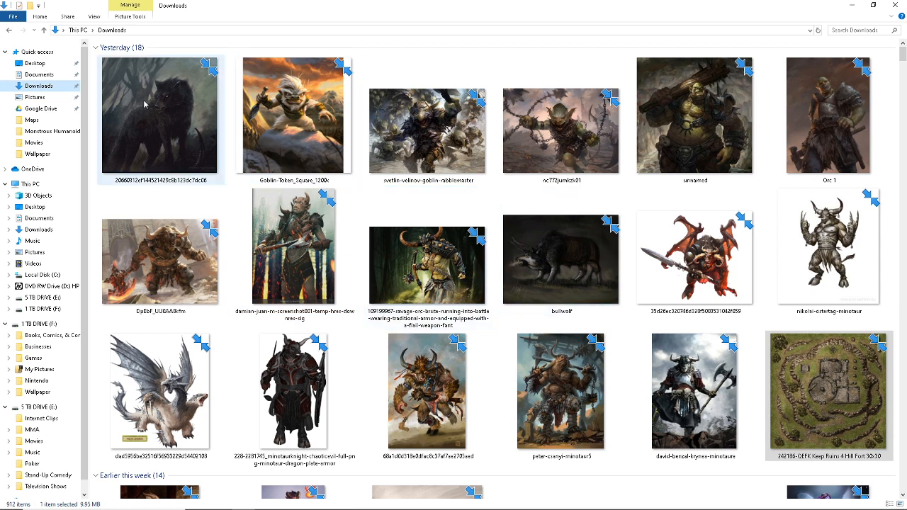
pyautogui.moveTo(145, 105); pyautogui.dragTo(362, 407)
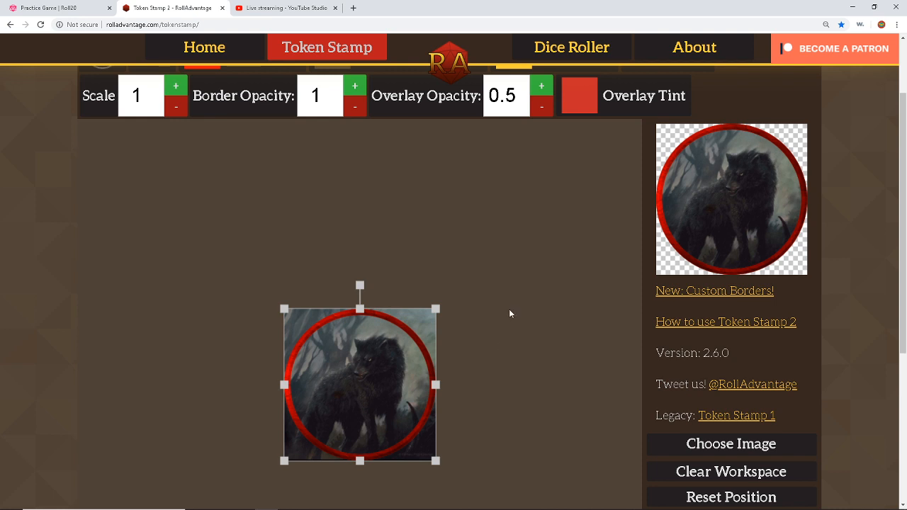
pyautogui.scroll(-2, 509, 313)
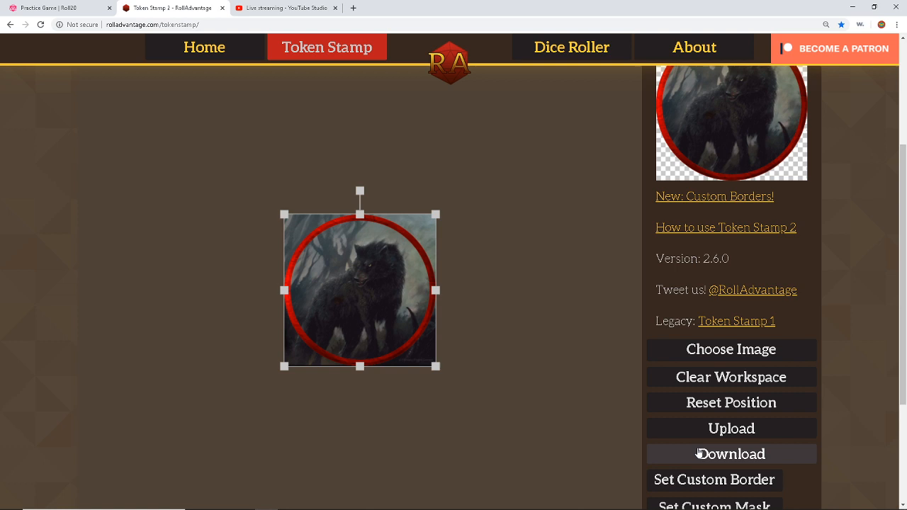
# Step: Download the wolf token, then load and download goblin and orc tokens as token_1–3.png
pyautogui.click(701, 454)
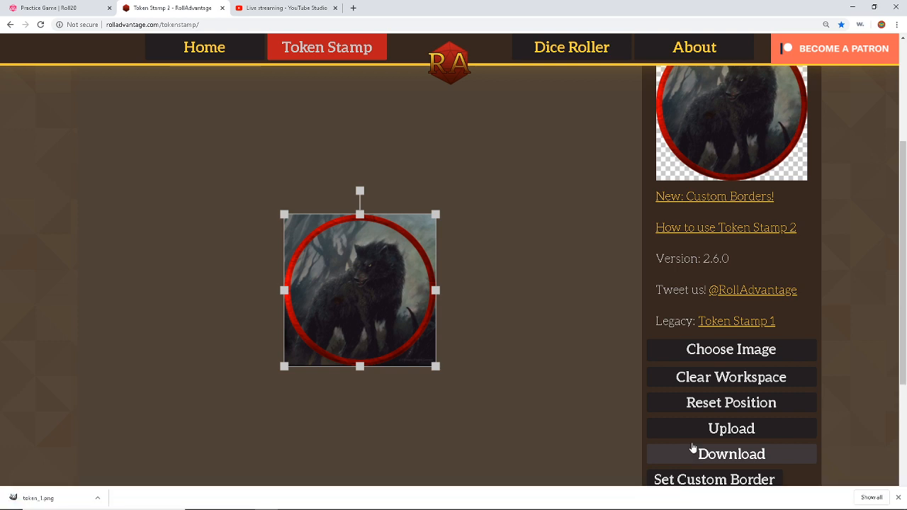
pyautogui.moveTo(427, 277); pyautogui.dragTo(705, 428)
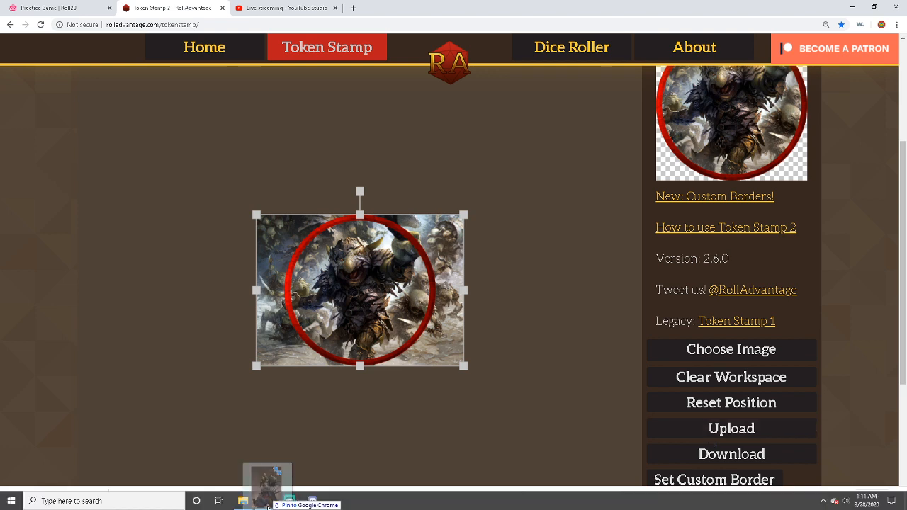
pyautogui.moveTo(268, 505); pyautogui.dragTo(333, 384)
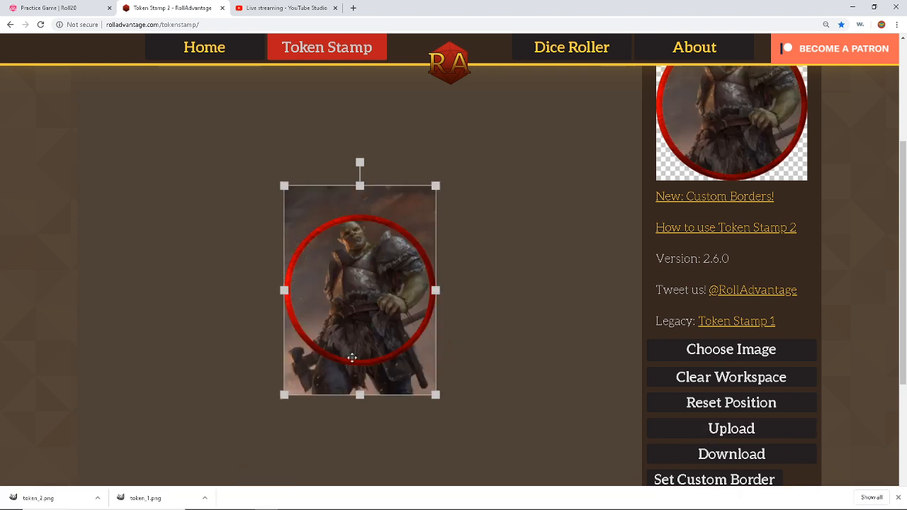
pyautogui.click(719, 456)
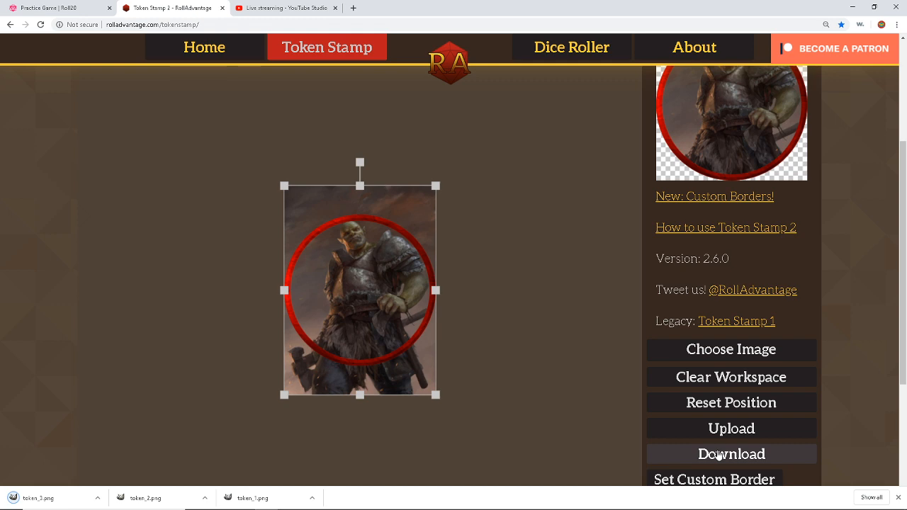
pyautogui.click(51, 8)
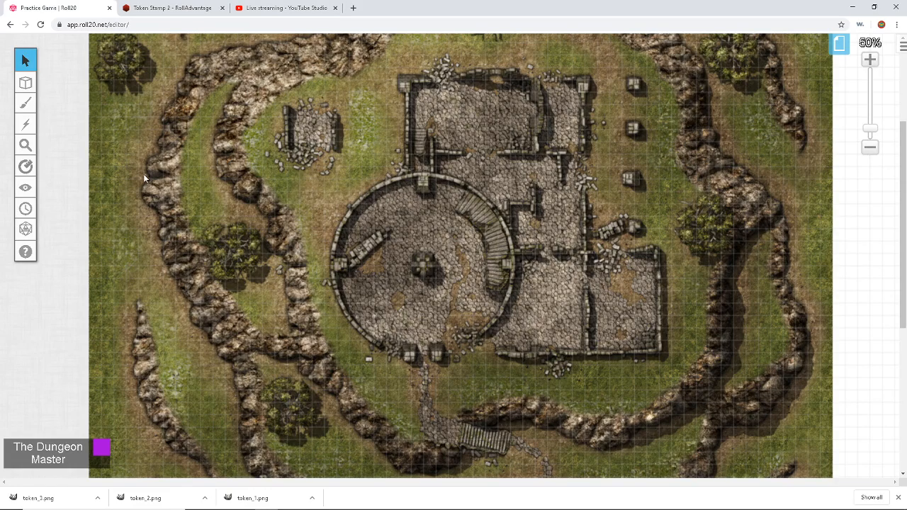
# Step: Place the wolf, goblin and orc token images from the download bar inside the round tower
pyautogui.moveTo(23, 84)
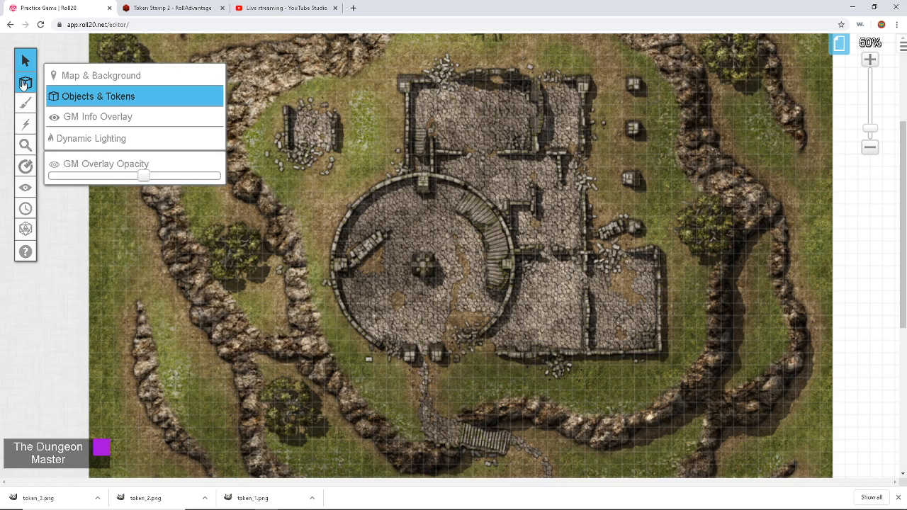
pyautogui.moveTo(253, 499); pyautogui.dragTo(385, 258)
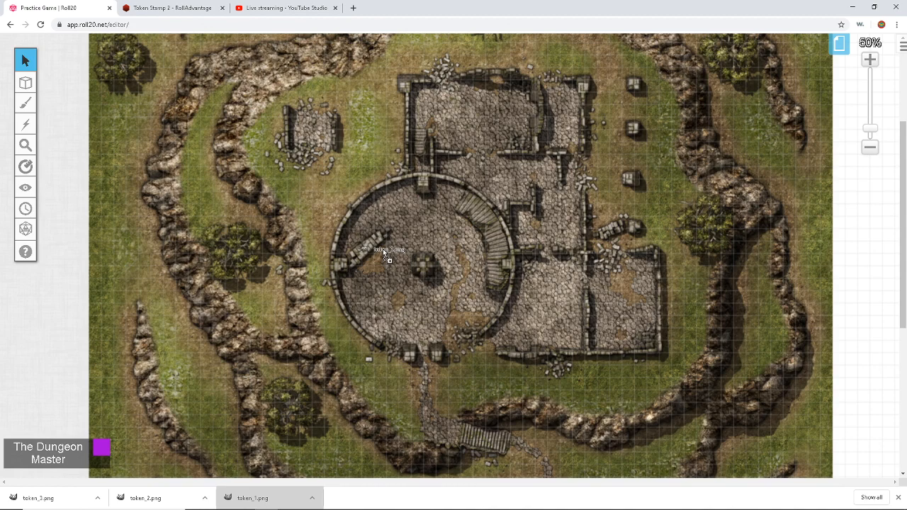
pyautogui.moveTo(383, 248); pyautogui.dragTo(383, 249)
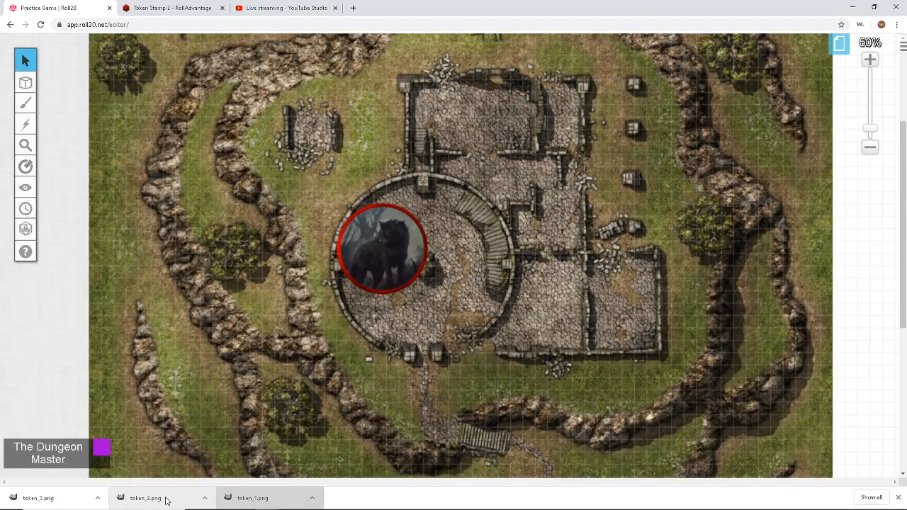
pyautogui.moveTo(167, 501); pyautogui.dragTo(431, 325)
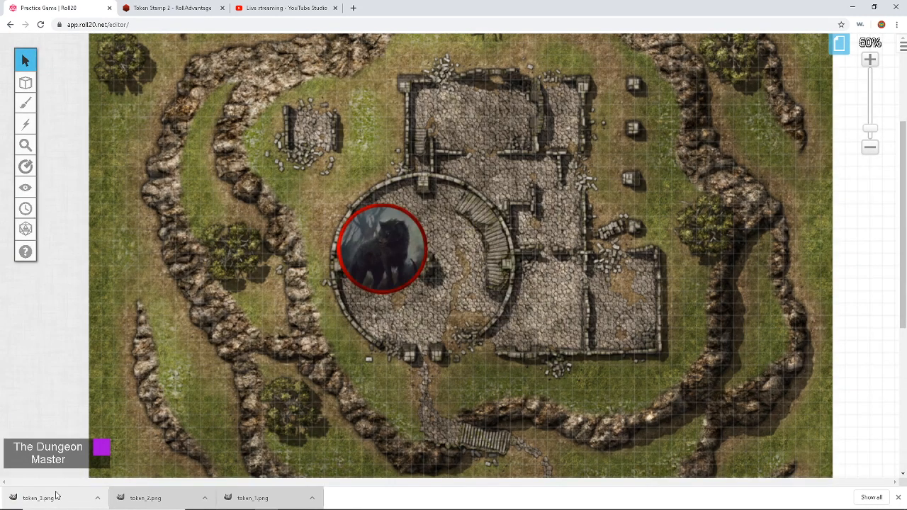
pyautogui.moveTo(39, 498); pyautogui.dragTo(475, 248)
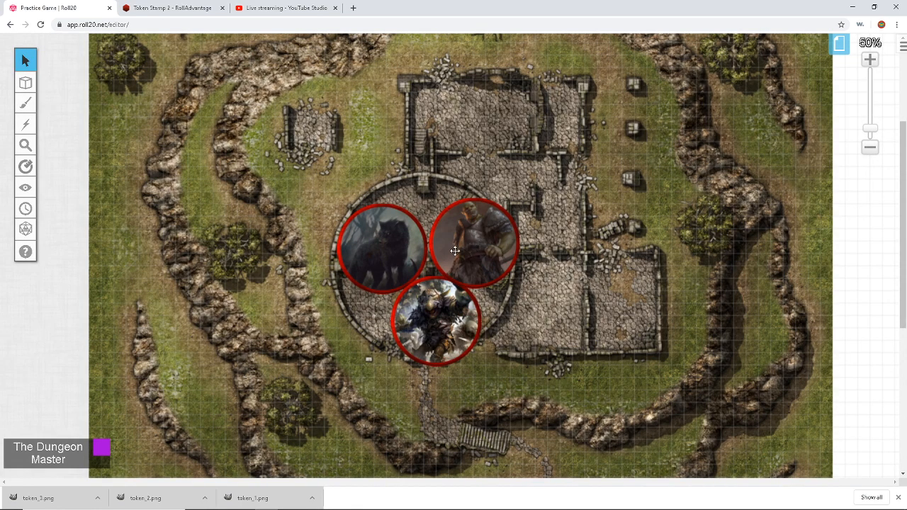
# Step: Set the goblin token's dimensions to 140×140 pixels
pyautogui.rightClick(459, 238)
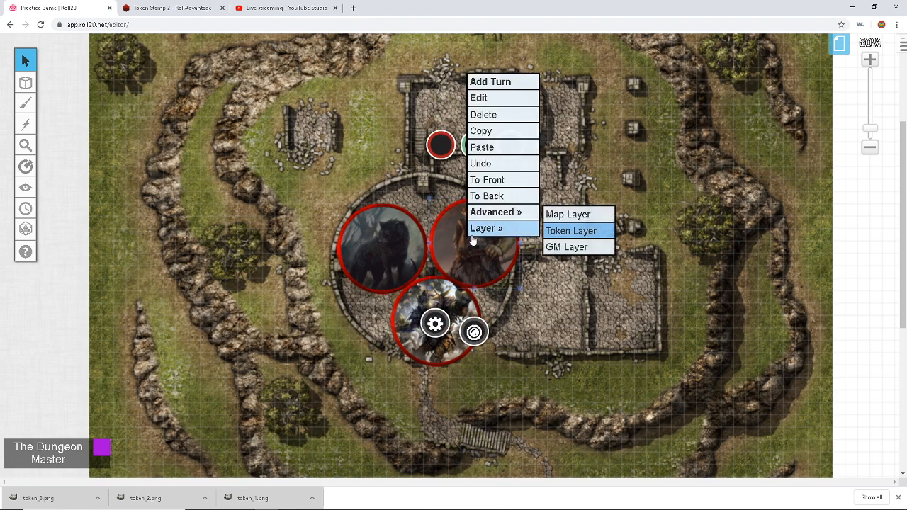
pyautogui.moveTo(491, 215)
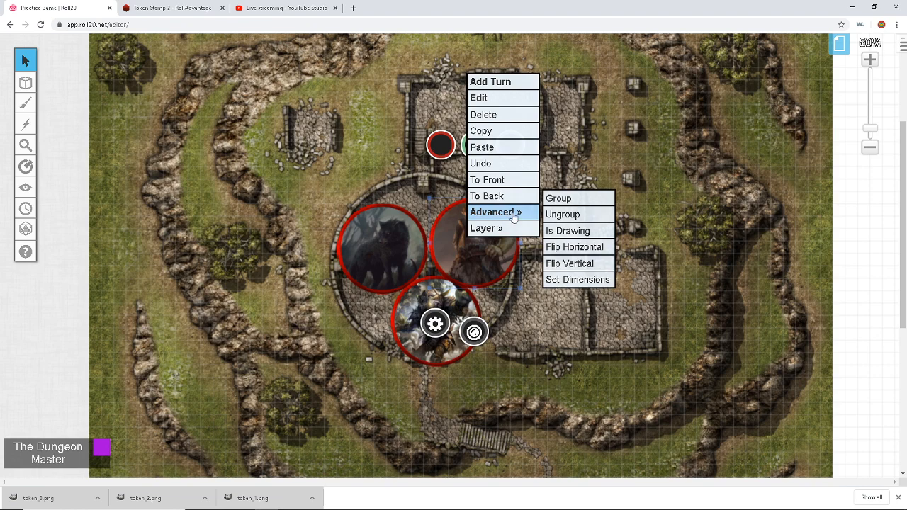
pyautogui.click(573, 281)
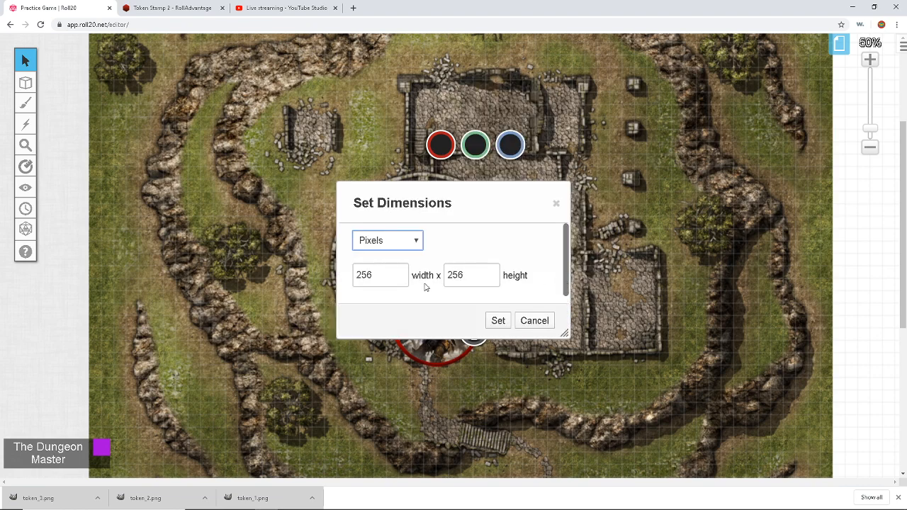
pyautogui.press('Tab')
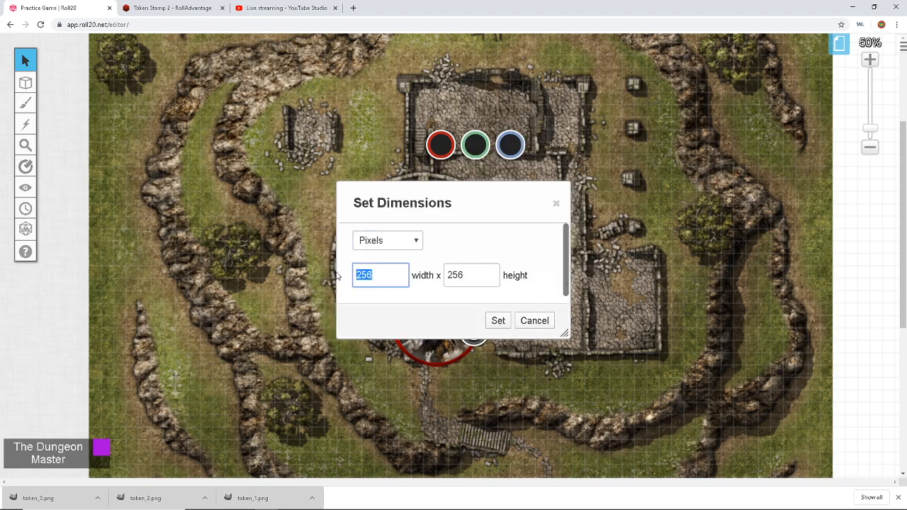
pyautogui.write('140')
pyautogui.press('Tab')
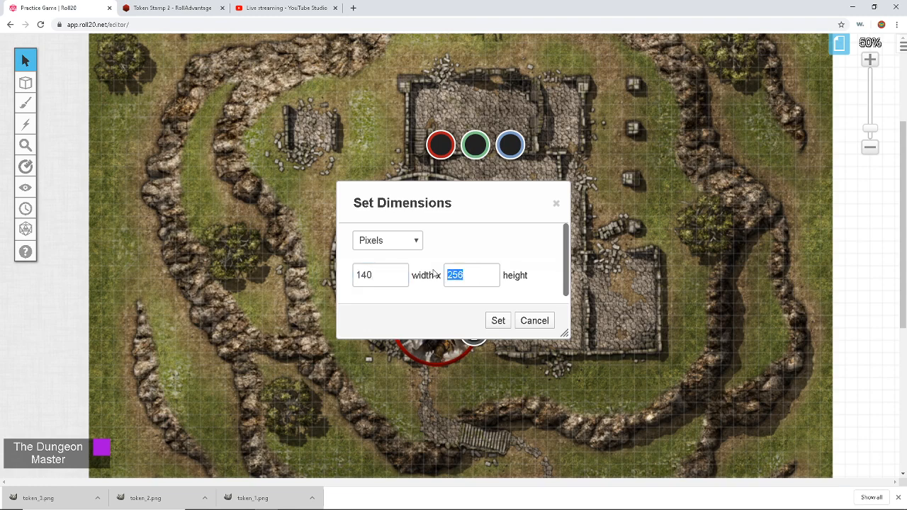
pyautogui.write('140')
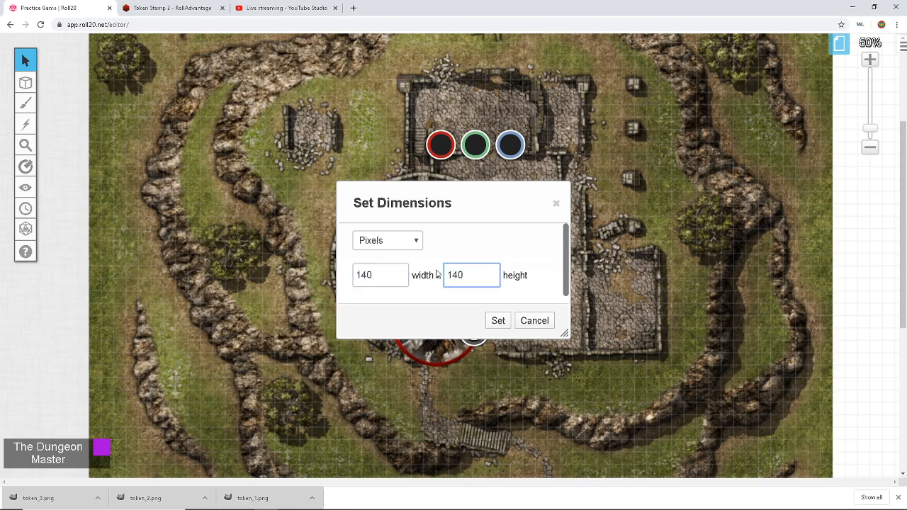
pyautogui.click(496, 319)
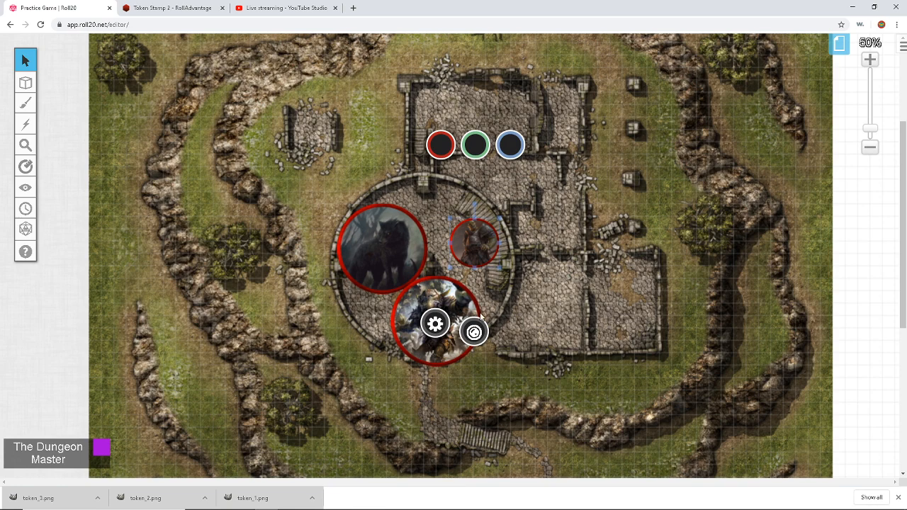
# Step: Shrink the lower warrior token to 70×70 pixels
pyautogui.rightClick(444, 298)
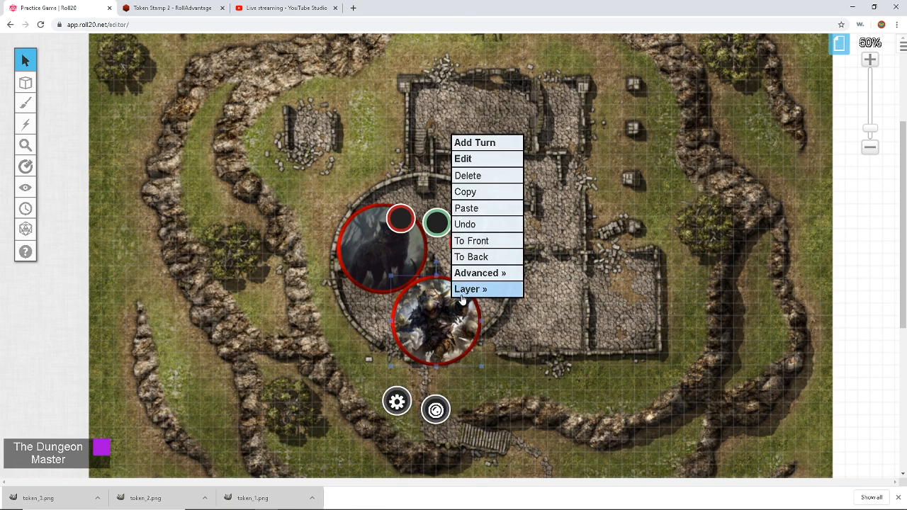
pyautogui.moveTo(484, 273)
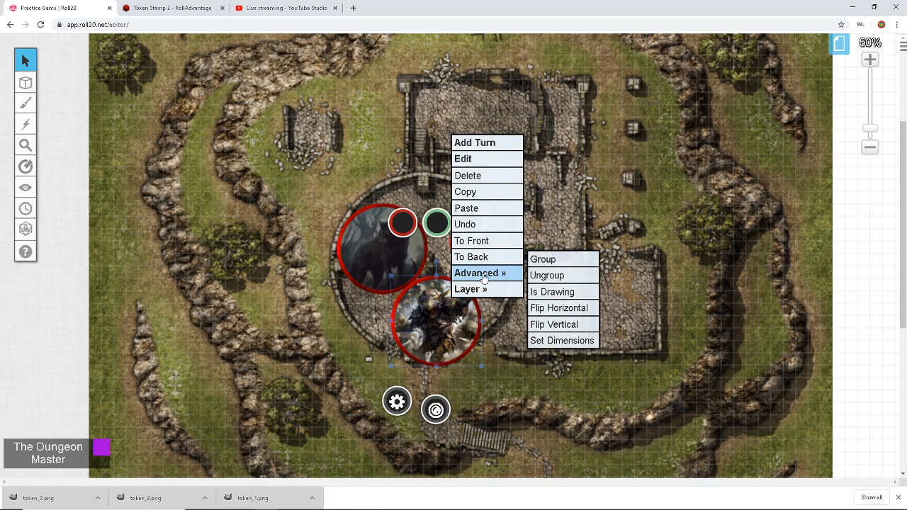
pyautogui.click(559, 340)
pyautogui.doubleClick(400, 278)
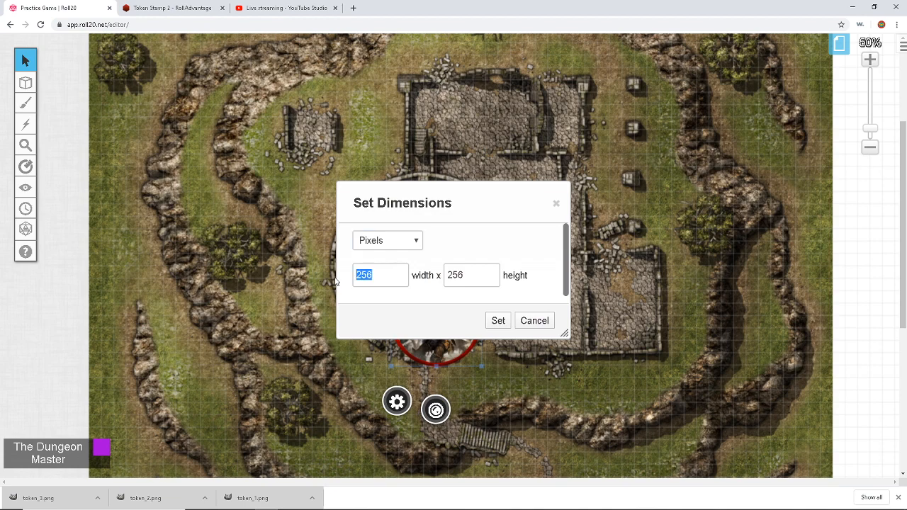
pyautogui.write('70')
pyautogui.moveTo(469, 276); pyautogui.dragTo(423, 278)
pyautogui.write('70')
pyautogui.click(499, 321)
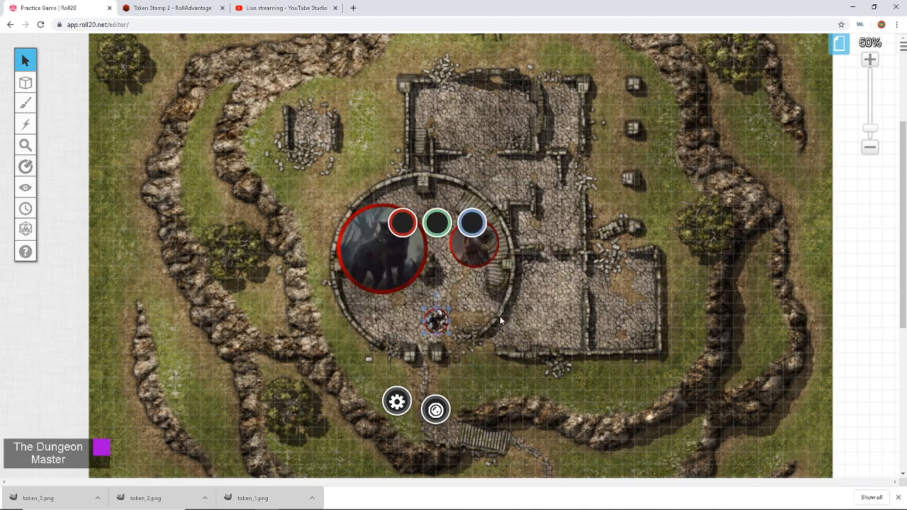
# Step: Enlarge the wolf token to 280×280 pixels
pyautogui.rightClick(375, 254)
pyautogui.moveTo(411, 233)
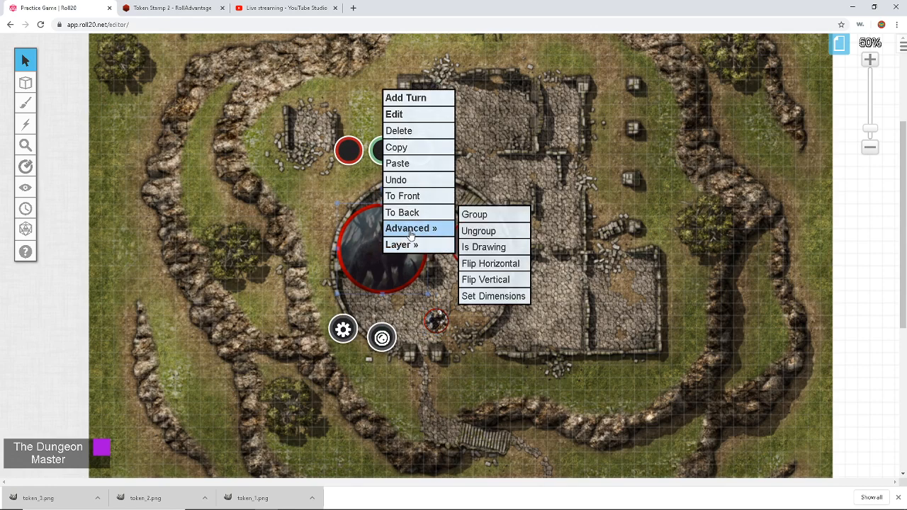
pyautogui.click(484, 297)
pyautogui.moveTo(376, 275); pyautogui.dragTo(348, 279)
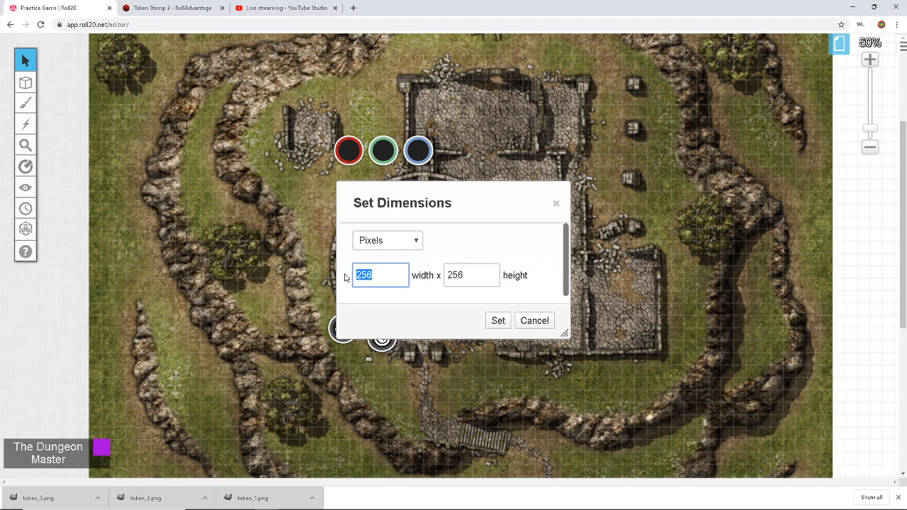
pyautogui.write('28.0')
pyautogui.hotkey('shift', 'Left')
pyautogui.hotkey('shift', 'Left')
pyautogui.write('0')
pyautogui.moveTo(479, 275); pyautogui.dragTo(448, 276)
pyautogui.write('280')
pyautogui.click(496, 320)
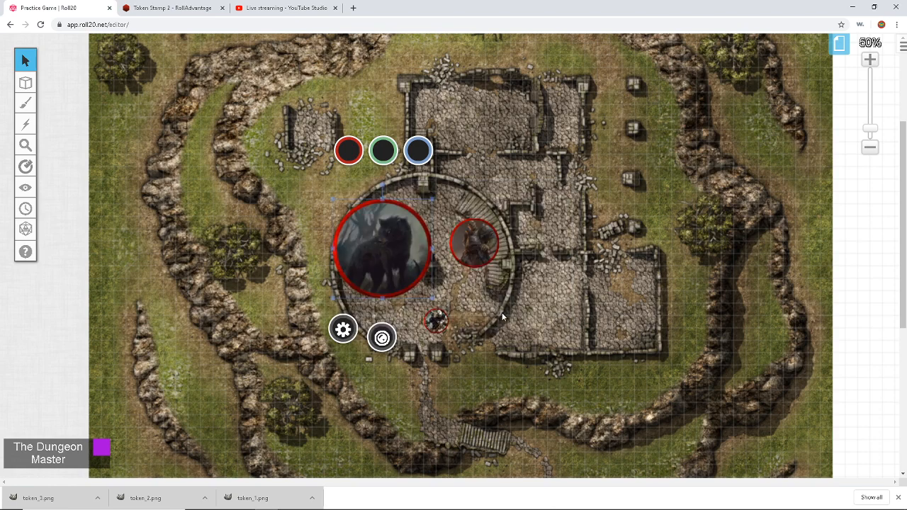
# Step: Add a new character to the Journal and open its details window
pyautogui.click(902, 45)
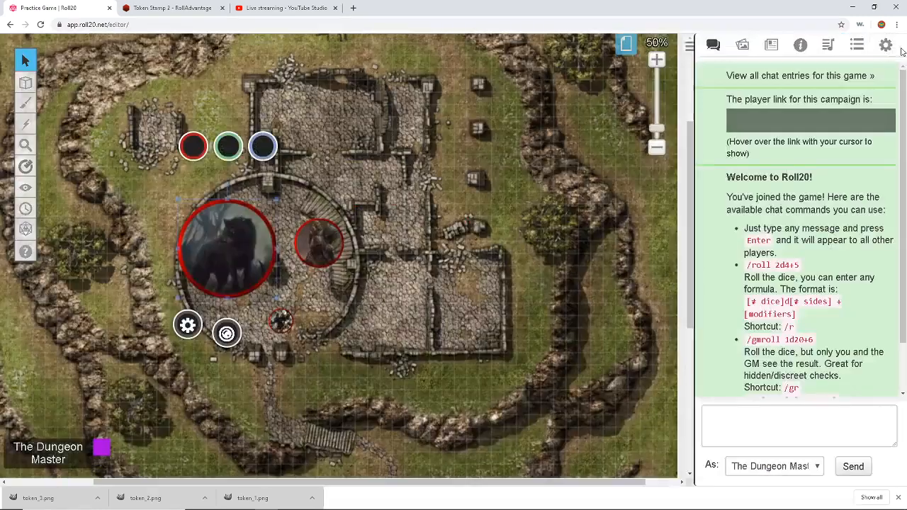
pyautogui.click(779, 47)
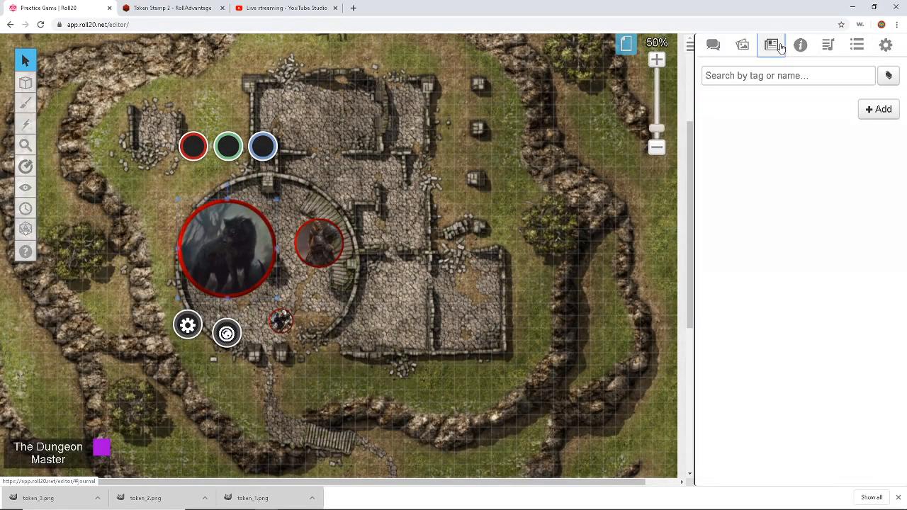
pyautogui.click(876, 114)
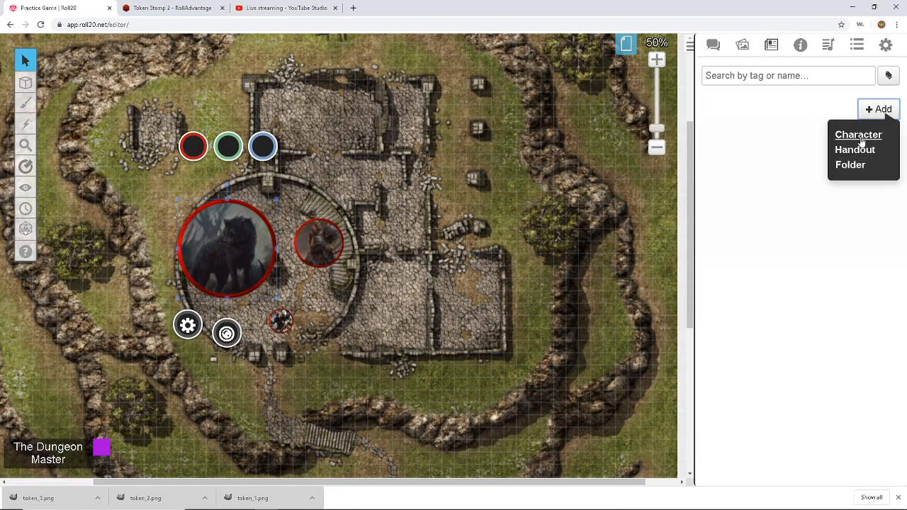
pyautogui.click(858, 136)
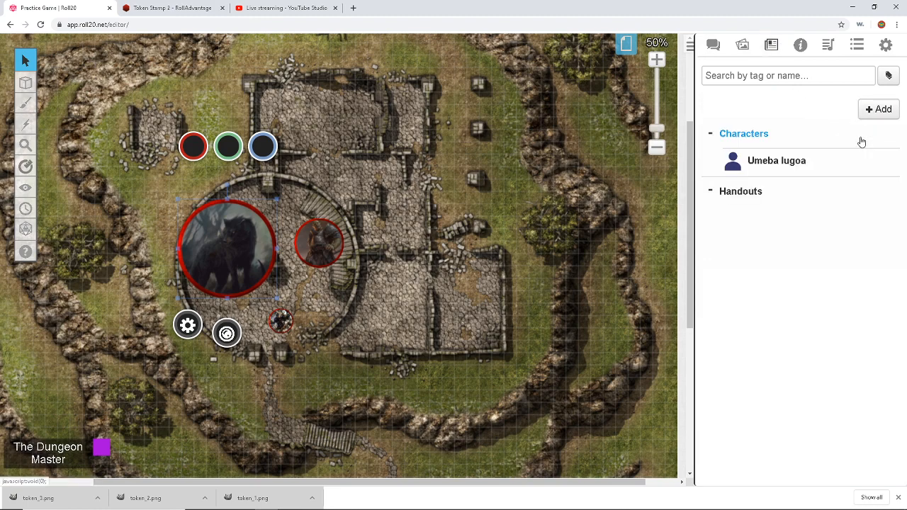
pyautogui.click(784, 160)
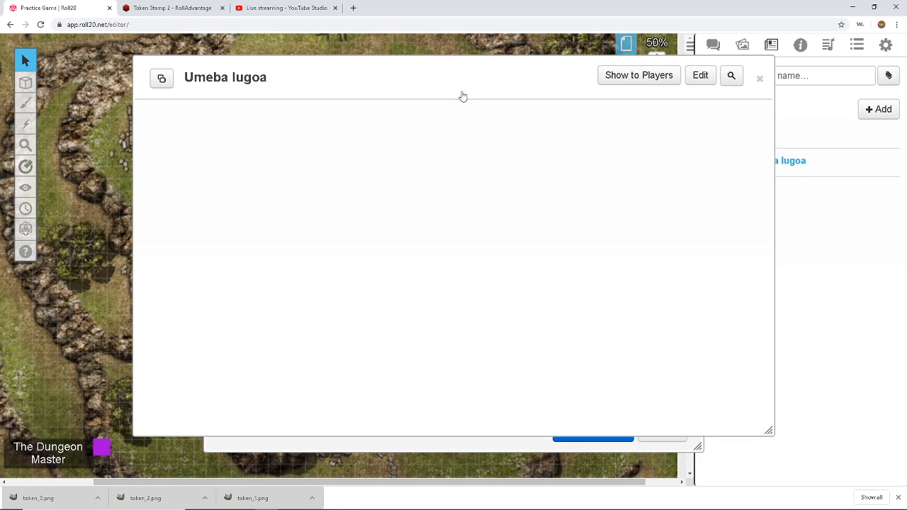
pyautogui.moveTo(468, 82); pyautogui.dragTo(351, 76)
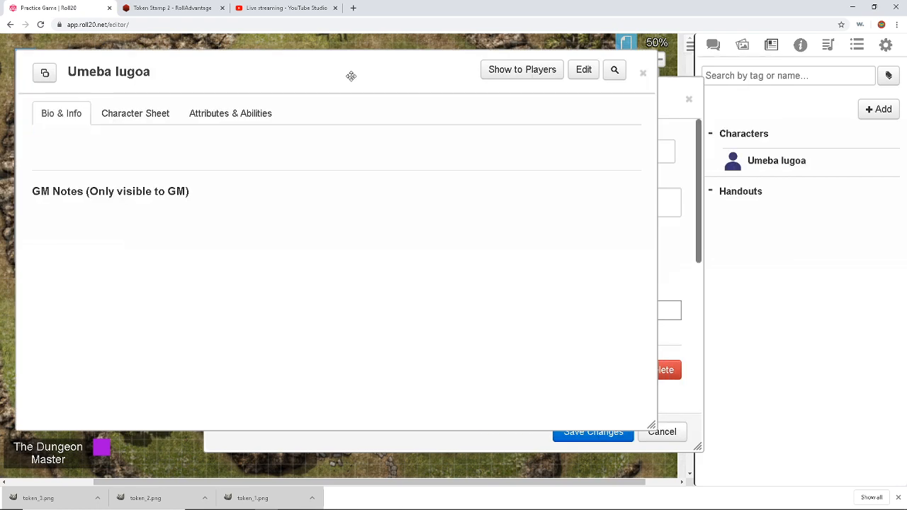
# Step: Switch the character's D&D 5E sheet to the NPC layout and close its edit window
pyautogui.click(127, 116)
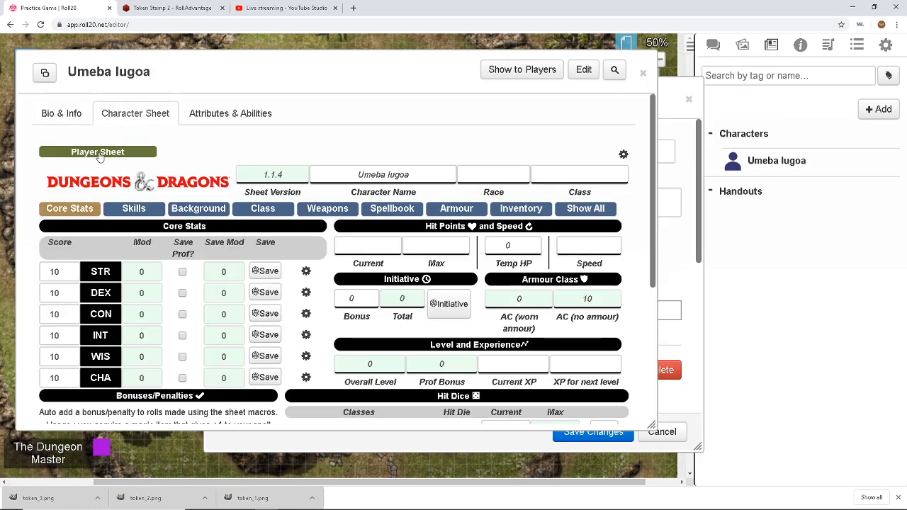
pyautogui.click(99, 153)
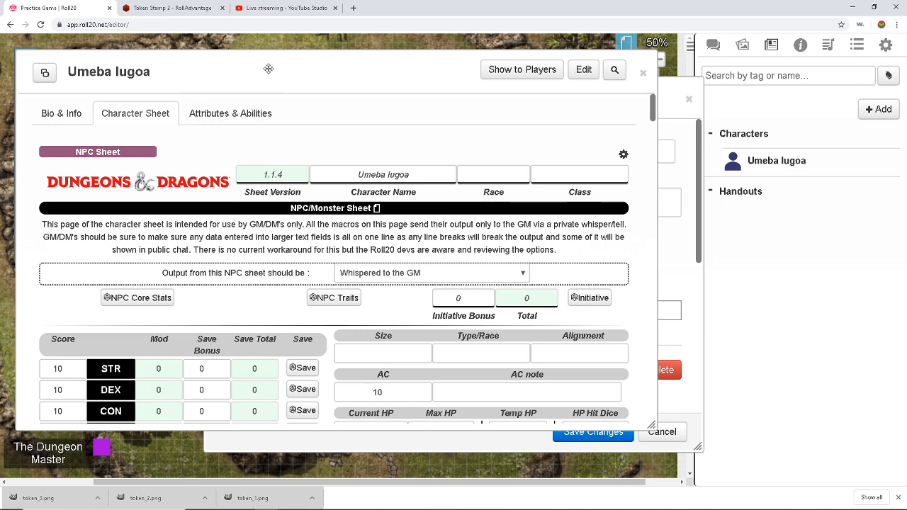
pyautogui.moveTo(270, 69); pyautogui.dragTo(261, 65)
pyautogui.click(670, 102)
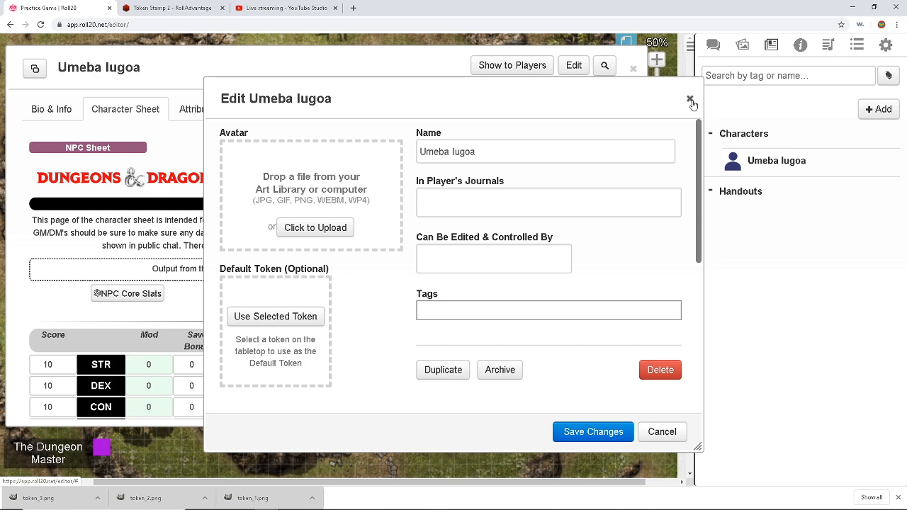
pyautogui.click(692, 101)
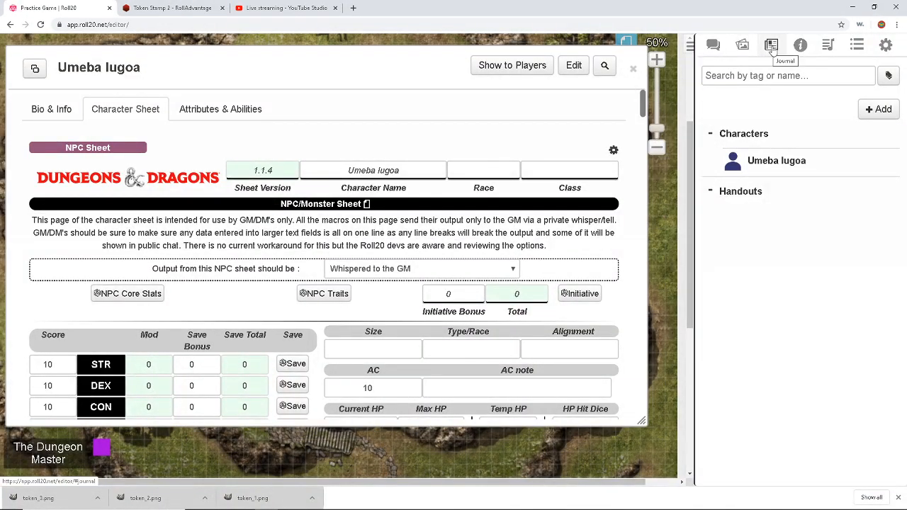
pyautogui.click(800, 46)
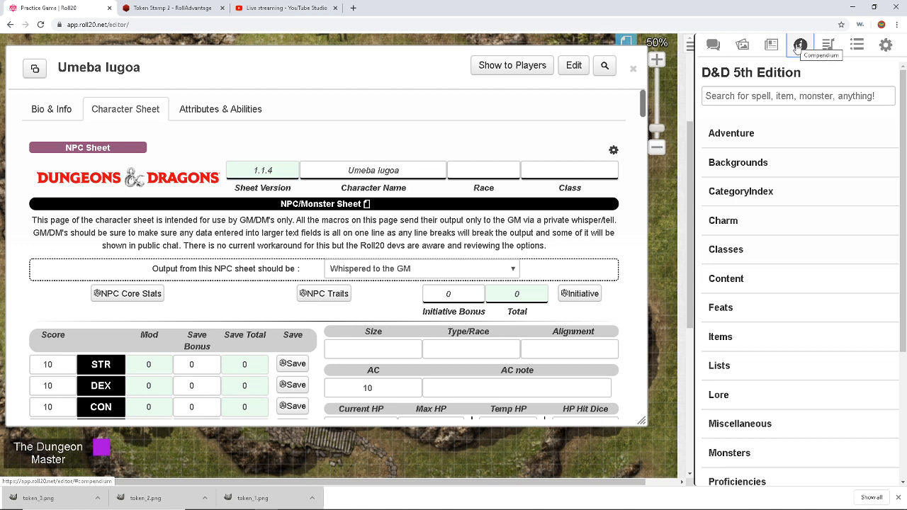
# Step: Drop the compendium's Wolf entry onto the character, giving AC 13, 11 HP and Bite, then close it
pyautogui.click(783, 103)
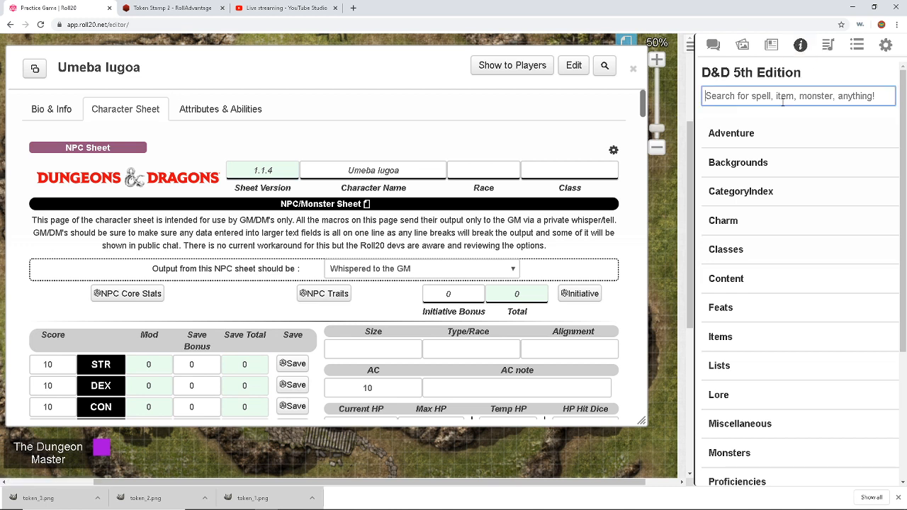
pyautogui.write('Wolf')
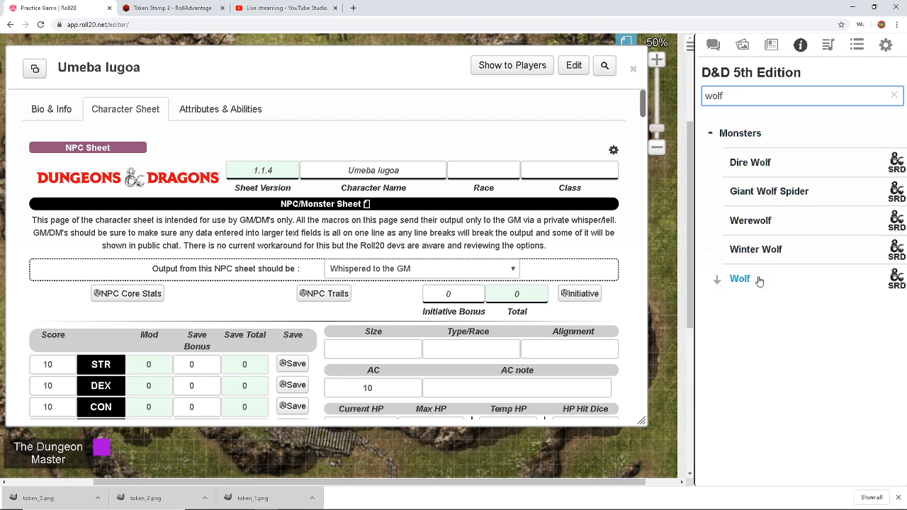
pyautogui.moveTo(758, 281); pyautogui.dragTo(439, 286)
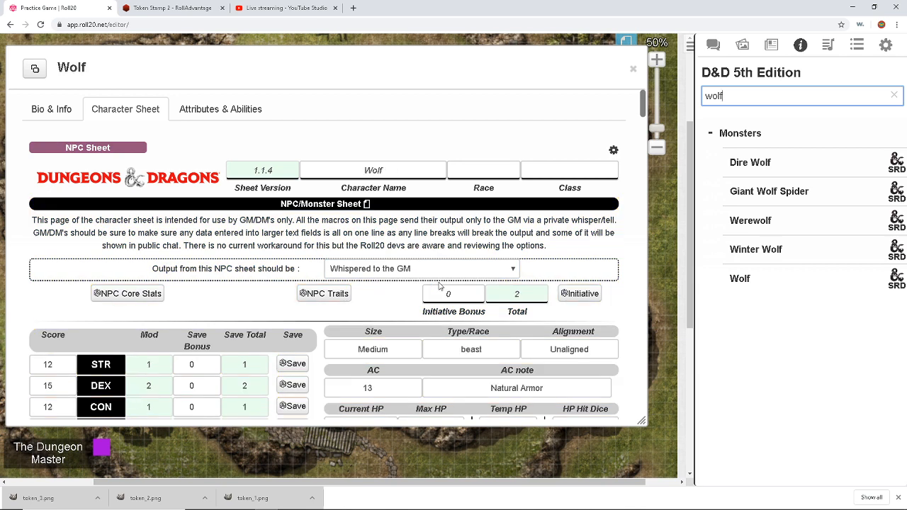
pyautogui.scroll(-4, 390, 265)
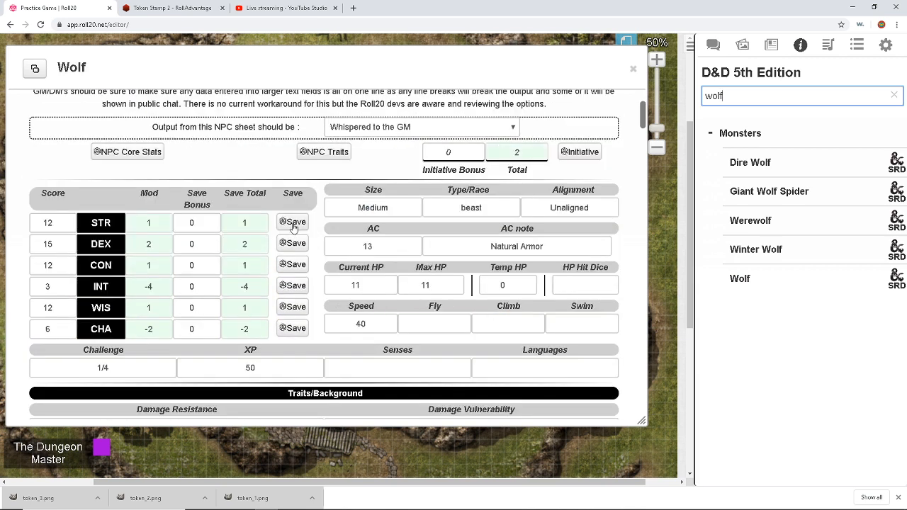
pyautogui.scroll(3, 290, 222)
pyautogui.scroll(-3, 160, 166)
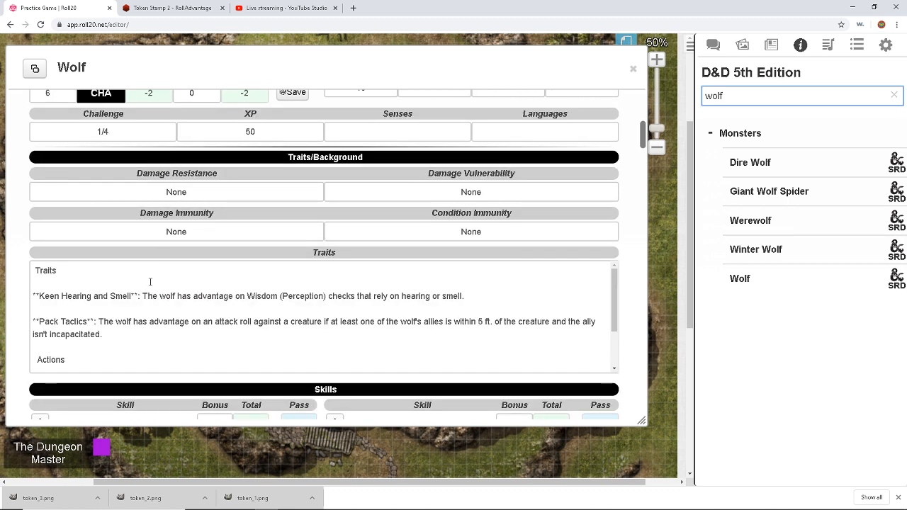
pyautogui.scroll(-2, 144, 284)
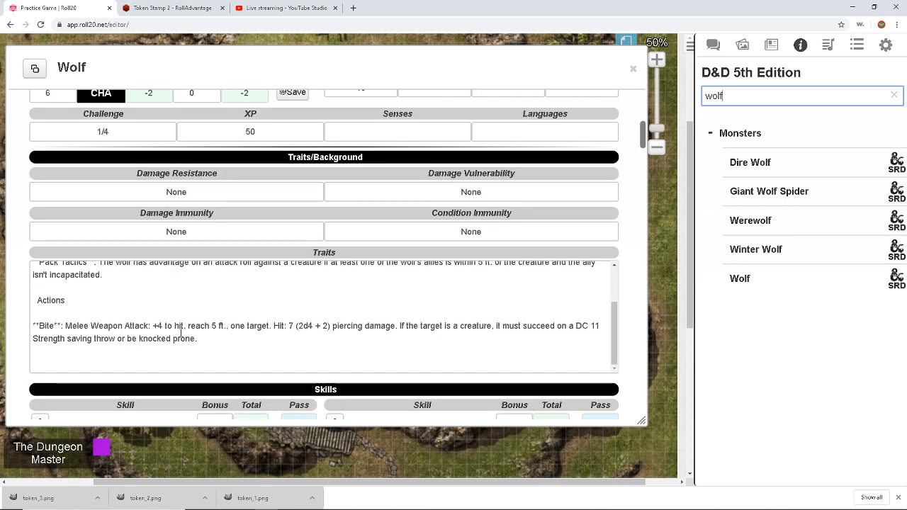
pyautogui.scroll(-2, 259, 312)
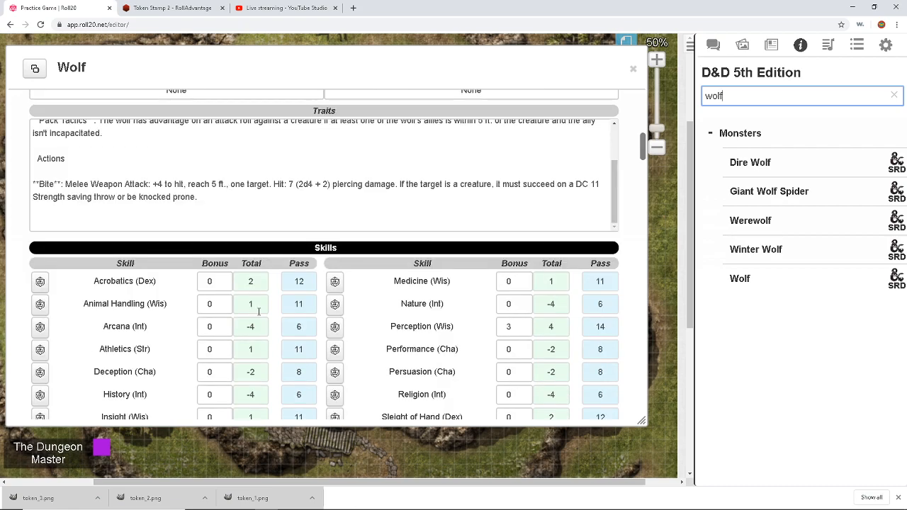
pyautogui.scroll(3, 259, 311)
pyautogui.scroll(-8, 258, 312)
pyautogui.scroll(12, 258, 312)
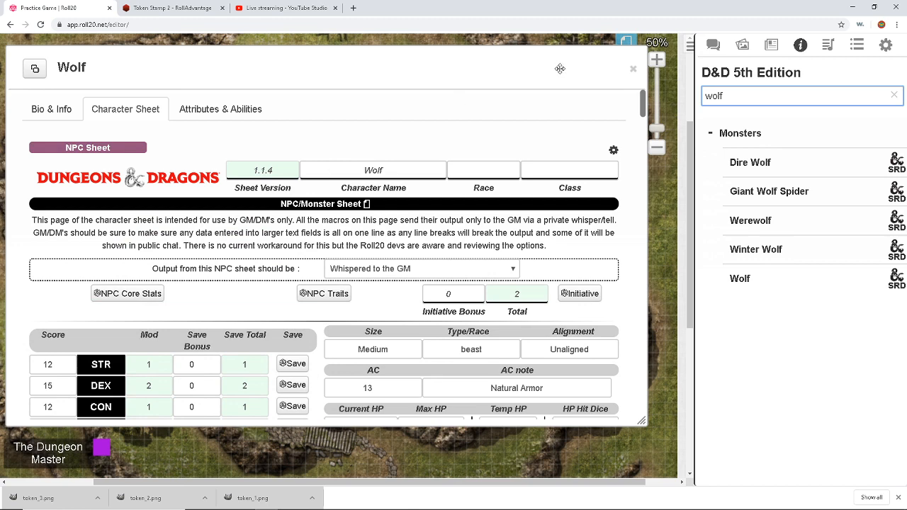
pyautogui.click(634, 70)
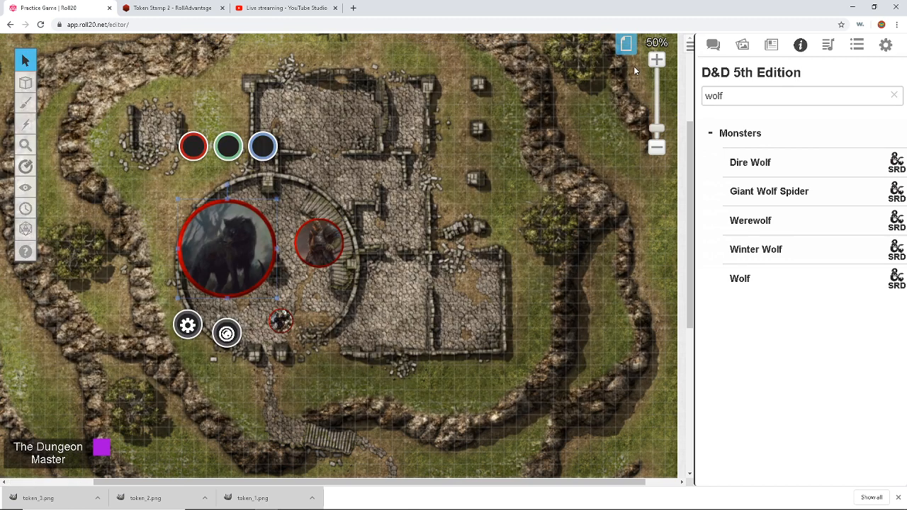
# Step: Shrink the wolf token from 280 to 140×140 pixels
pyautogui.rightClick(228, 229)
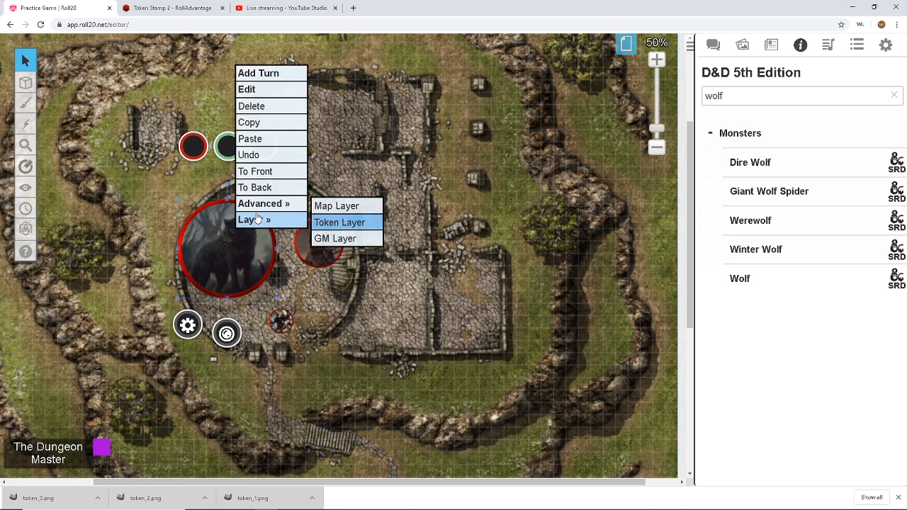
pyautogui.moveTo(263, 211)
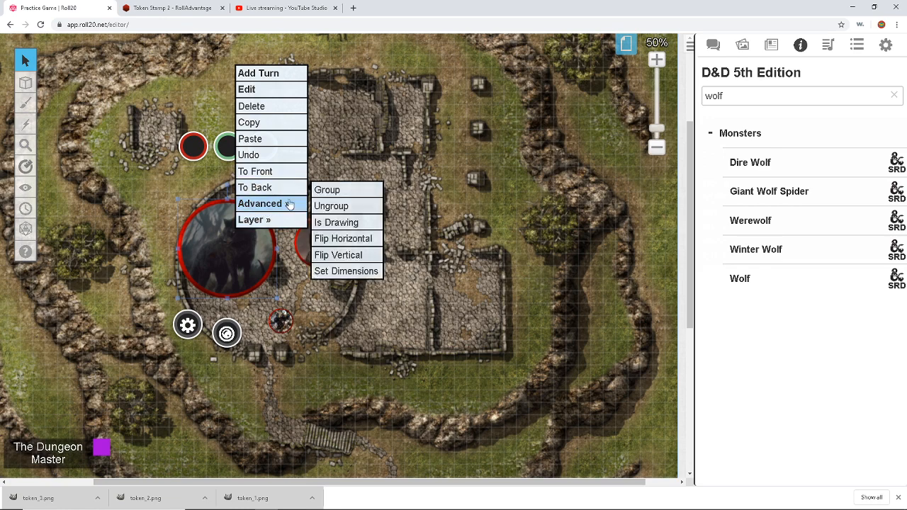
pyautogui.moveTo(294, 220)
pyautogui.click(346, 271)
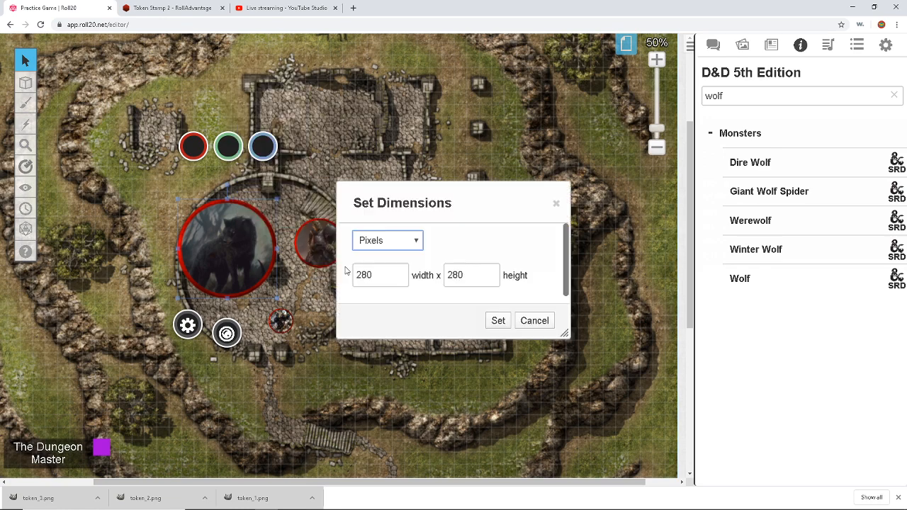
pyautogui.doubleClick(380, 276)
pyautogui.write('140')
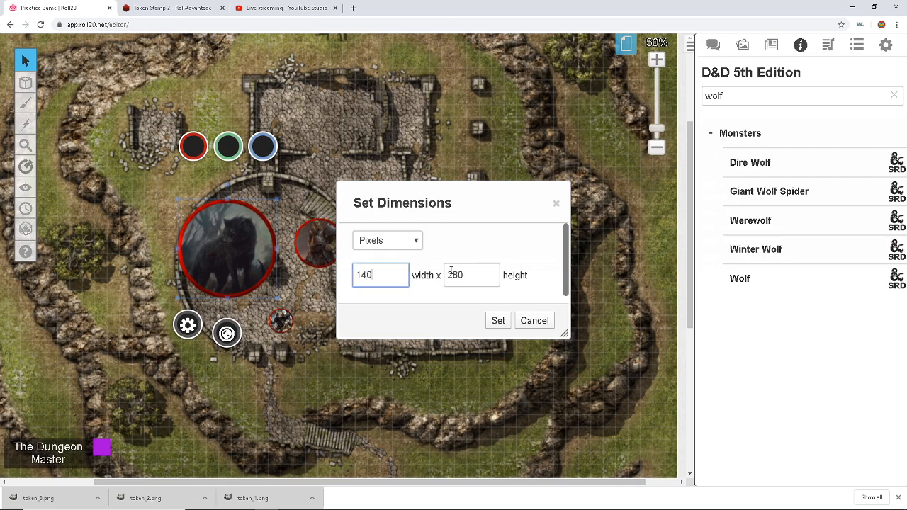
pyautogui.doubleClick(459, 277)
pyautogui.write('140')
pyautogui.click(497, 321)
pyautogui.doubleClick(222, 255)
# Step: Link the token to the Wolf character and turn on its nameplate
pyautogui.click(280, 169)
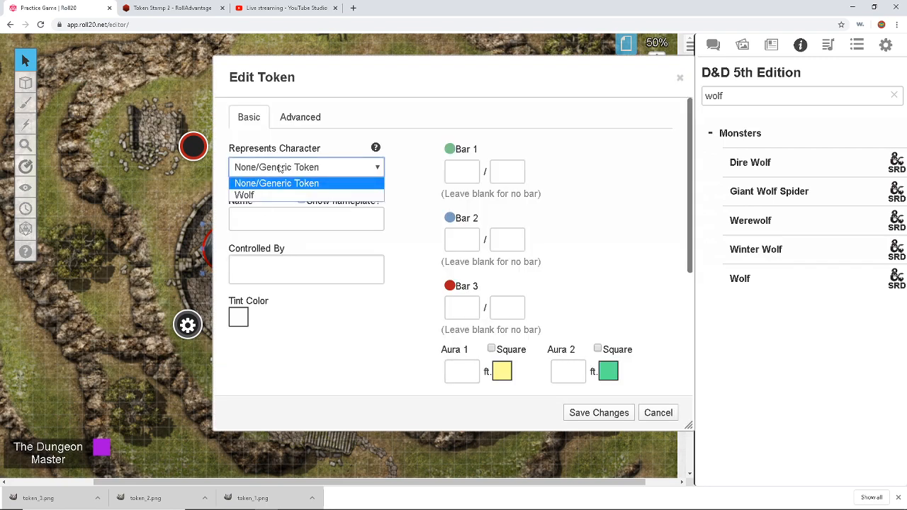
pyautogui.click(280, 196)
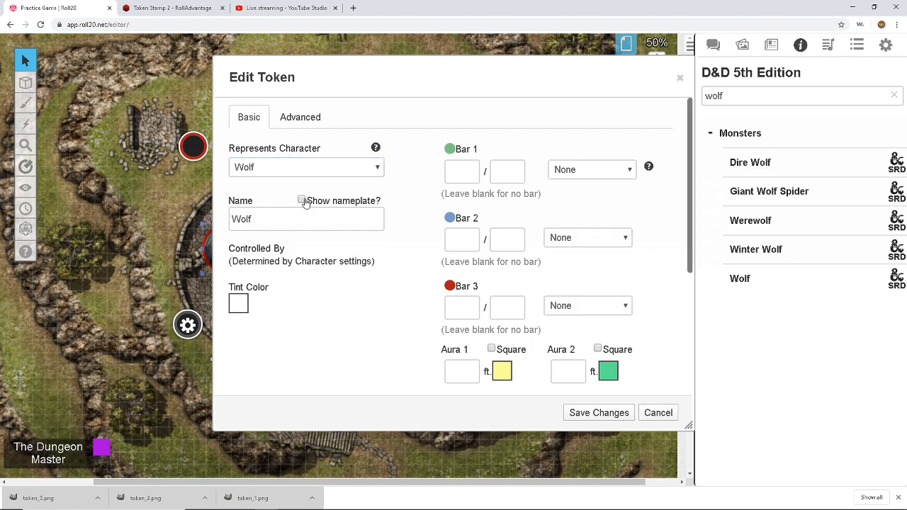
pyautogui.click(302, 201)
pyautogui.moveTo(355, 73); pyautogui.dragTo(234, 51)
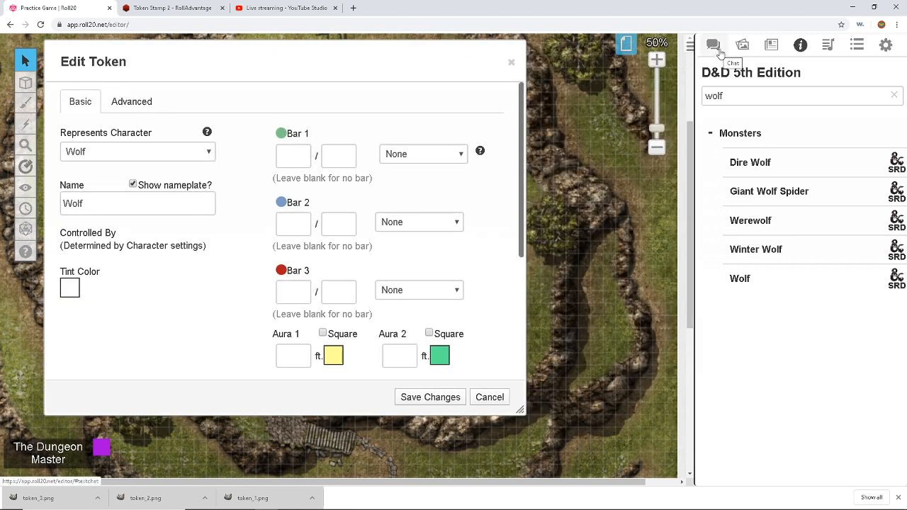
# Step: Open the Wolf character sheet from the journal beside the token settings
pyautogui.click(770, 46)
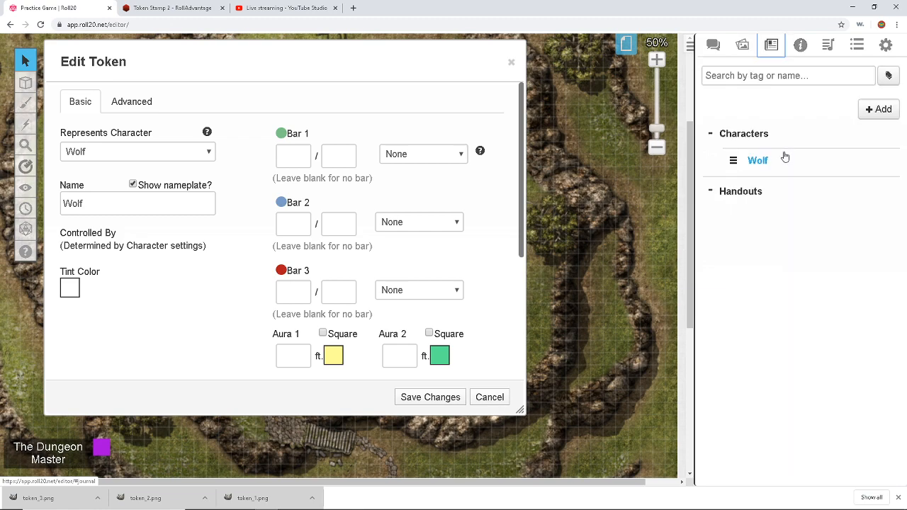
pyautogui.click(771, 167)
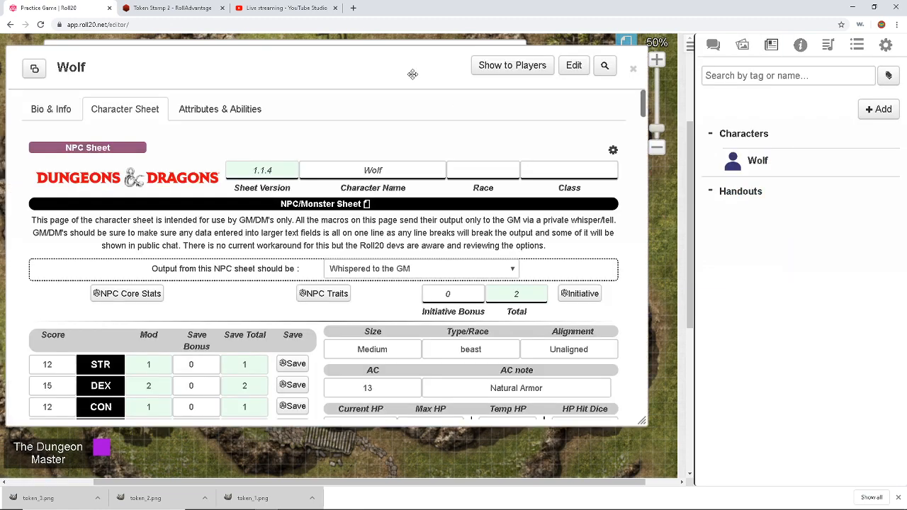
pyautogui.moveTo(411, 73); pyautogui.dragTo(592, 112)
pyautogui.scroll(-2, 597, 245)
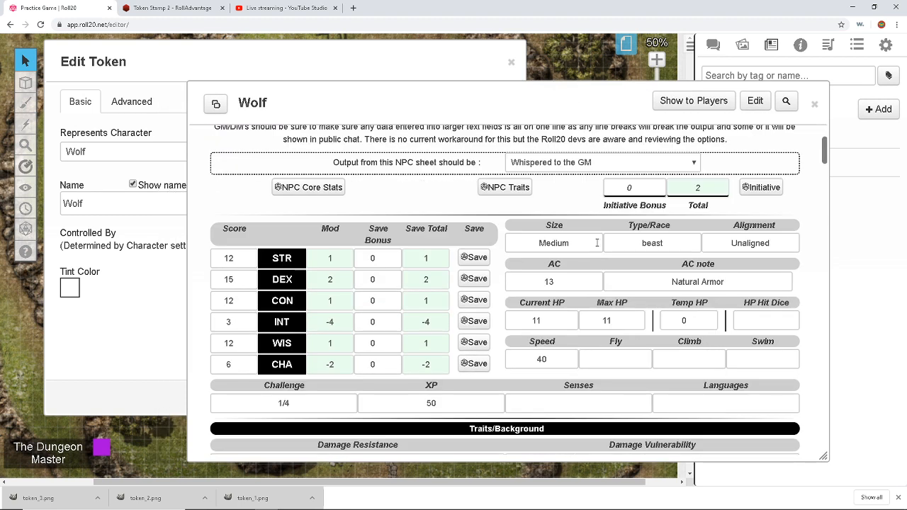
pyautogui.click(331, 62)
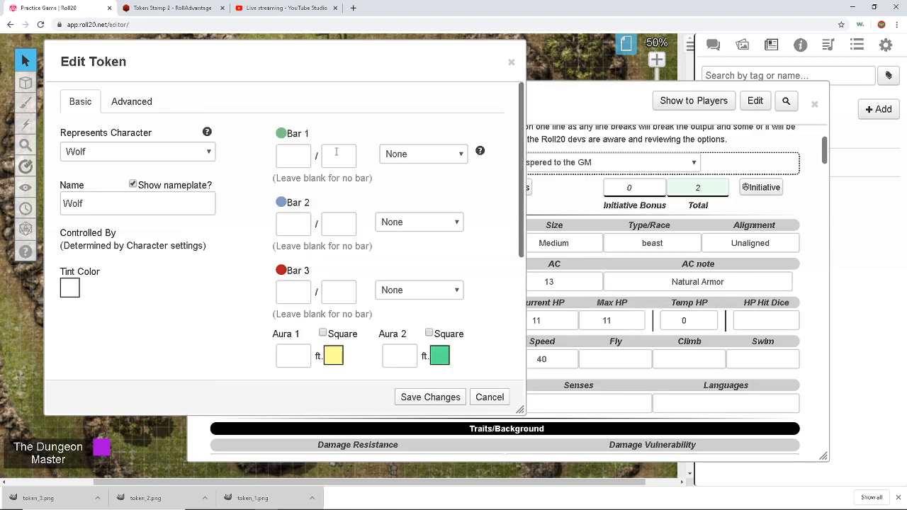
# Step: Set Bar 1 to 11/11, leaving it unlinked to any attribute
pyautogui.click(292, 155)
pyautogui.write('11')
pyautogui.click(354, 155)
pyautogui.write('11')
pyautogui.click(434, 156)
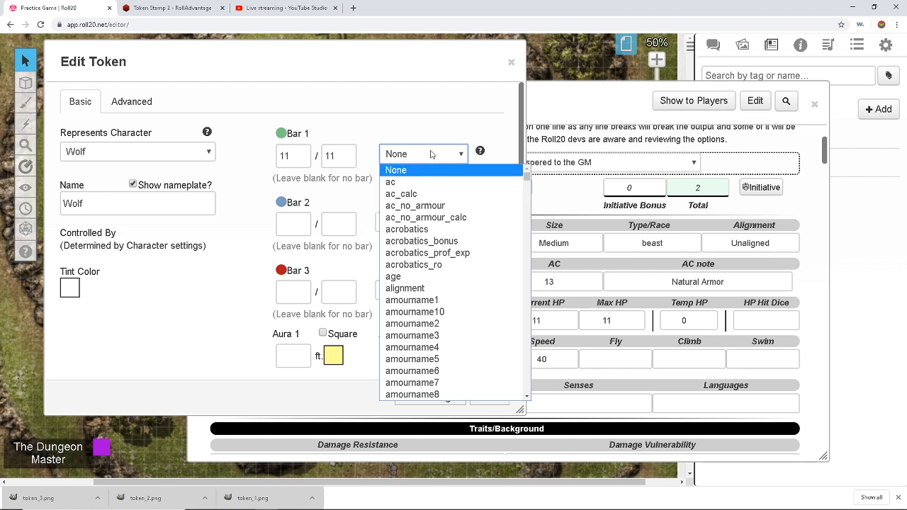
pyautogui.click(421, 114)
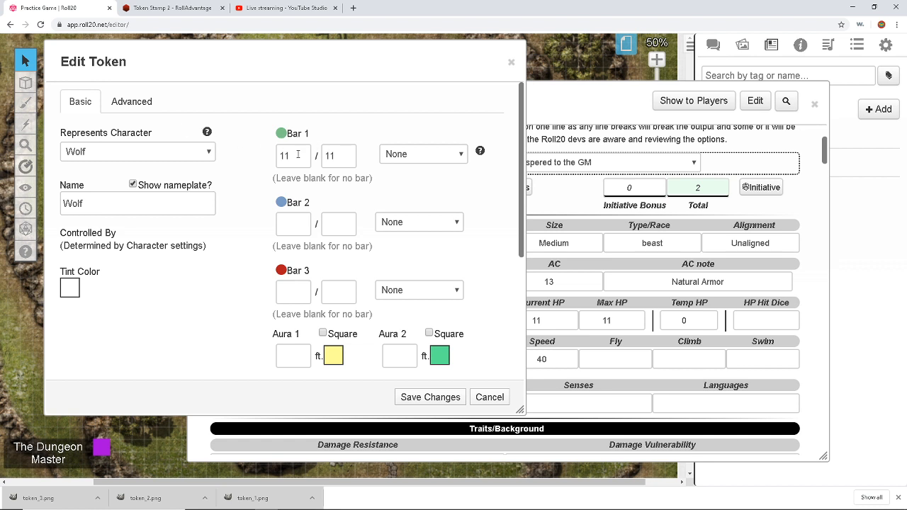
# Step: Let players see the token's name in the advanced settings and save the token
pyautogui.click(132, 105)
pyautogui.click(103, 153)
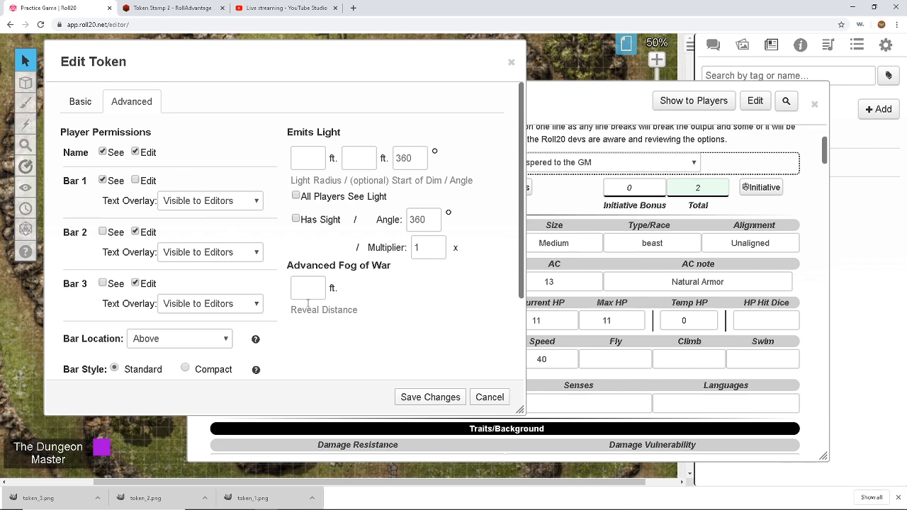
pyautogui.click(430, 397)
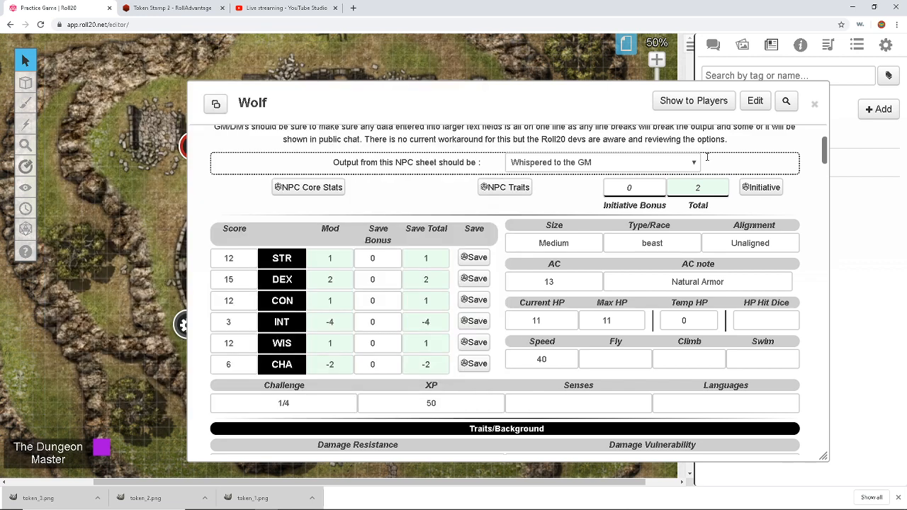
# Step: Make the wolf token the Wolf's default token and token_1.png its avatar
pyautogui.click(755, 101)
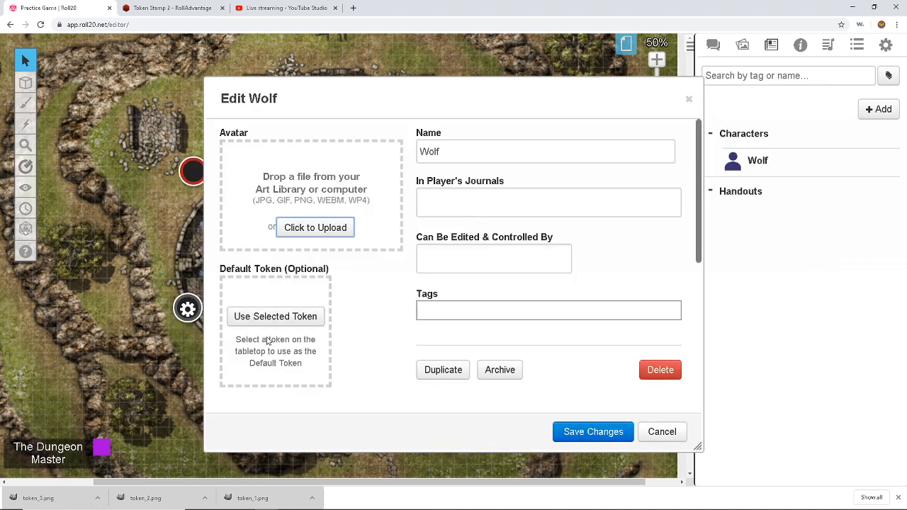
pyautogui.click(270, 319)
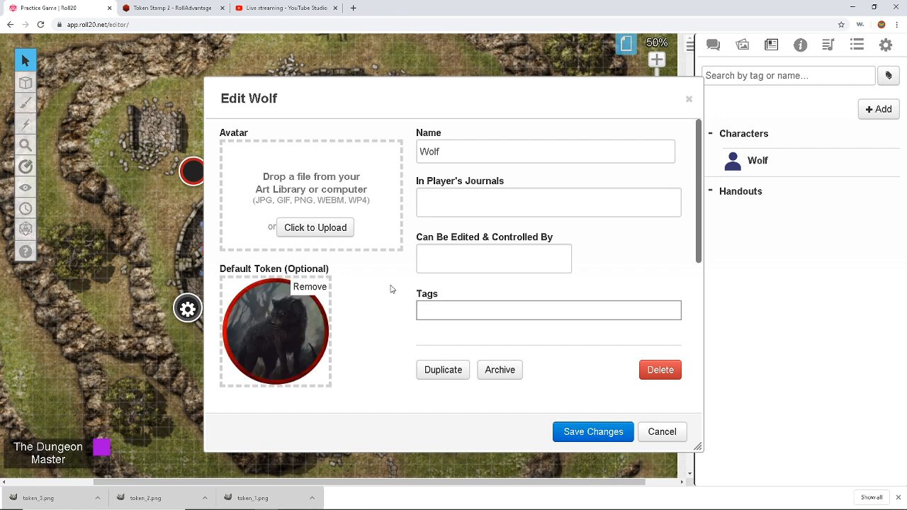
pyautogui.click(750, 47)
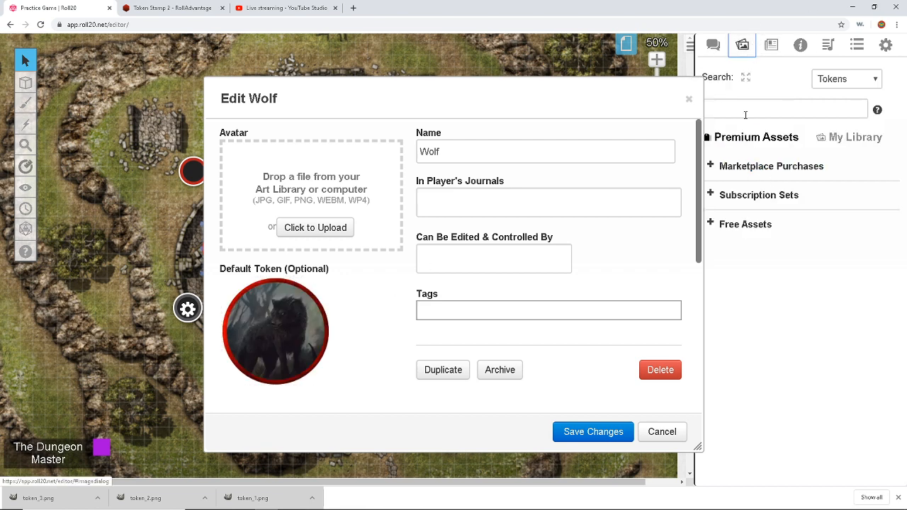
pyautogui.moveTo(546, 89); pyautogui.dragTo(482, 63)
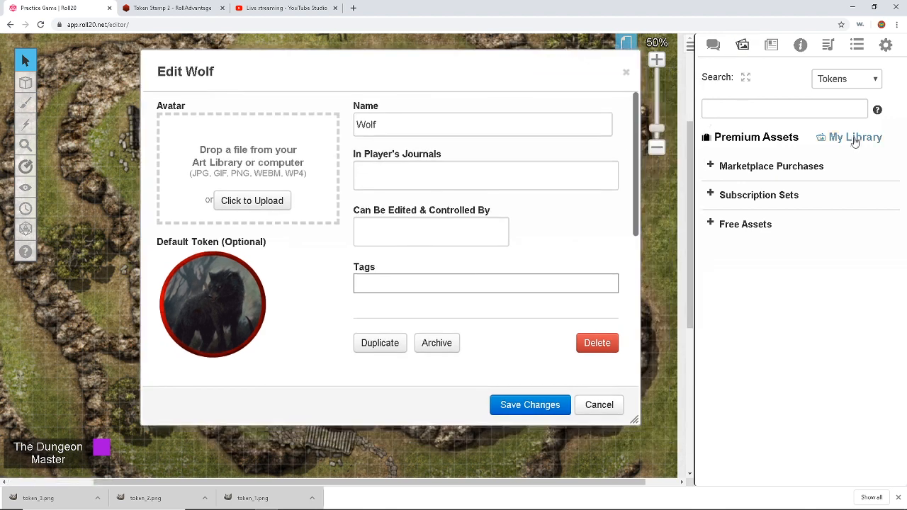
pyautogui.click(854, 138)
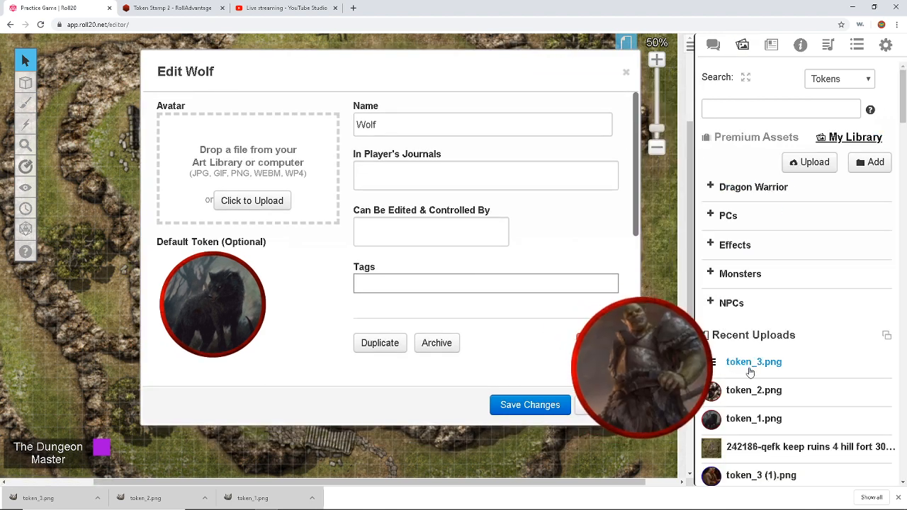
pyautogui.moveTo(752, 419); pyautogui.dragTo(240, 145)
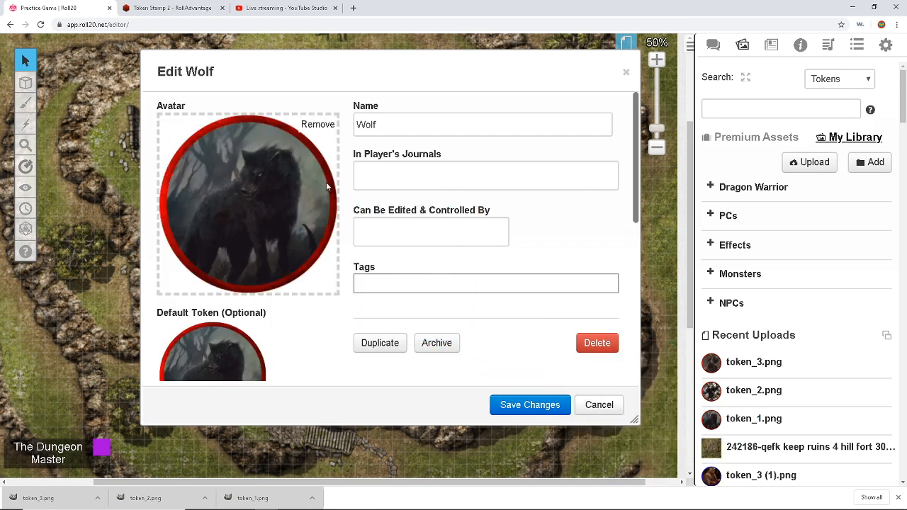
# Step: Set Controlled By and In Player's Journals to The Dungeon Master, then save
pyautogui.click(425, 233)
pyautogui.click(423, 276)
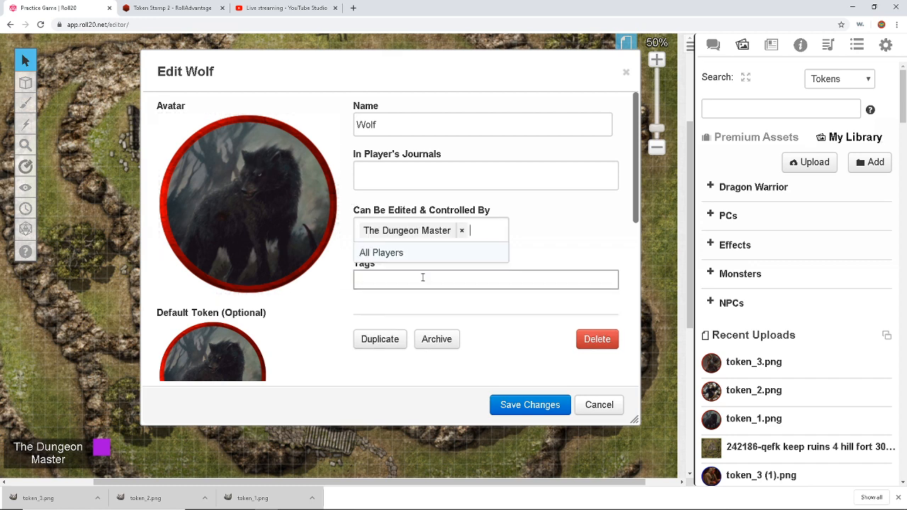
pyautogui.click(428, 179)
pyautogui.click(428, 220)
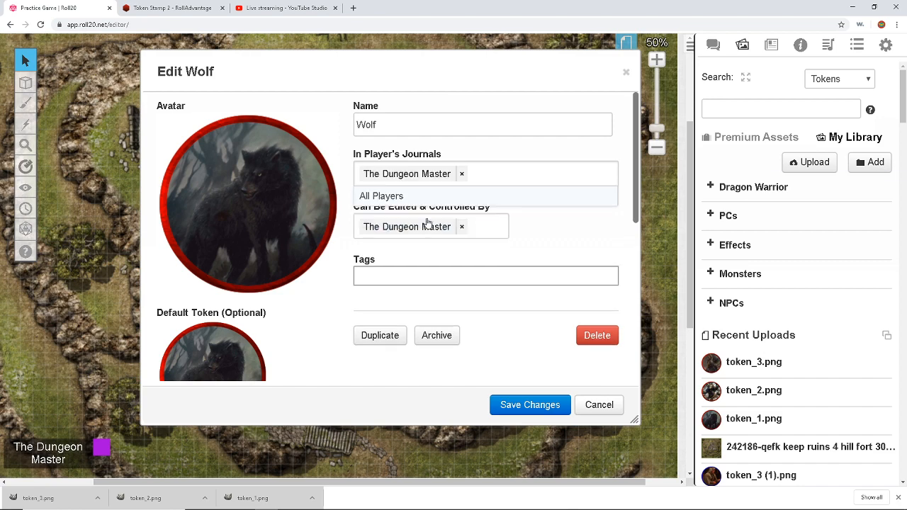
pyautogui.click(527, 411)
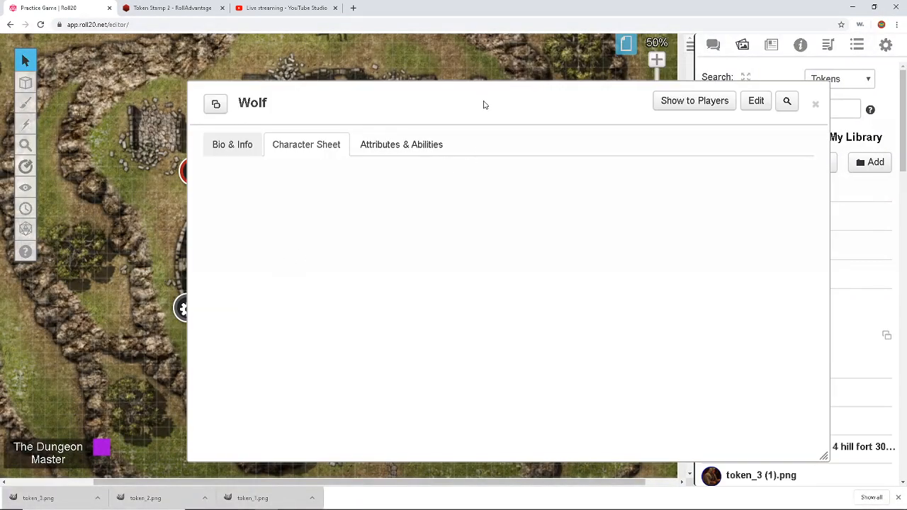
# Step: Bring up the text chat alongside the Wolf sheet
pyautogui.moveTo(490, 99); pyautogui.dragTo(328, 80)
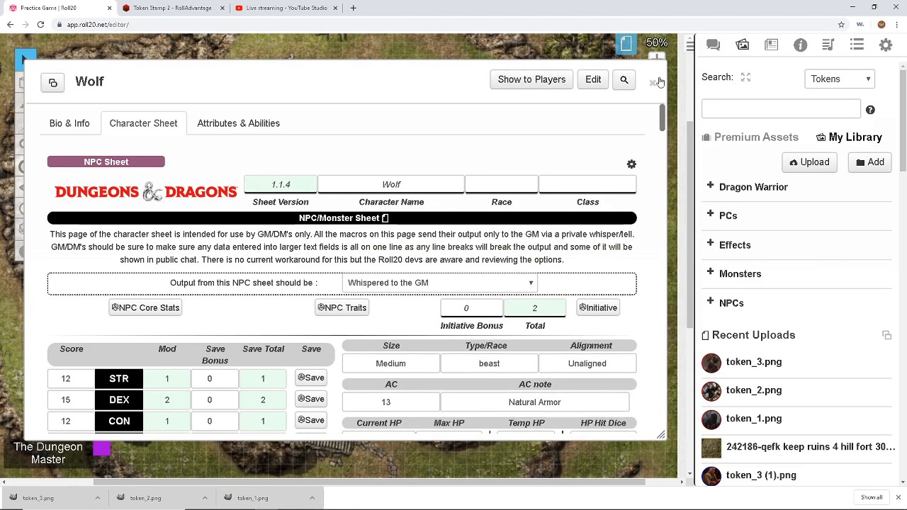
pyautogui.scroll(-2, 431, 259)
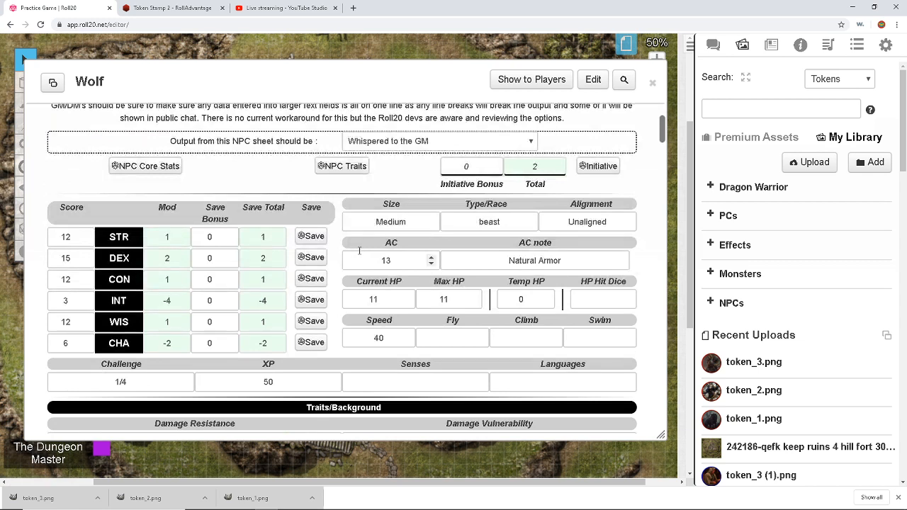
pyautogui.click(713, 44)
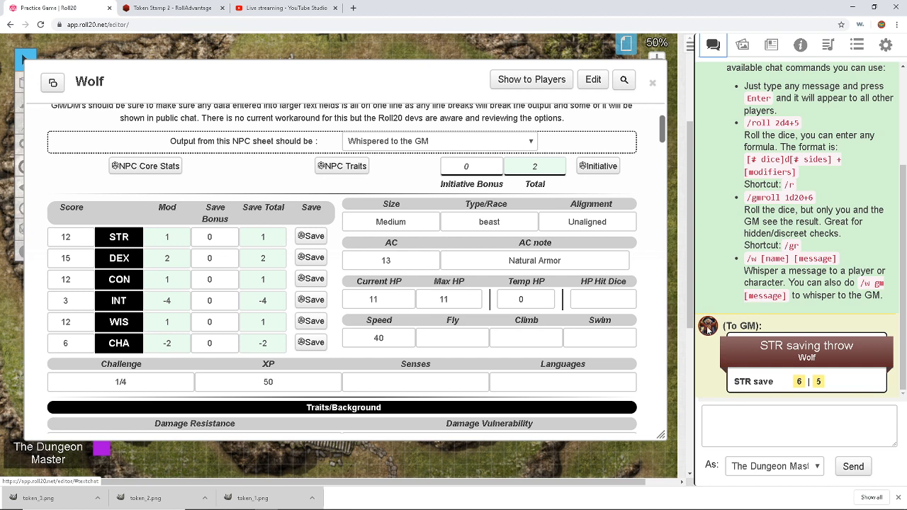
pyautogui.scroll(2, 408, 197)
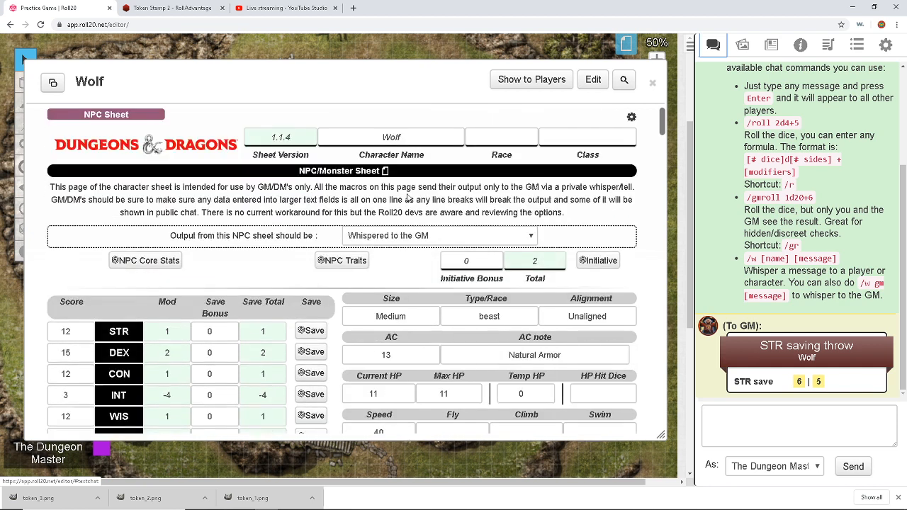
# Step: Make the Wolf sheet's rolls Public for all to see and roll its INT saving throw
pyautogui.click(410, 236)
pyautogui.click(407, 262)
pyautogui.scroll(-2, 286, 254)
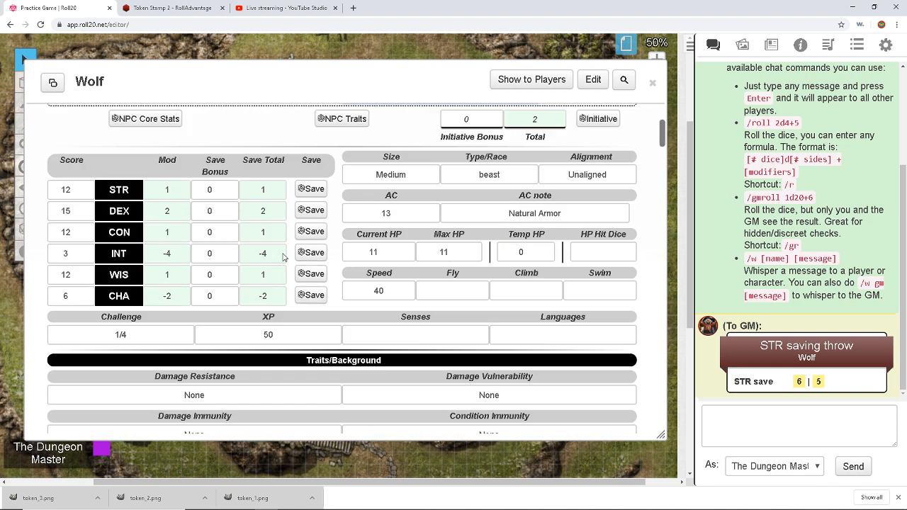
pyautogui.click(312, 253)
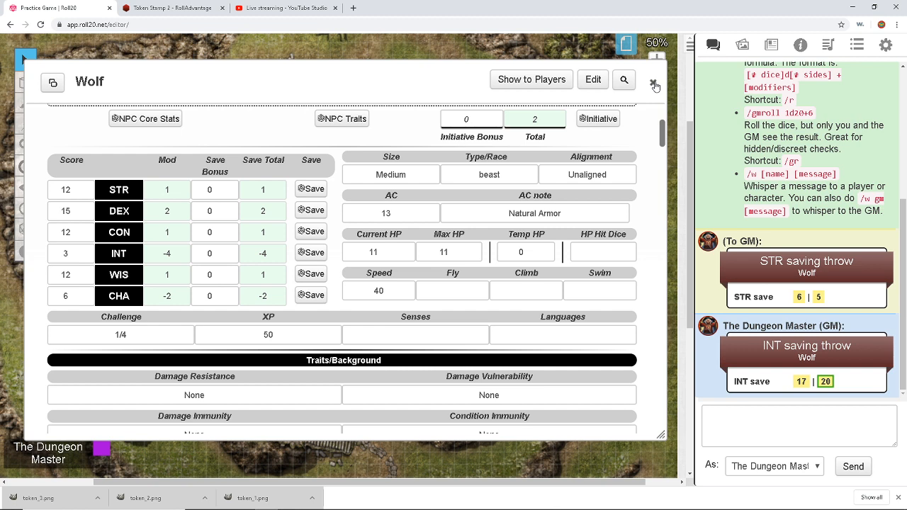
# Step: Close the Wolf character sheet to return to the keep-ruins map
pyautogui.click(653, 83)
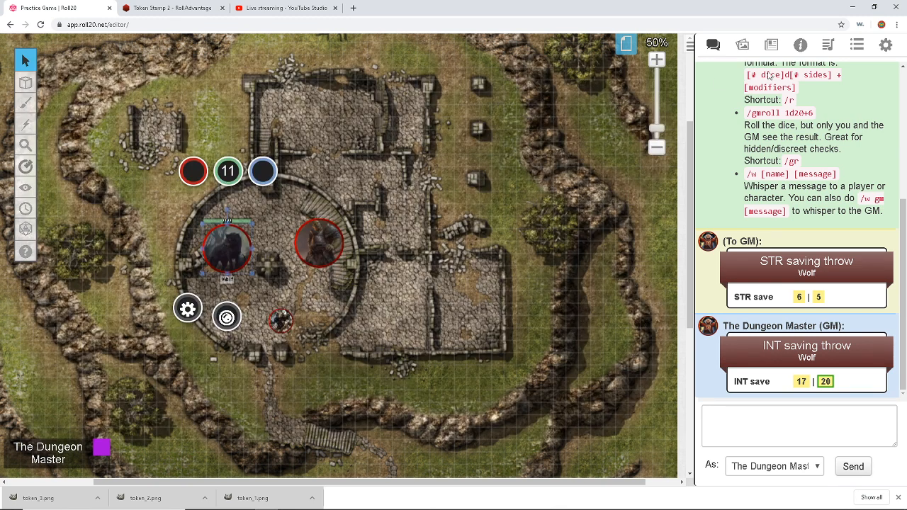
# Step: Create a new character in the Journal and switch its sheet to the NPC version
pyautogui.click(776, 51)
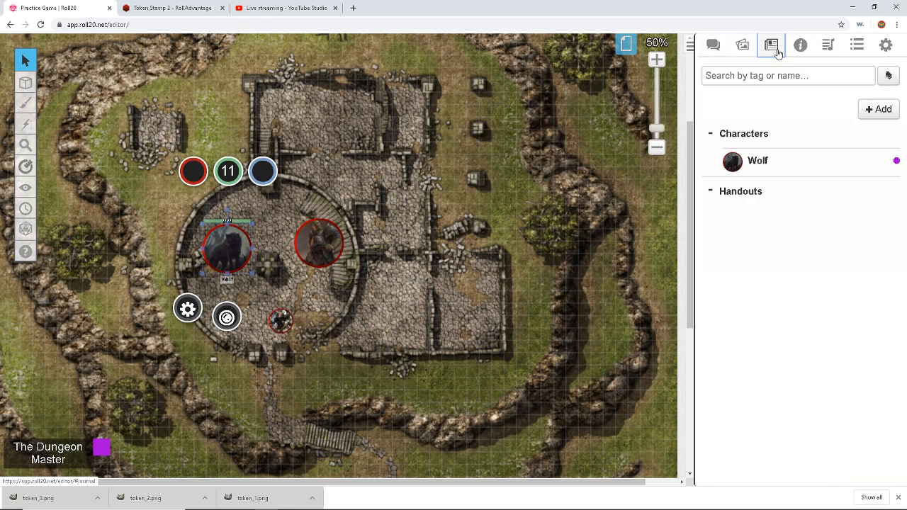
pyautogui.click(868, 112)
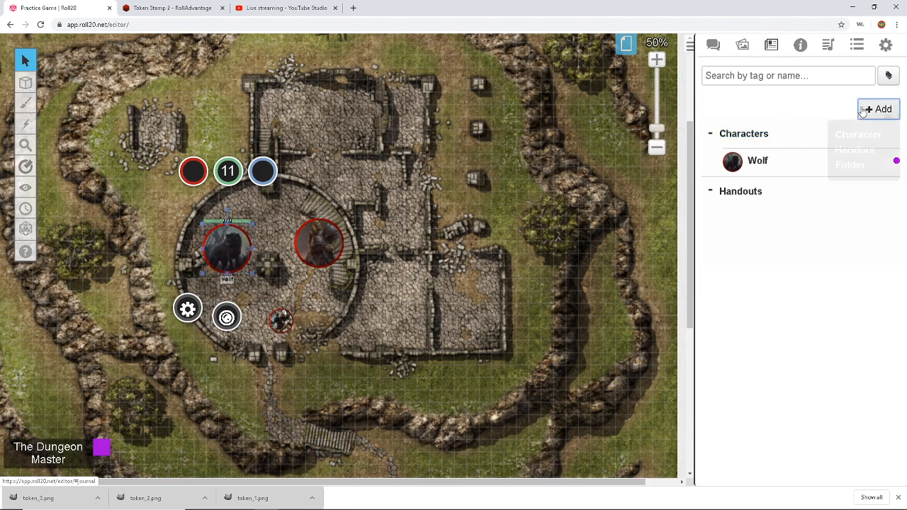
pyautogui.click(859, 134)
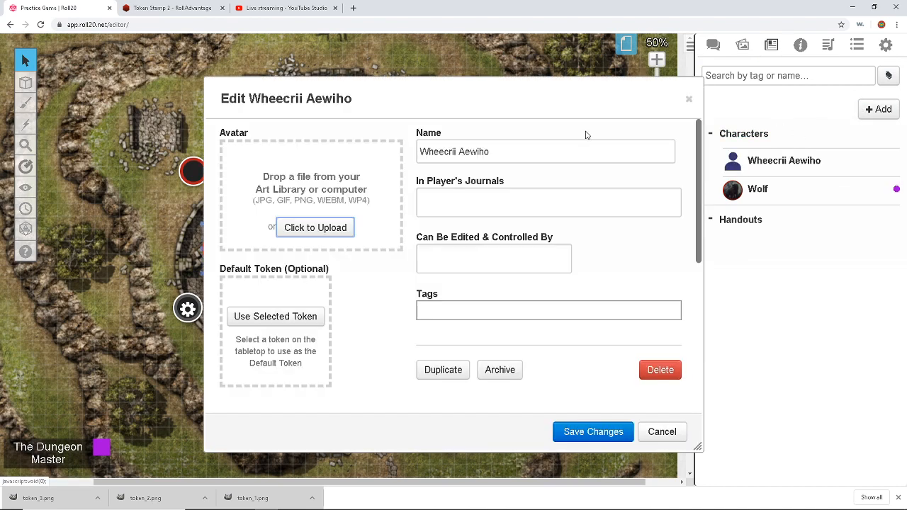
pyautogui.click(688, 101)
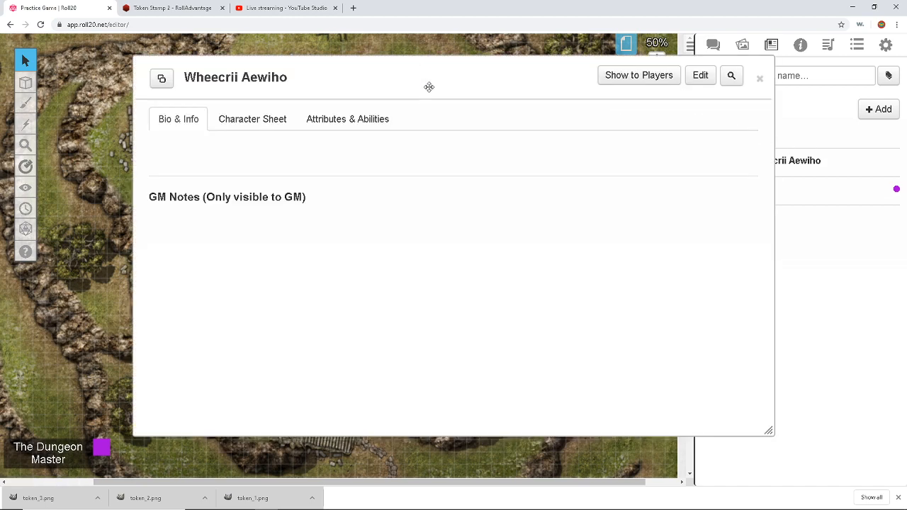
pyautogui.moveTo(430, 87); pyautogui.dragTo(295, 85)
pyautogui.click(121, 117)
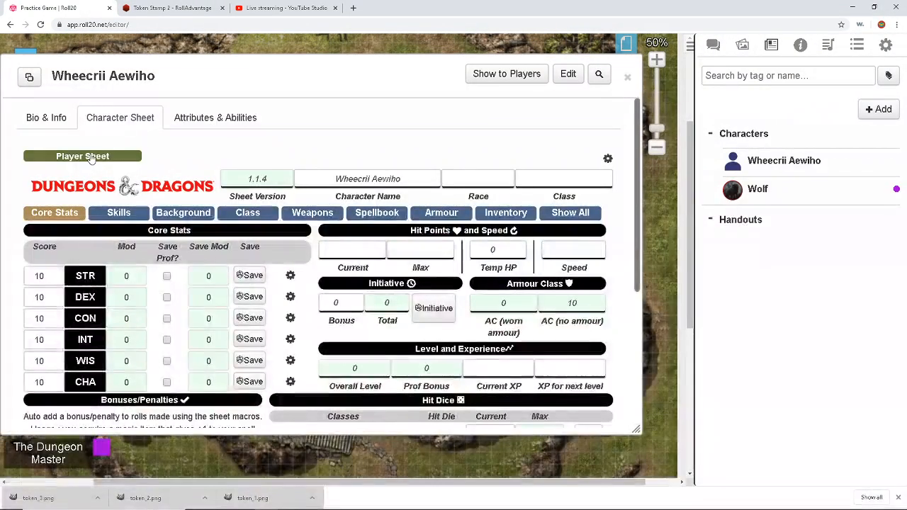
pyautogui.click(90, 156)
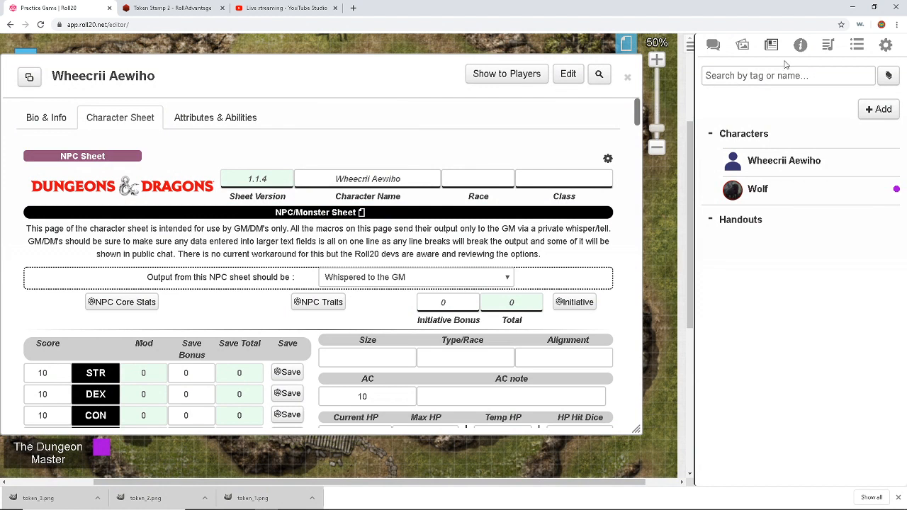
# Step: Search the compendium for 'gobl' and import the Goblin (AC 15, 7 HP) onto the sheet
pyautogui.click(800, 44)
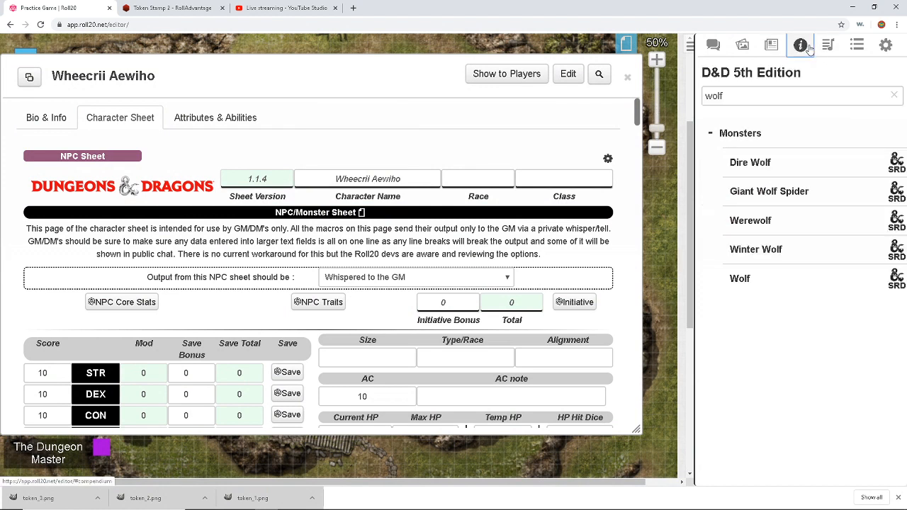
pyautogui.doubleClick(758, 100)
pyautogui.write('go')
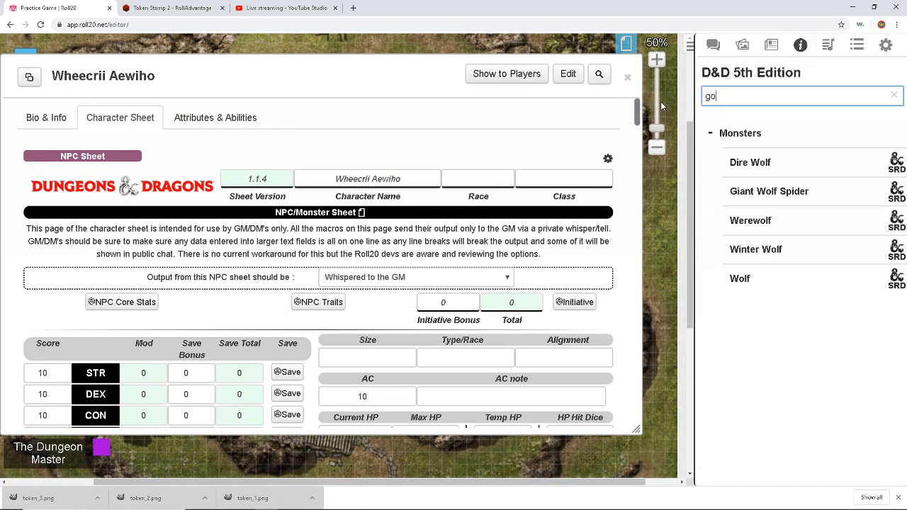
pyautogui.write('bl')
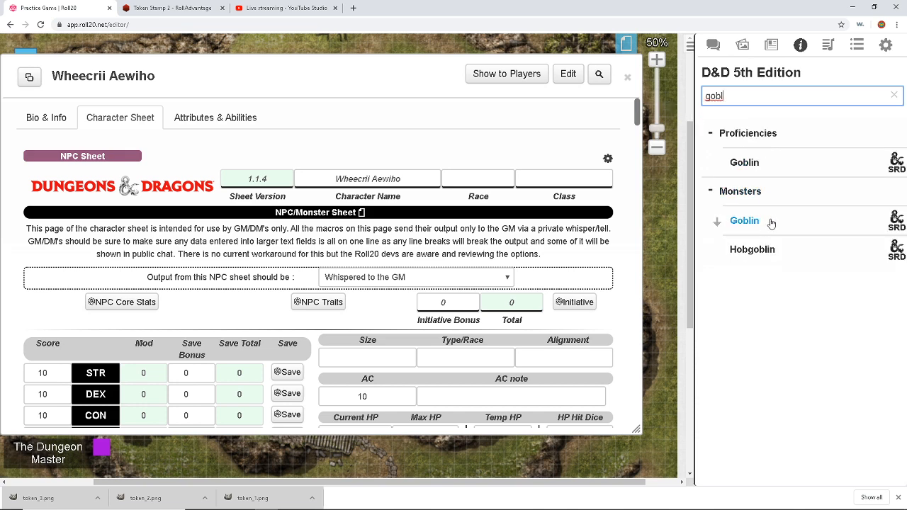
pyautogui.moveTo(772, 223); pyautogui.dragTo(424, 282)
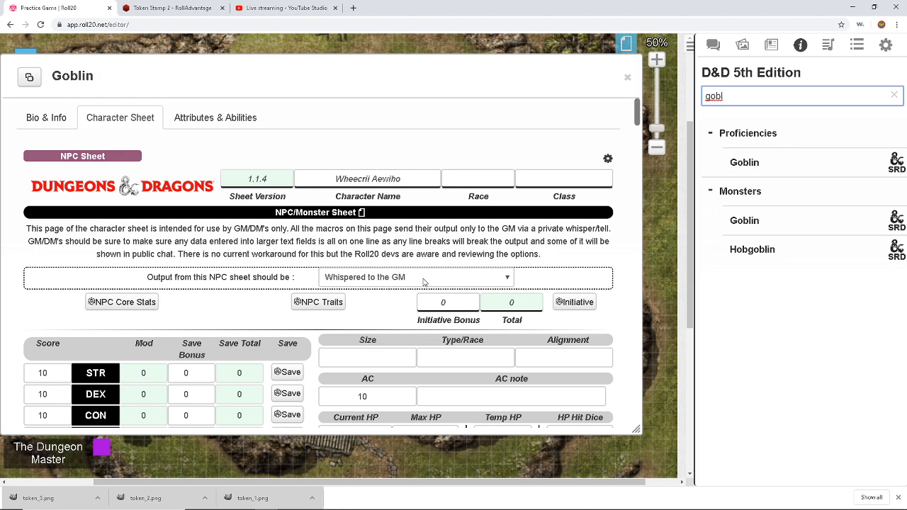
pyautogui.scroll(-3, 409, 197)
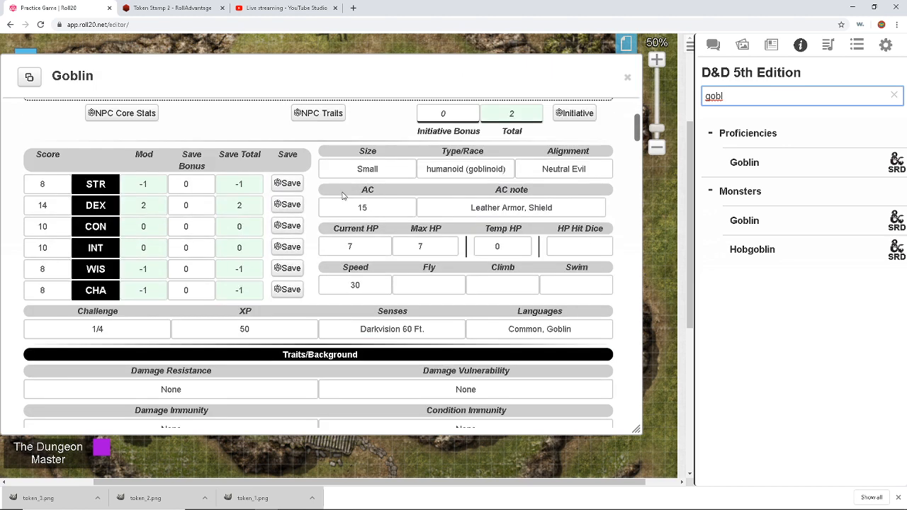
pyautogui.scroll(-3, 120, 186)
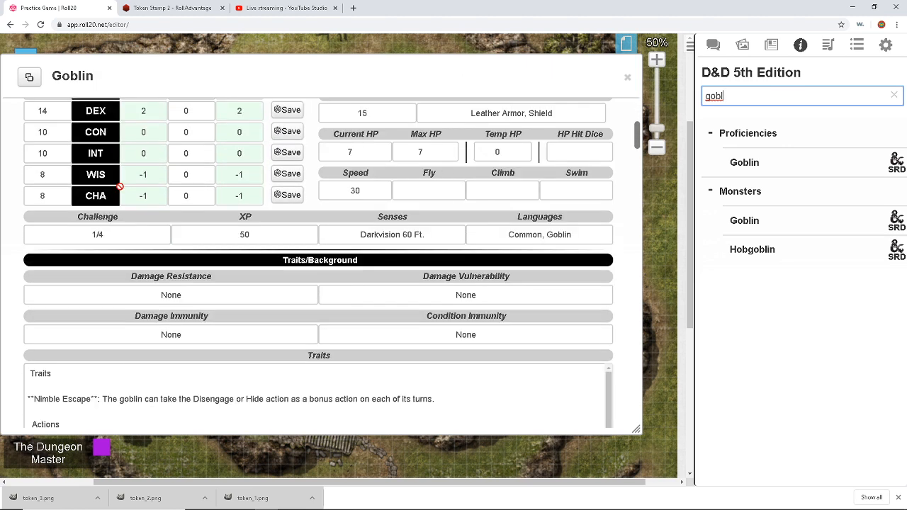
pyautogui.scroll(-3, 146, 284)
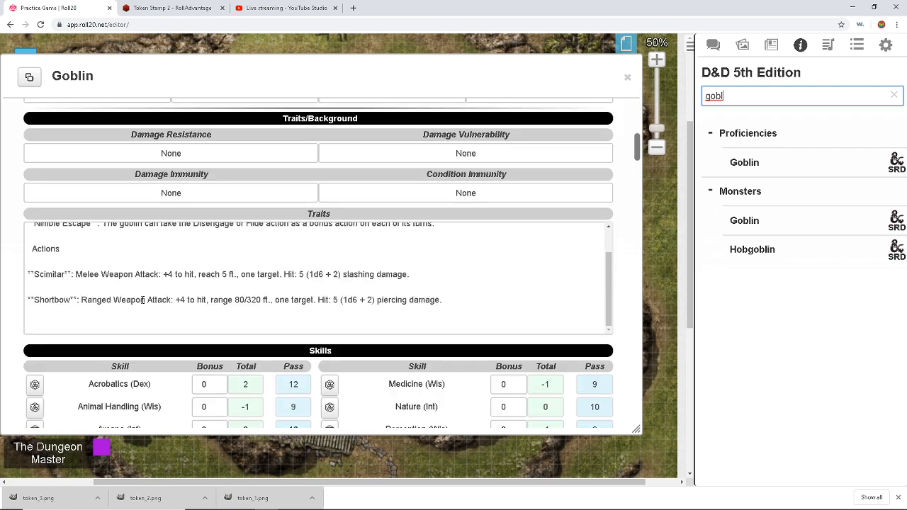
pyautogui.scroll(1, 142, 300)
pyautogui.scroll(-1, 142, 300)
pyautogui.scroll(3, 290, 279)
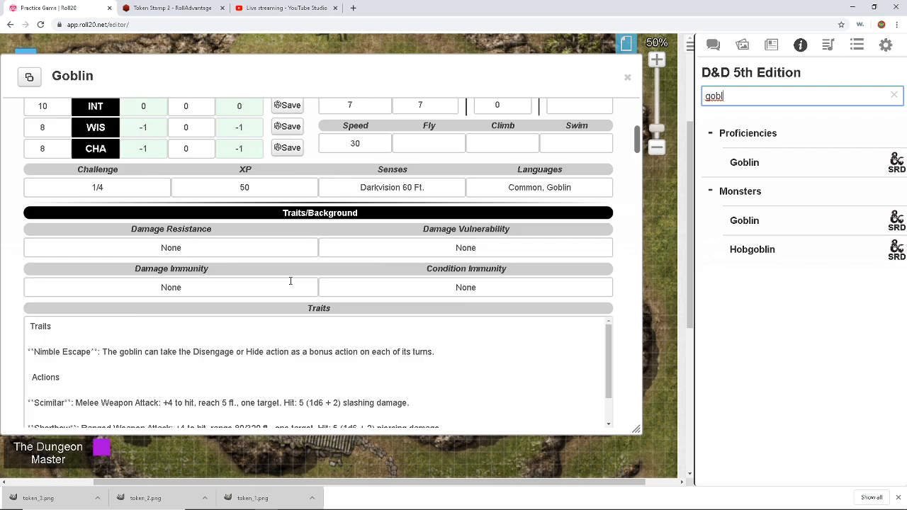
pyautogui.scroll(5, 296, 278)
pyautogui.scroll(1, 329, 171)
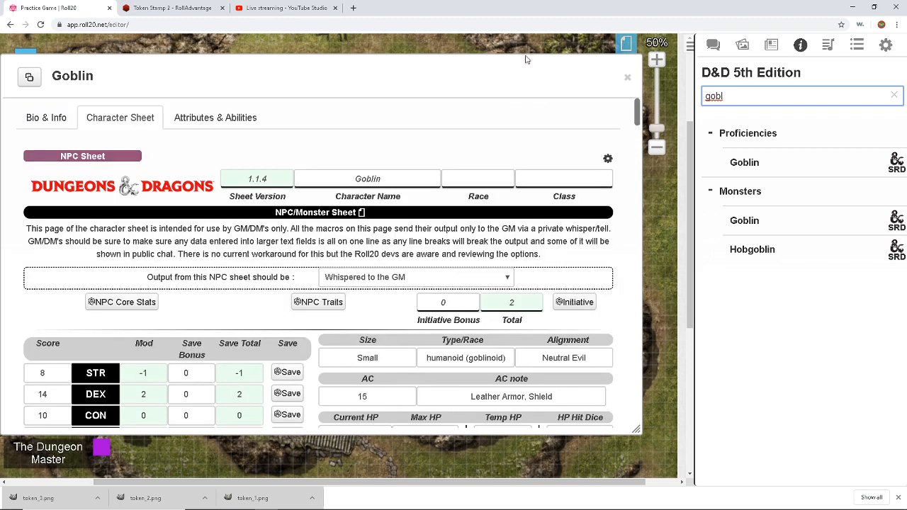
# Step: Link the small round-tower token to the Goblin character and show its nameplate
pyautogui.click(625, 76)
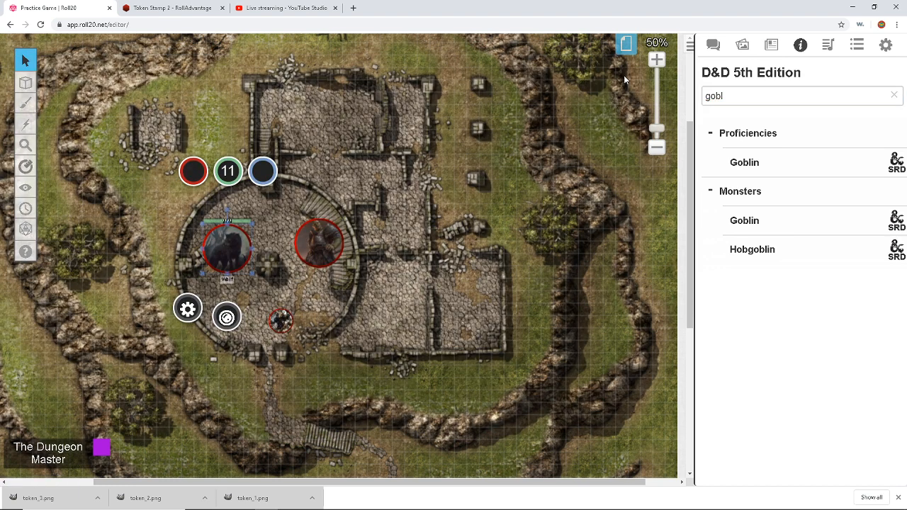
pyautogui.doubleClick(280, 323)
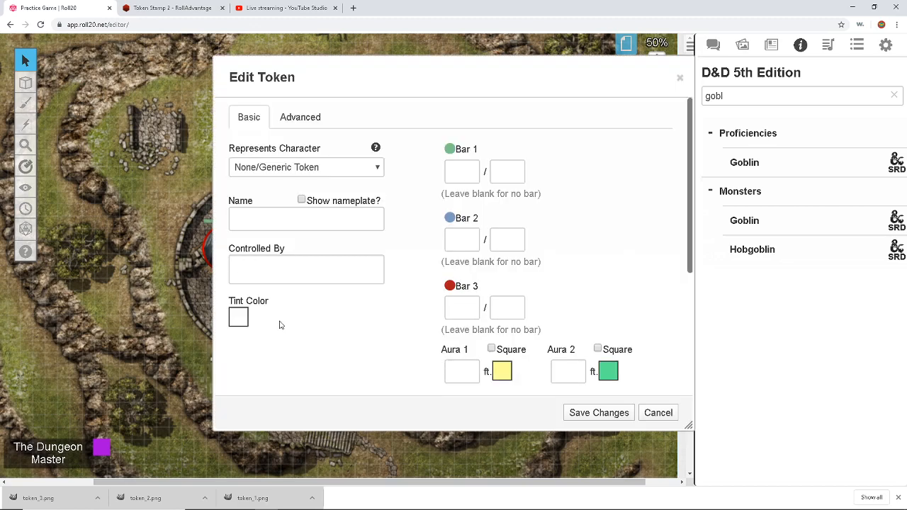
pyautogui.click(328, 168)
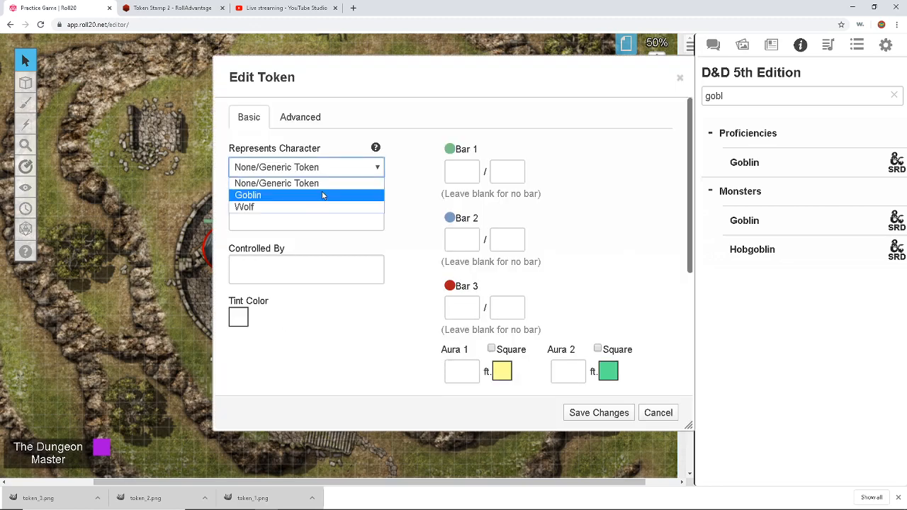
pyautogui.click(323, 195)
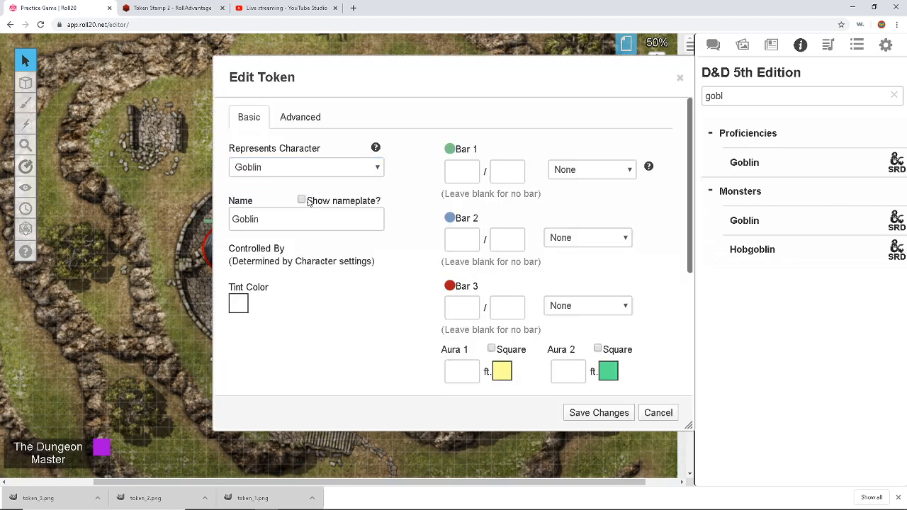
pyautogui.click(302, 200)
pyautogui.moveTo(374, 83); pyautogui.dragTo(278, 82)
pyautogui.click(757, 226)
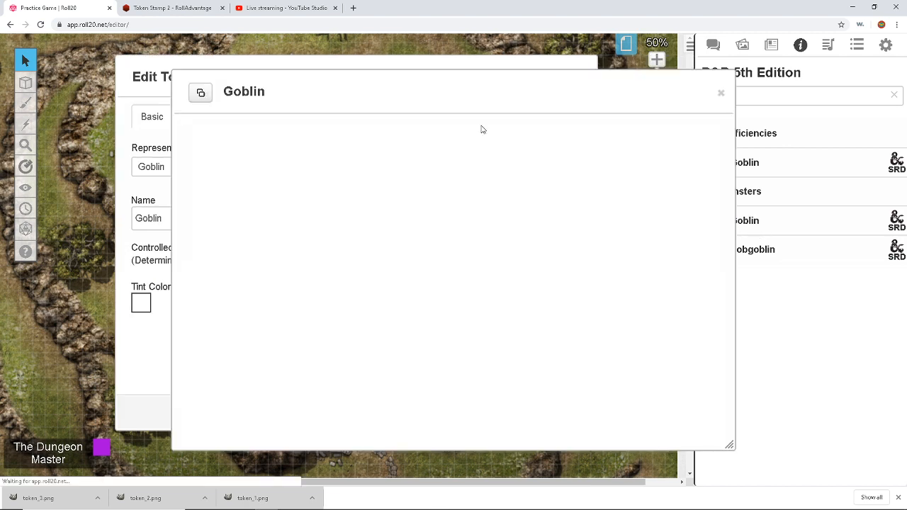
pyautogui.scroll(-5, 390, 186)
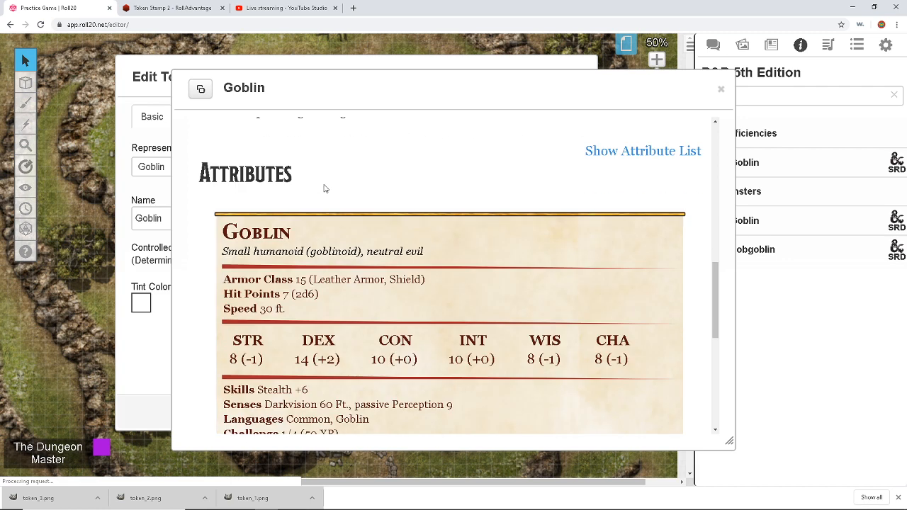
pyautogui.click(721, 89)
# Step: Set bar 1 to 7/7, let players see the name and bar but not edit it, and save
pyautogui.click(368, 168)
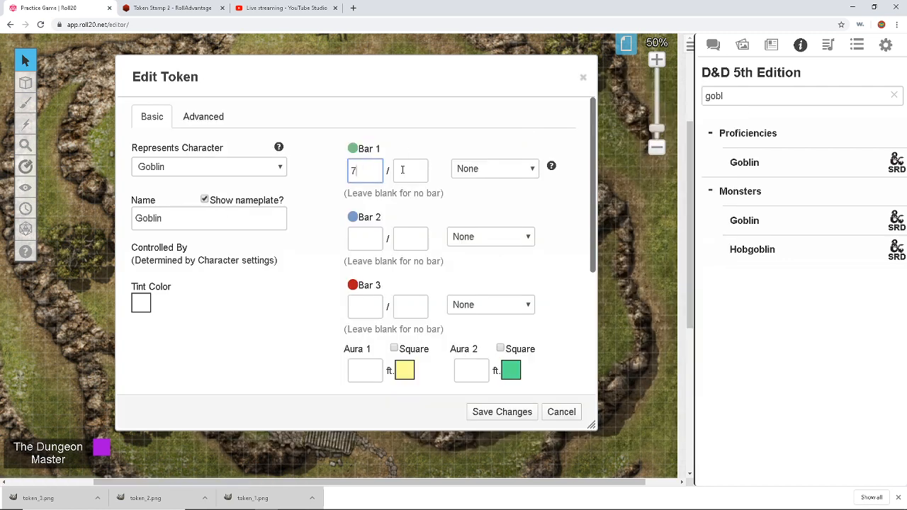
pyautogui.click(402, 169)
pyautogui.write('7')
pyautogui.click(204, 118)
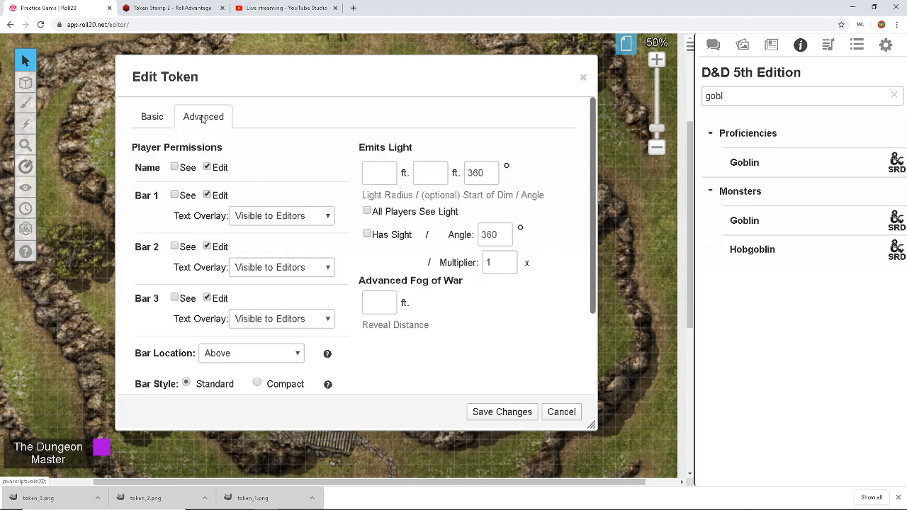
pyautogui.click(175, 170)
pyautogui.click(174, 195)
pyautogui.click(207, 194)
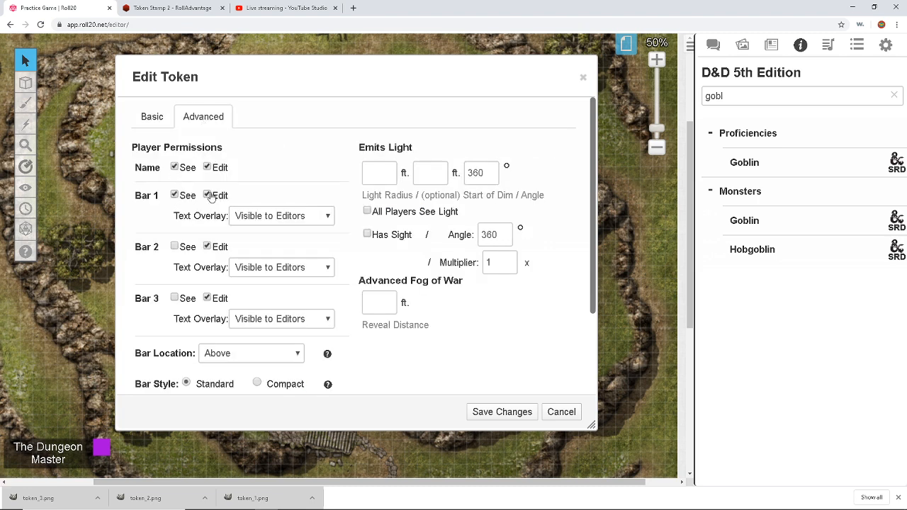
pyautogui.click(474, 412)
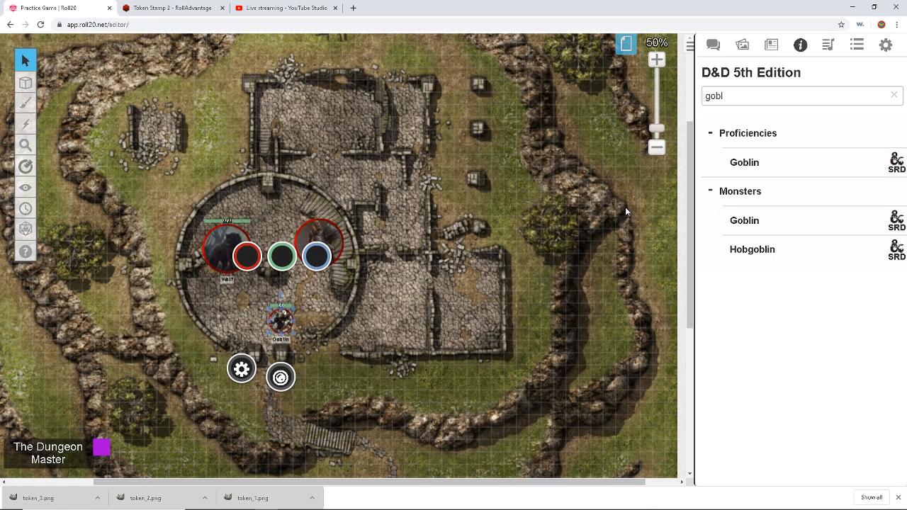
# Step: Make the selected token the Goblin's default token and token_2.png its avatar
pyautogui.click(772, 45)
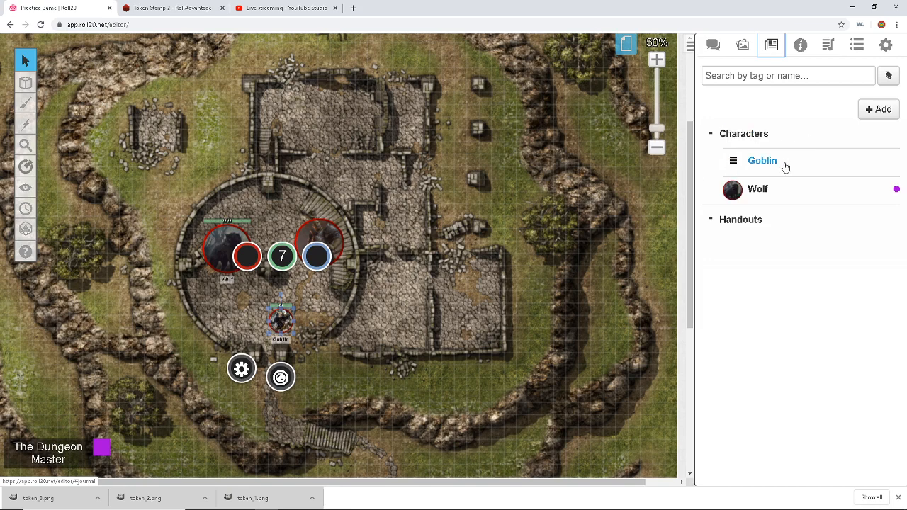
pyautogui.click(763, 161)
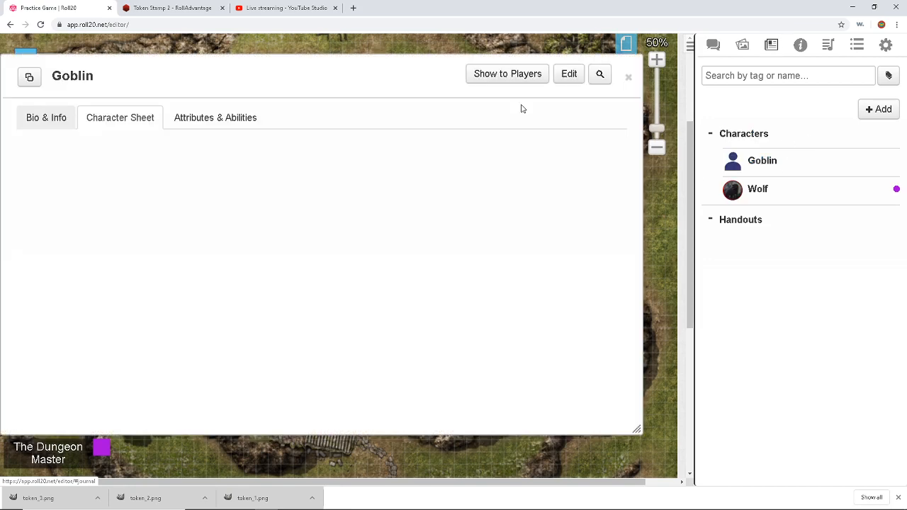
pyautogui.click(573, 74)
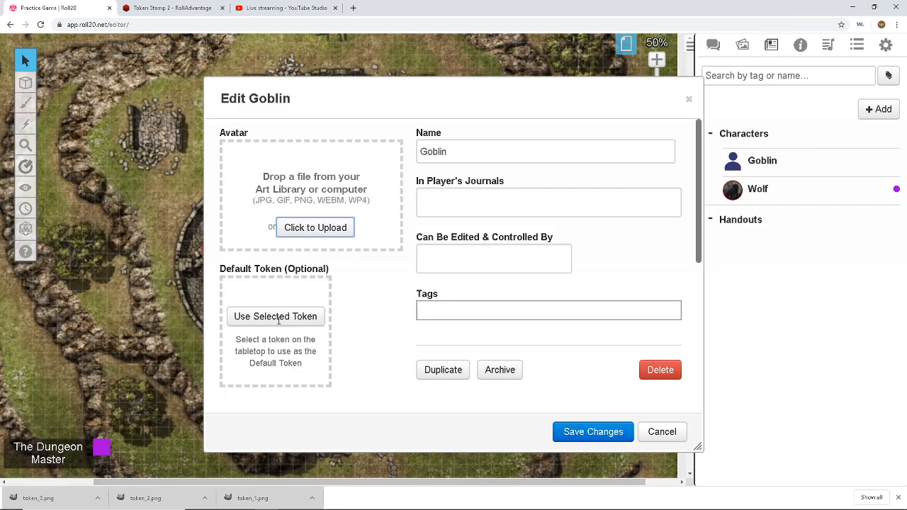
pyautogui.click(279, 320)
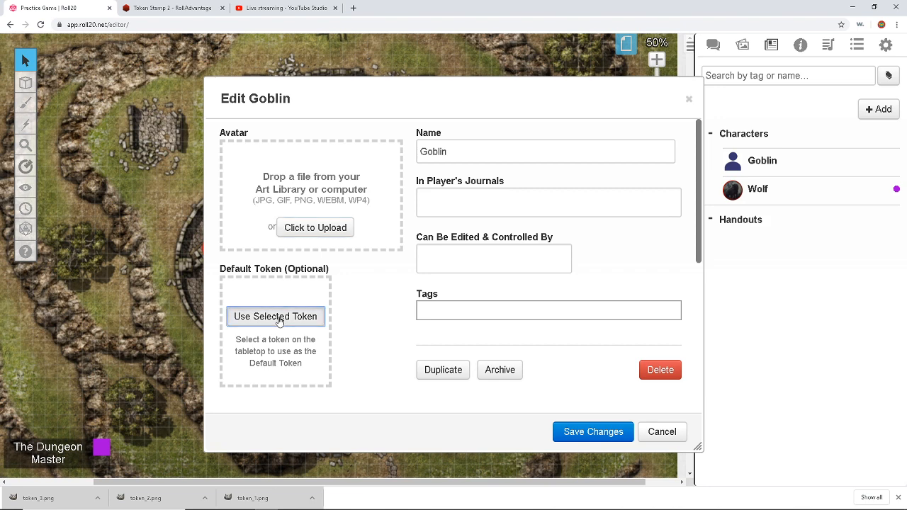
pyautogui.click(742, 44)
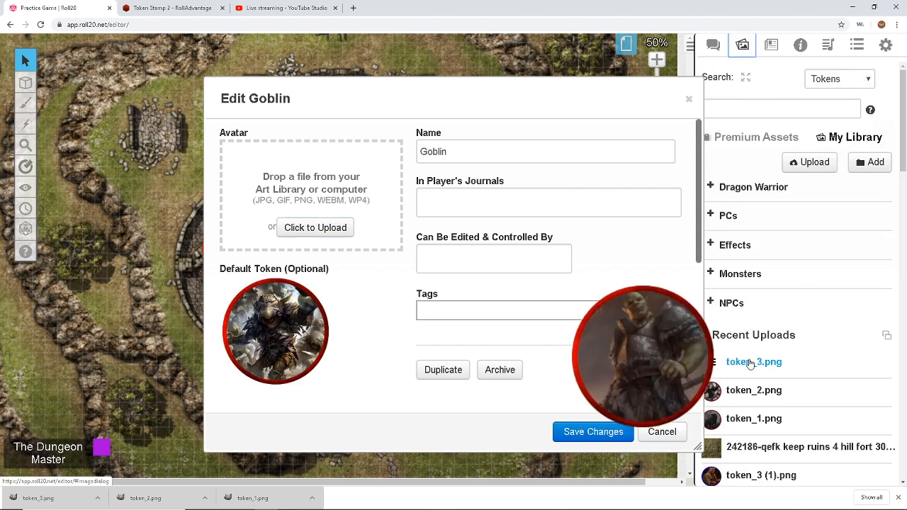
pyautogui.moveTo(754, 390); pyautogui.dragTo(312, 168)
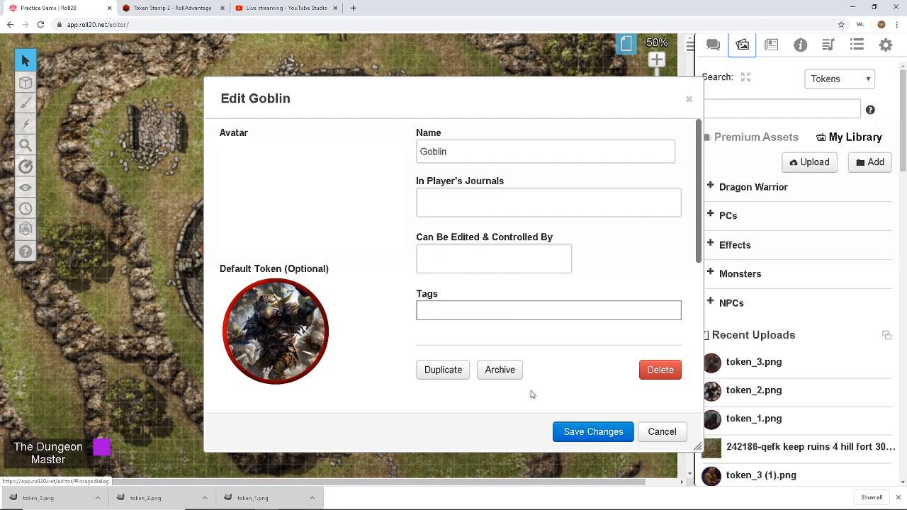
# Step: Set the Goblin's Controlled By and In Player's Journals to The Dungeon Master and save
pyautogui.click(434, 258)
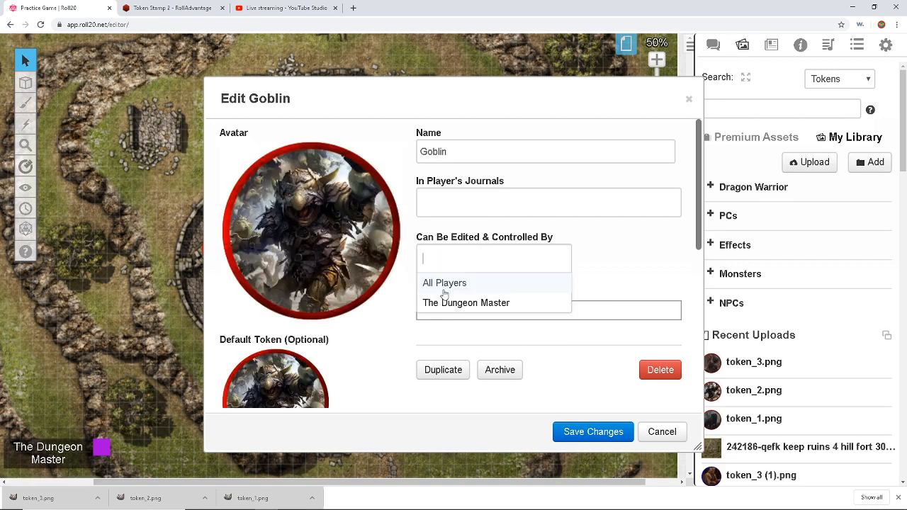
pyautogui.click(443, 299)
pyautogui.click(450, 209)
pyautogui.click(452, 241)
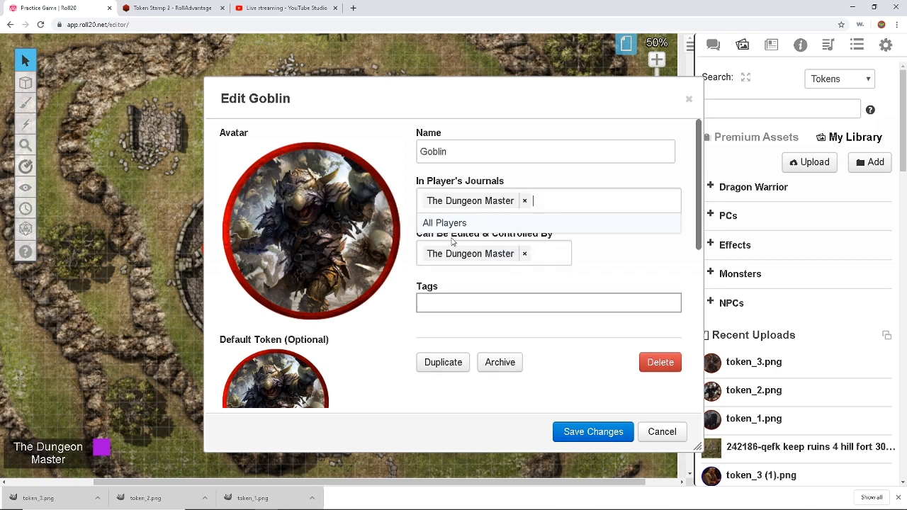
pyautogui.click(602, 433)
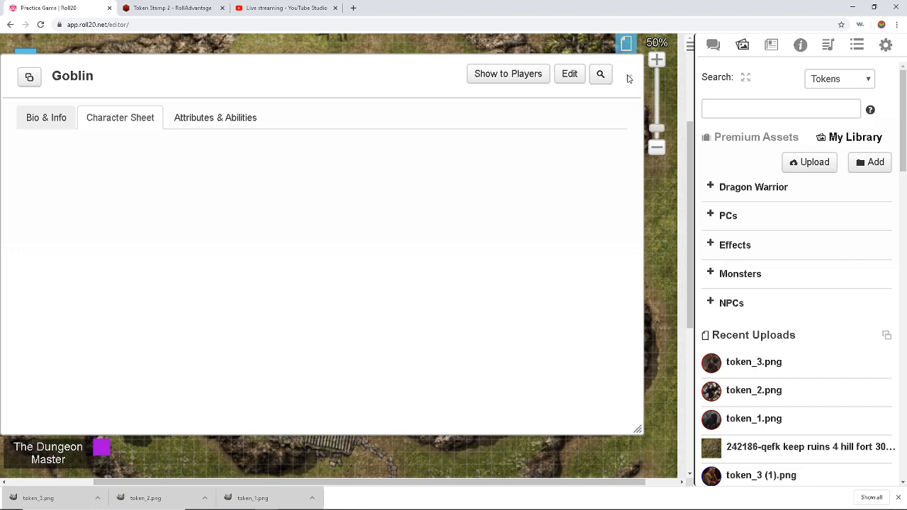
pyautogui.click(628, 77)
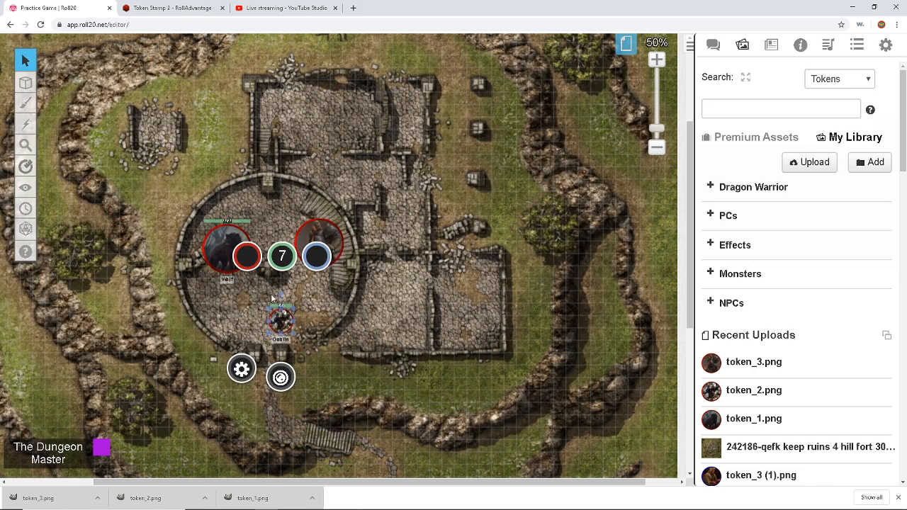
# Step: Select the orc token, then create a new character with an NPC sheet
pyautogui.click(323, 229)
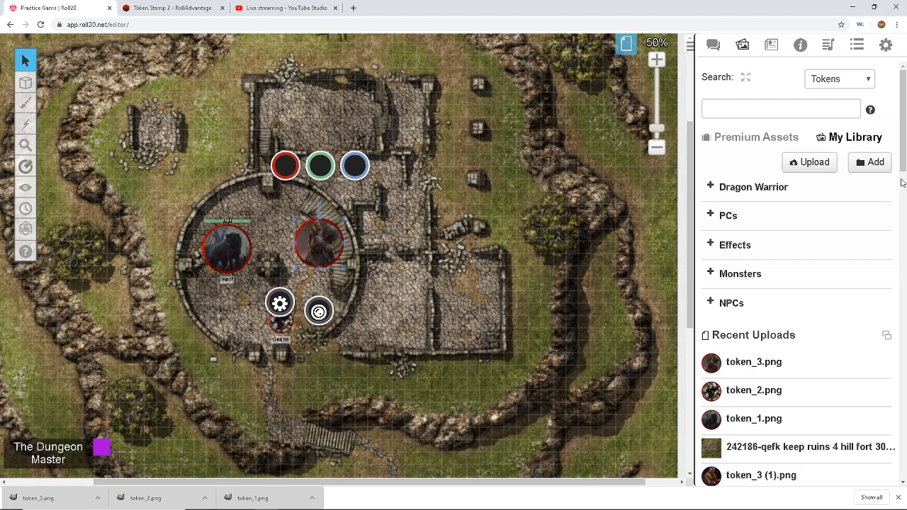
pyautogui.click(772, 44)
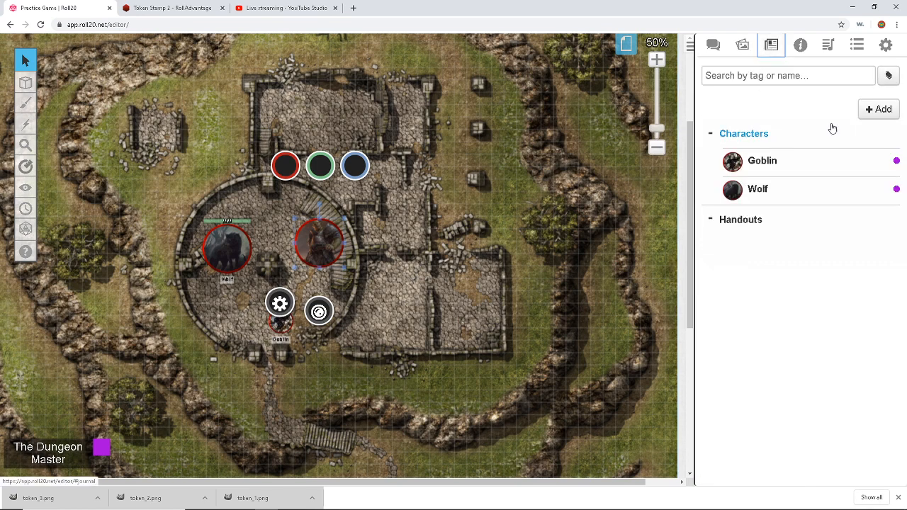
pyautogui.click(862, 116)
pyautogui.click(866, 133)
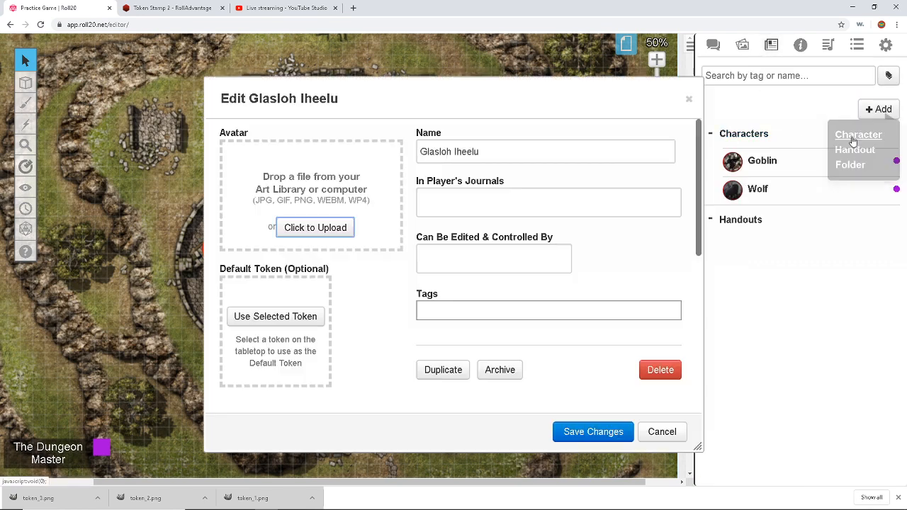
pyautogui.click(689, 99)
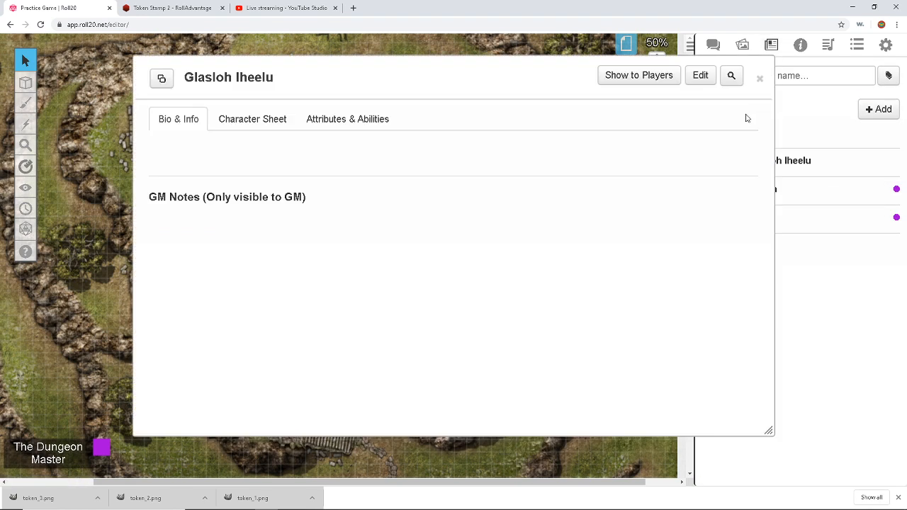
pyautogui.moveTo(444, 77); pyautogui.dragTo(306, 73)
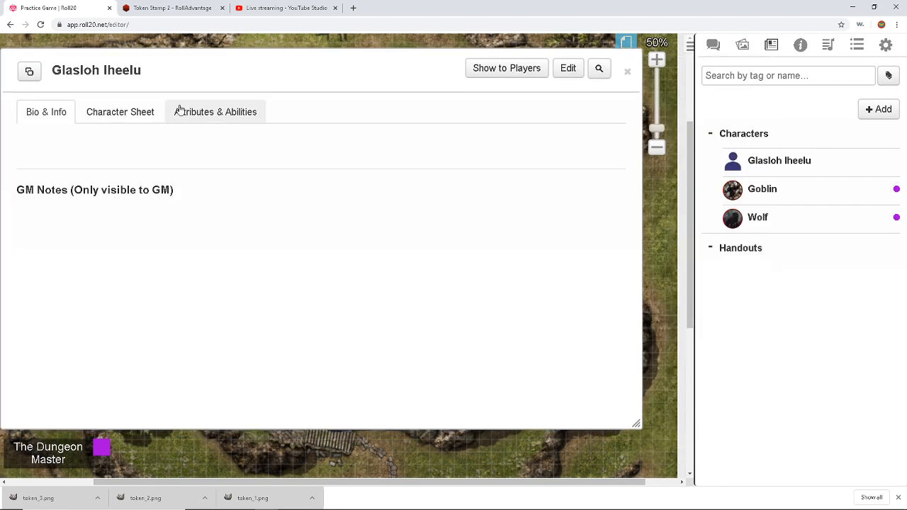
pyautogui.click(143, 116)
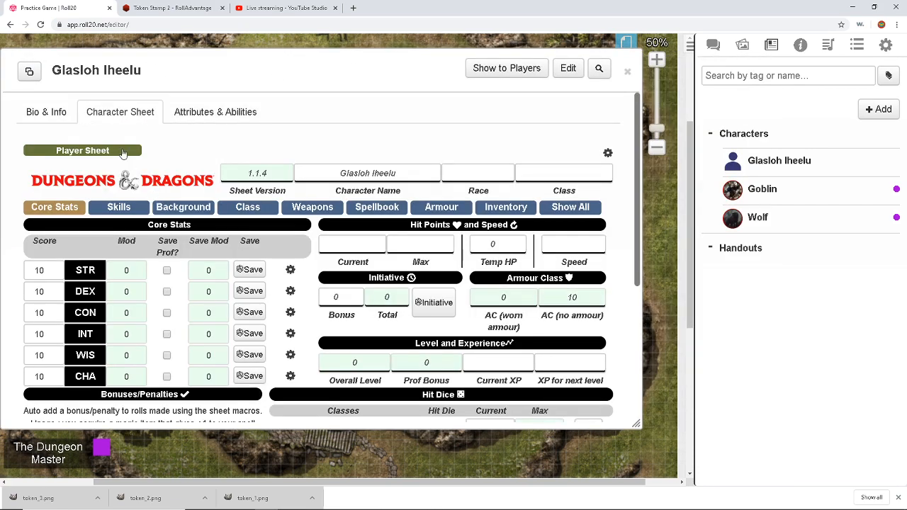
pyautogui.click(123, 152)
# Step: Import the compendium Orc (AC 13, 15 HP, Challenge 1/2) into the new sheet
pyautogui.click(800, 44)
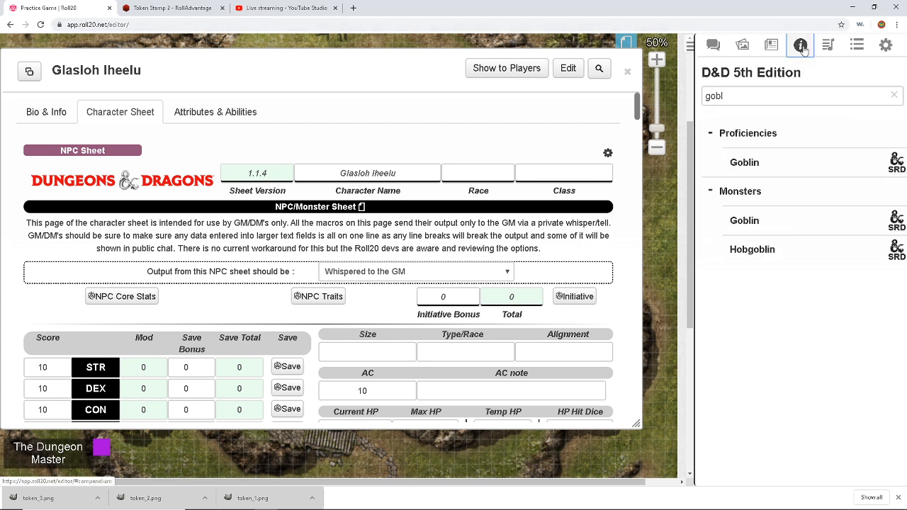
pyautogui.write('orc')
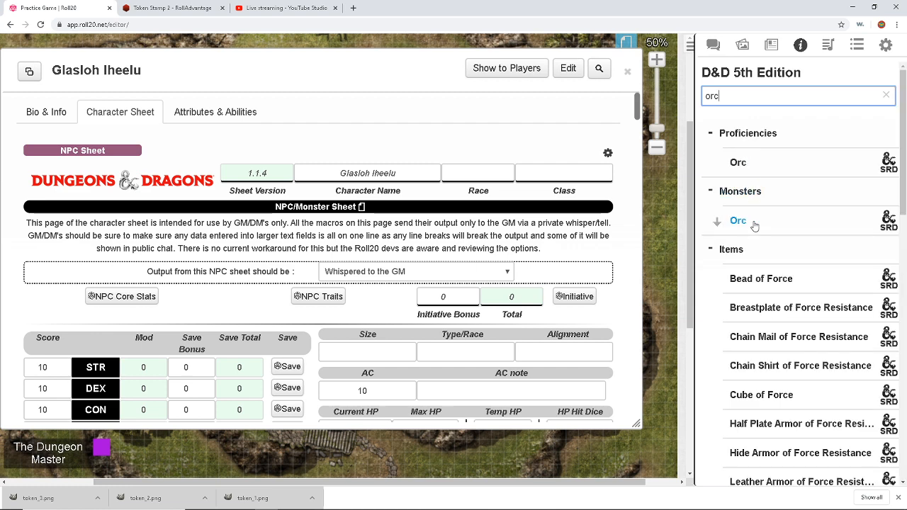
pyautogui.moveTo(547, 217); pyautogui.dragTo(431, 257)
pyautogui.scroll(-2, 326, 264)
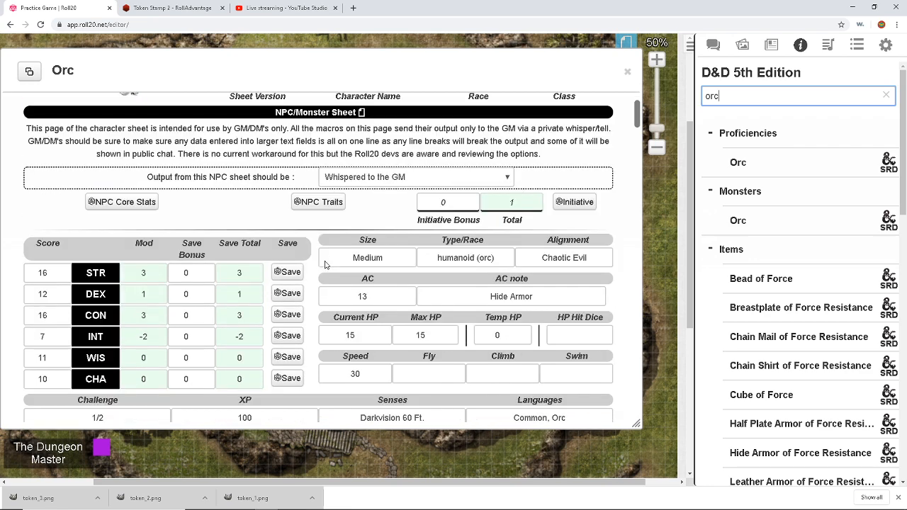
pyautogui.scroll(-2, 326, 261)
pyautogui.scroll(3, 326, 261)
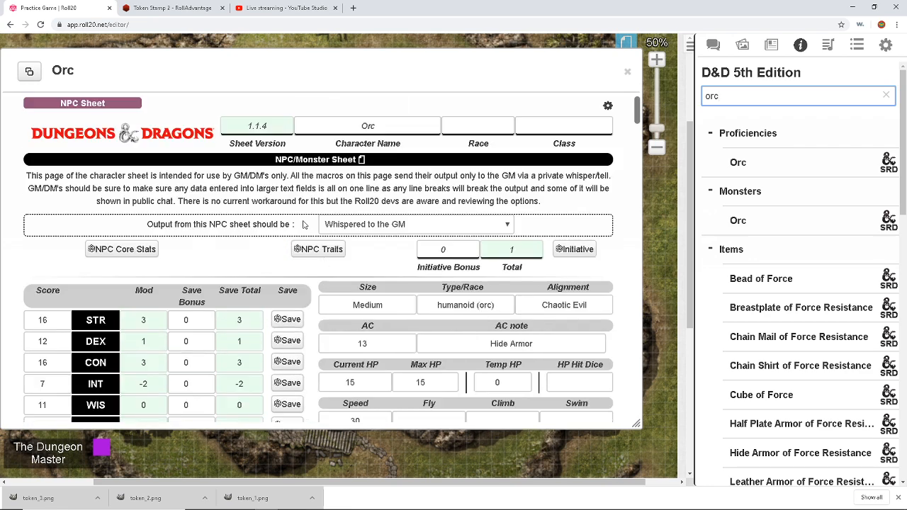
pyautogui.click(627, 71)
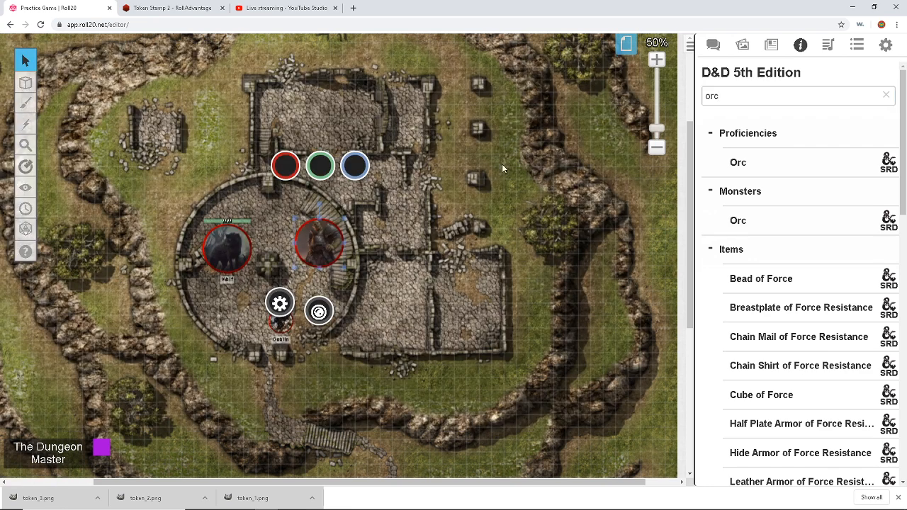
# Step: Link the orc token to the Orc character and show its nameplate
pyautogui.doubleClick(319, 243)
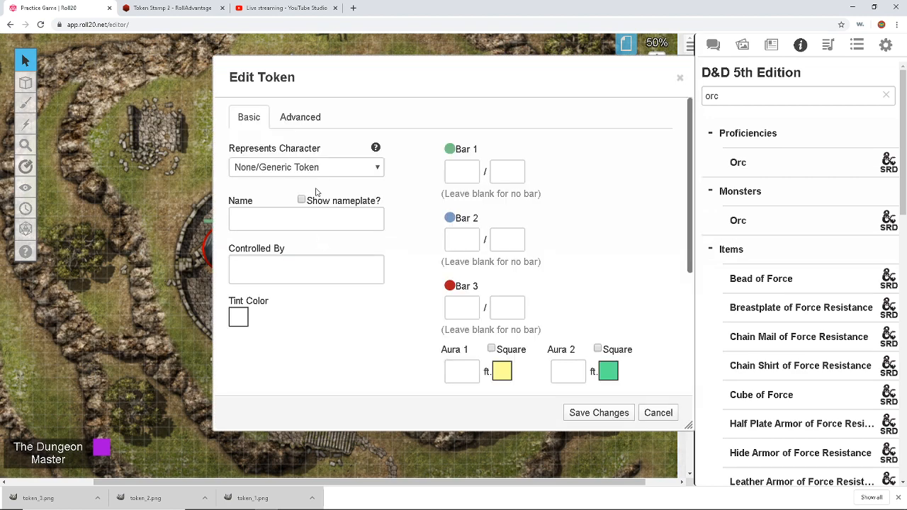
pyautogui.click(294, 167)
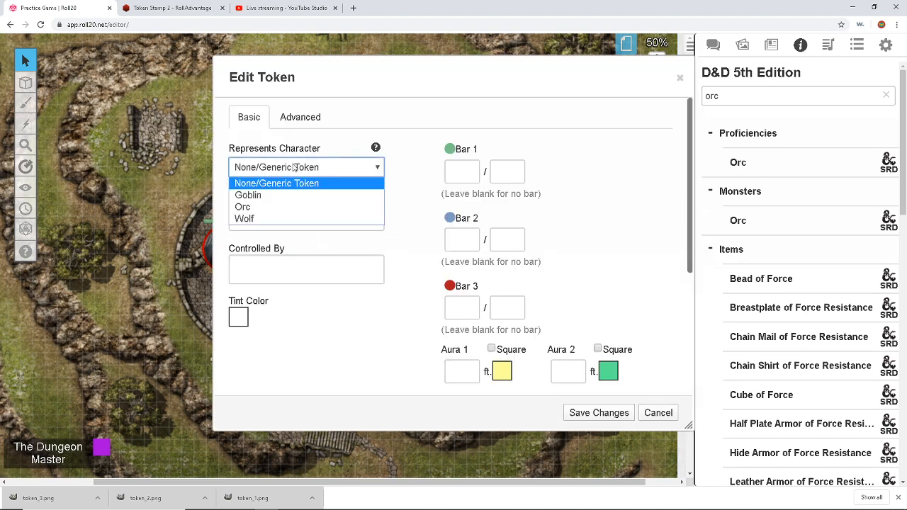
pyautogui.click(288, 211)
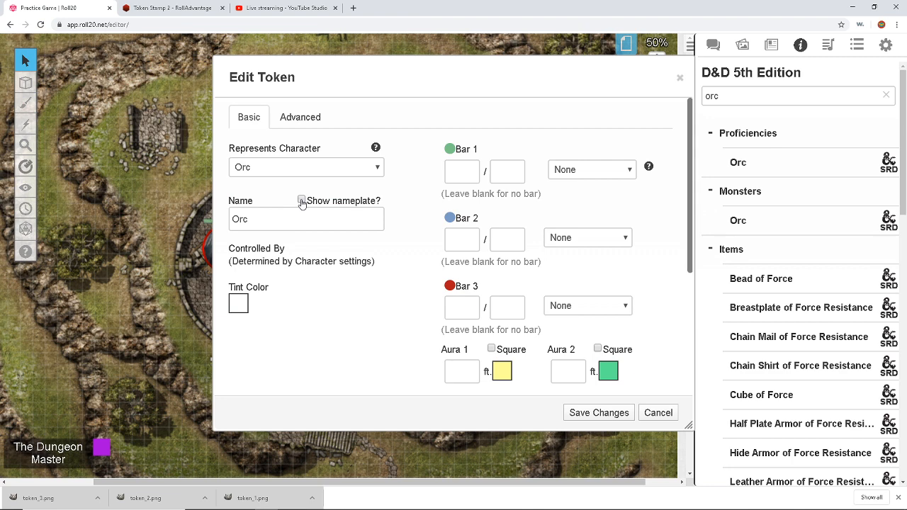
pyautogui.click(302, 201)
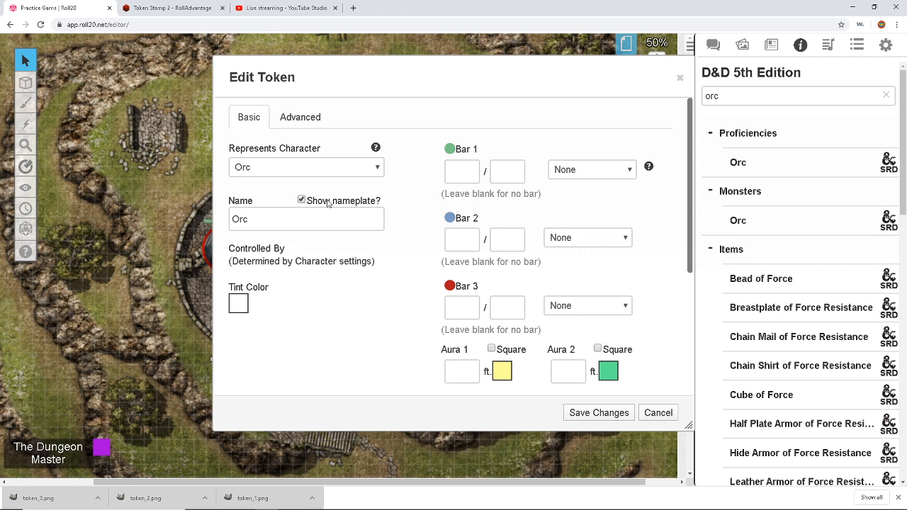
# Step: Set the health bar to 15/15, visible to players but not editable, and save
pyautogui.click(459, 172)
pyautogui.click(505, 176)
pyautogui.write('15')
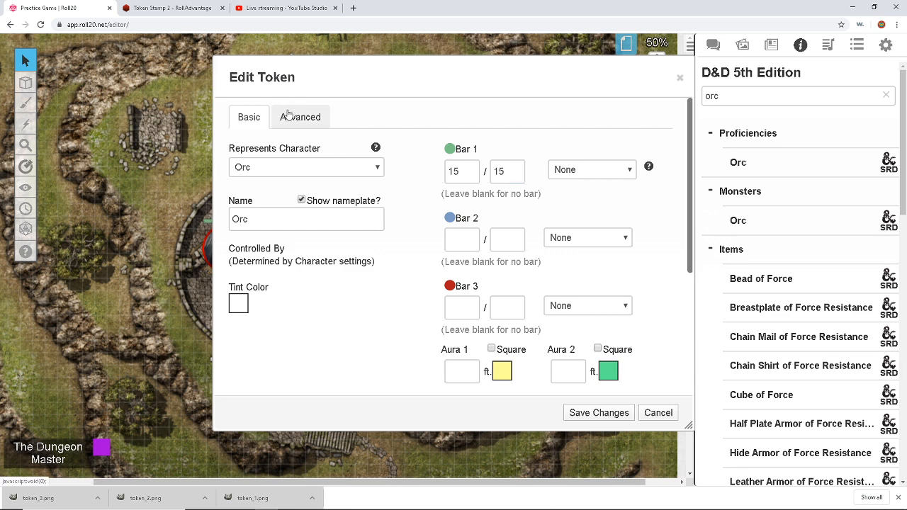
pyautogui.click(293, 117)
pyautogui.click(270, 167)
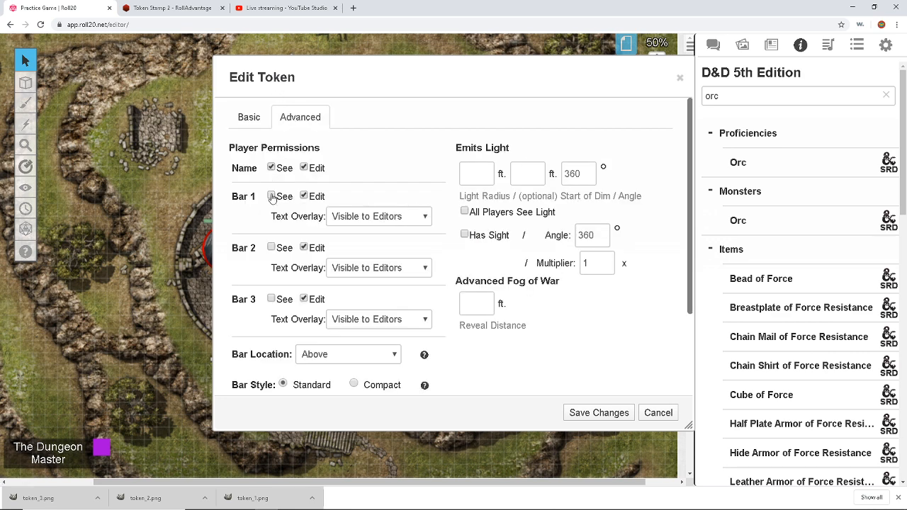
pyautogui.click(270, 195)
pyautogui.click(304, 197)
pyautogui.click(596, 414)
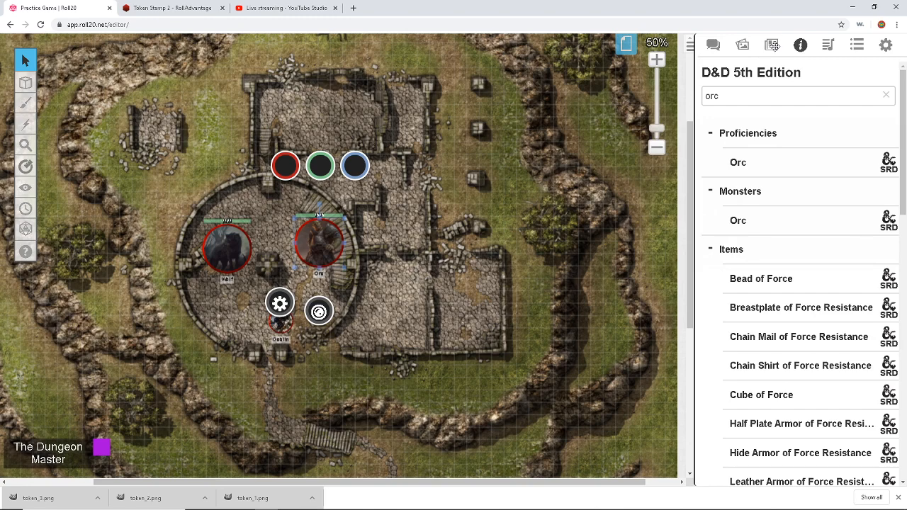
pyautogui.click(774, 45)
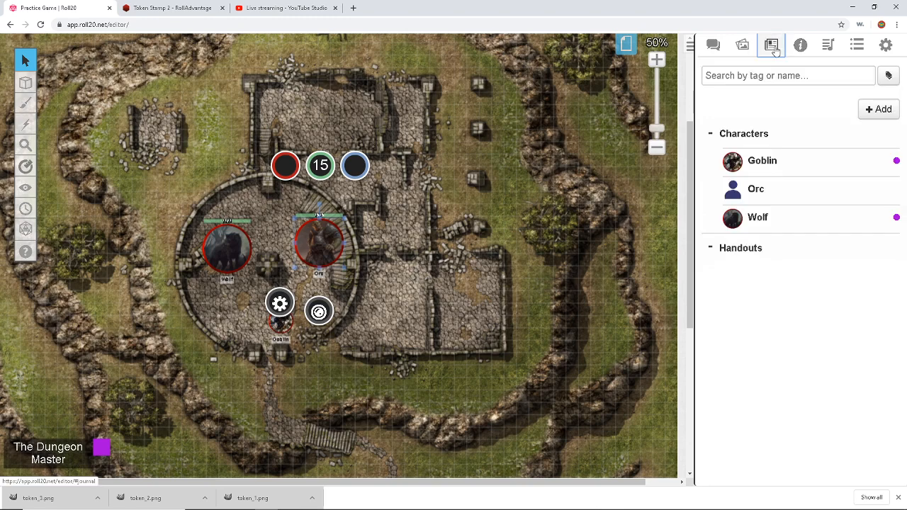
# Step: Make the orc token the Orc's default token and token_3.png its avatar
pyautogui.click(704, 191)
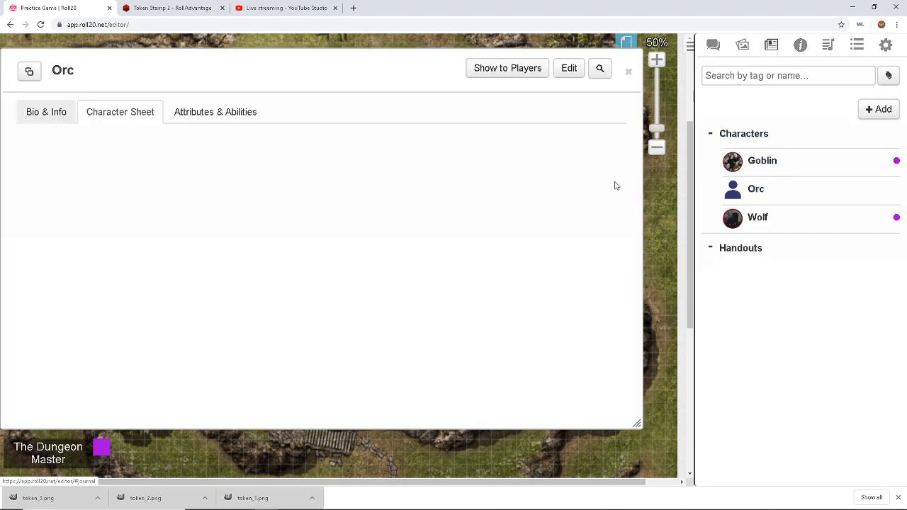
pyautogui.click(568, 69)
pyautogui.click(304, 325)
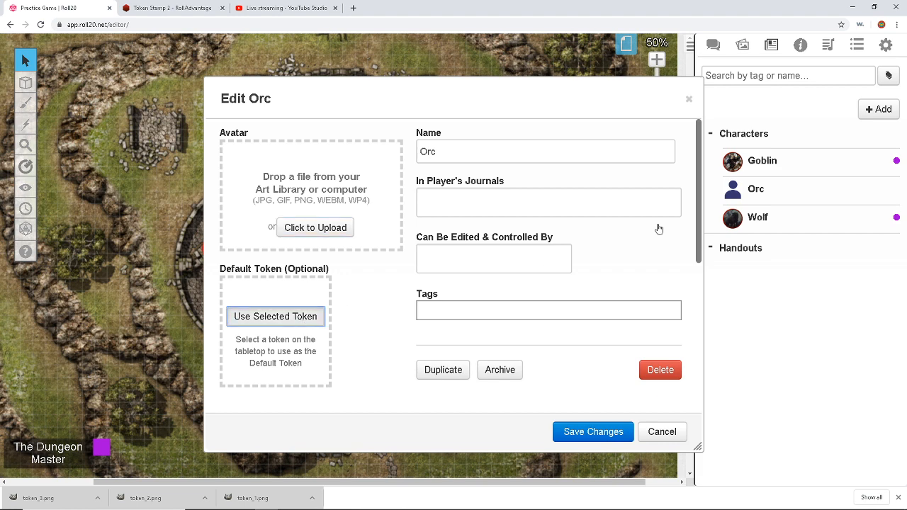
pyautogui.click(742, 45)
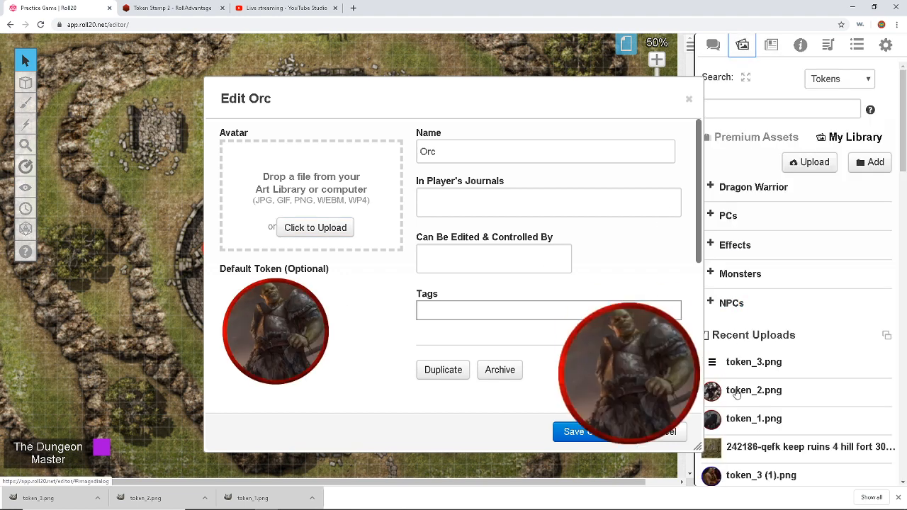
pyautogui.moveTo(749, 373)
pyautogui.moveTo(750, 374); pyautogui.dragTo(470, 257)
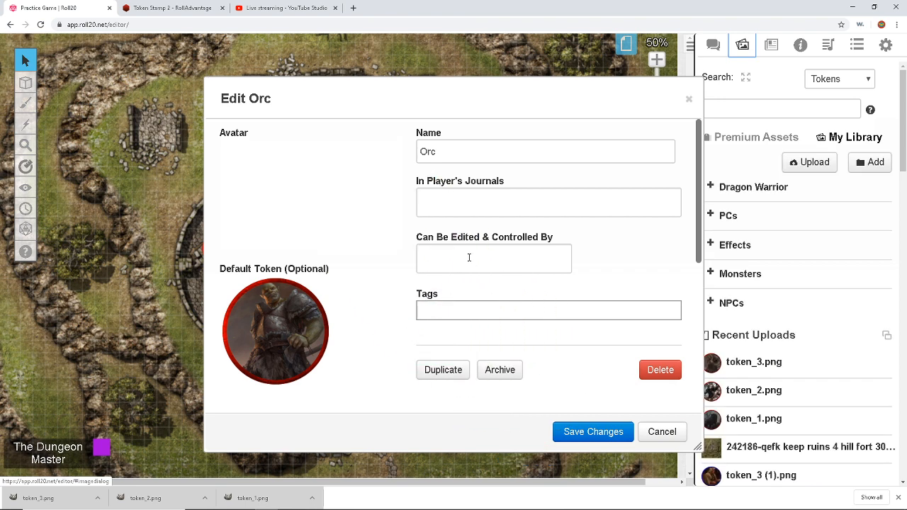
# Step: Give the Dungeon Master control of the Orc and journal visibility, then save
pyautogui.click(469, 257)
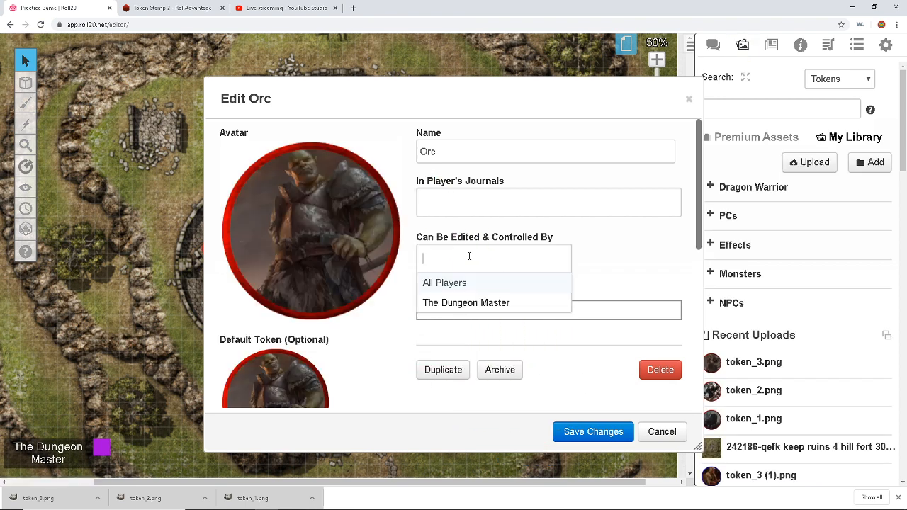
pyautogui.click(466, 307)
pyautogui.click(473, 201)
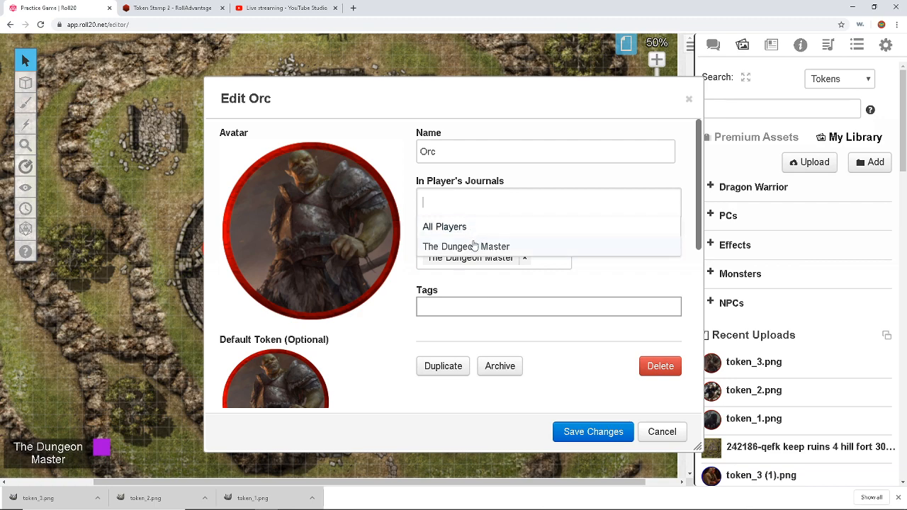
pyautogui.click(472, 245)
pyautogui.click(593, 432)
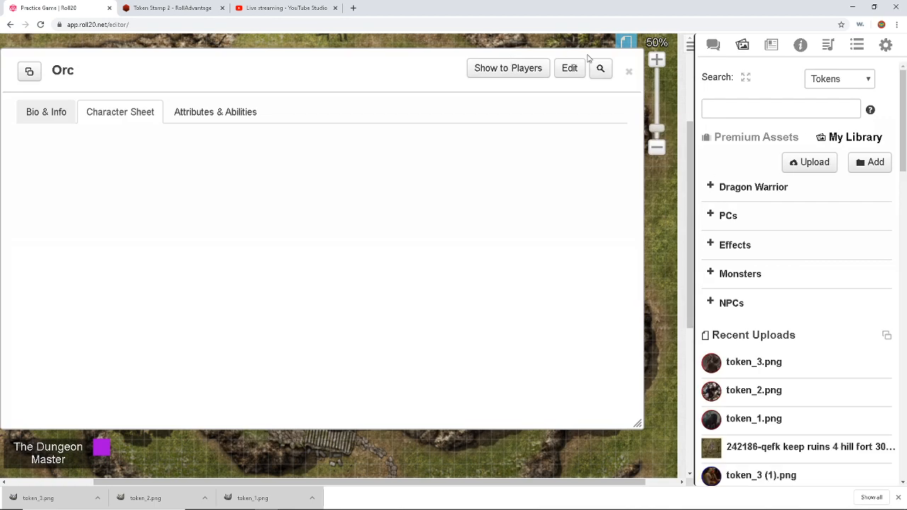
# Step: Replace the old Goblin and Orc tokens with journal-linked ones in the round tower
pyautogui.click(628, 74)
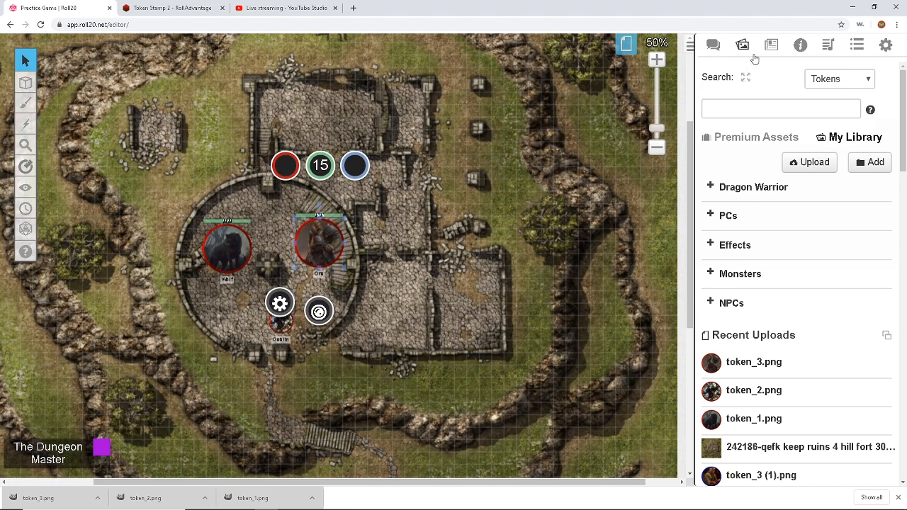
pyautogui.click(772, 45)
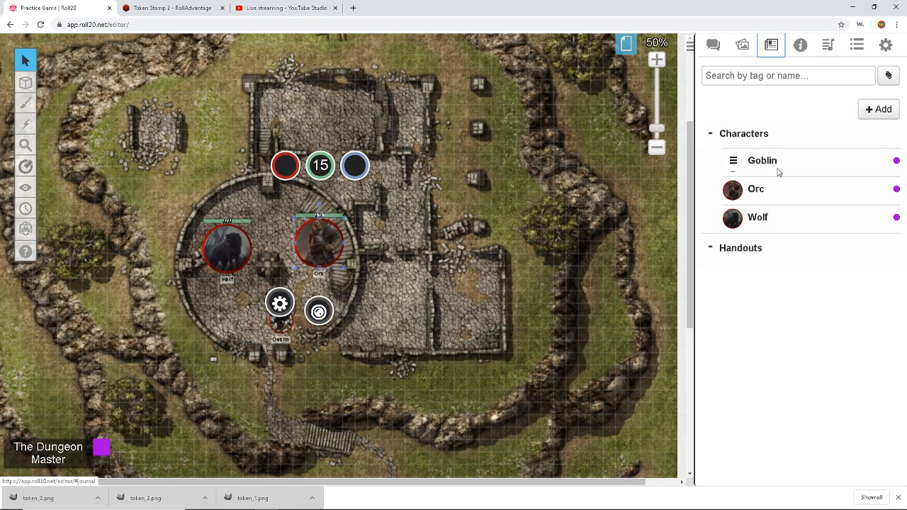
pyautogui.moveTo(779, 167); pyautogui.dragTo(244, 328)
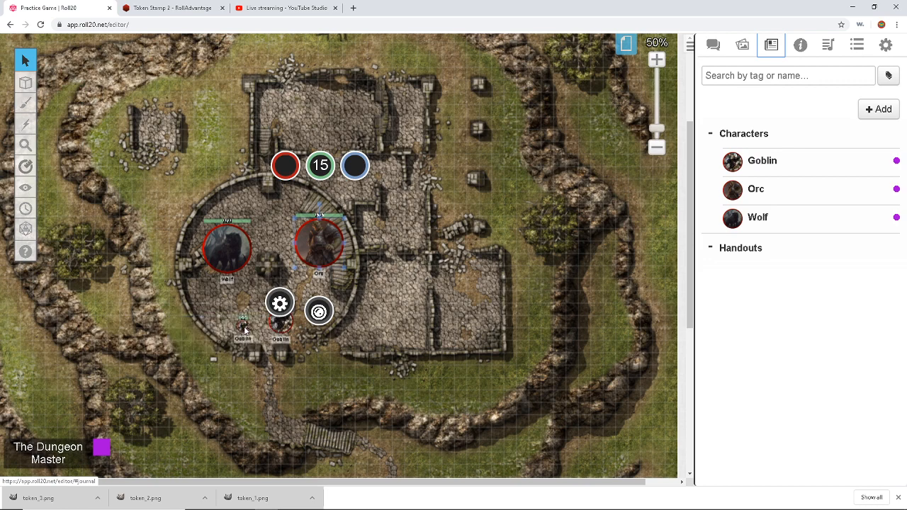
pyautogui.click(283, 324)
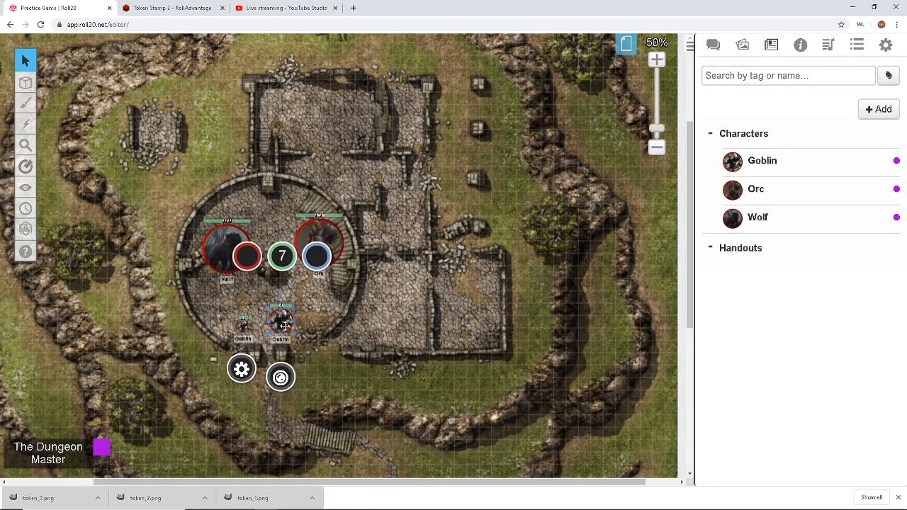
pyautogui.press('Delete')
pyautogui.moveTo(756, 189); pyautogui.dragTo(302, 301)
pyautogui.click(325, 221)
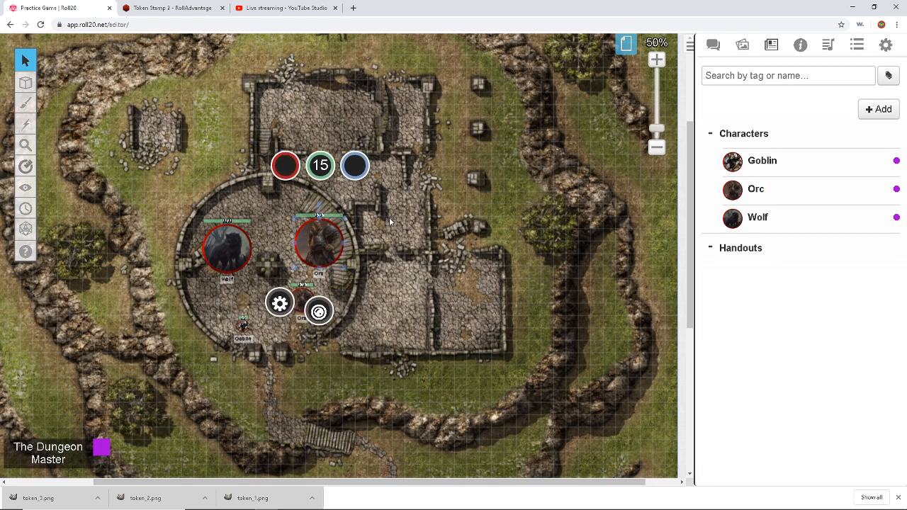
pyautogui.press('Delete')
# Step: Place two linked Wolf tokens inside the tower and shift the Orc up and right
pyautogui.moveTo(753, 217); pyautogui.dragTo(251, 300)
pyautogui.click(227, 248)
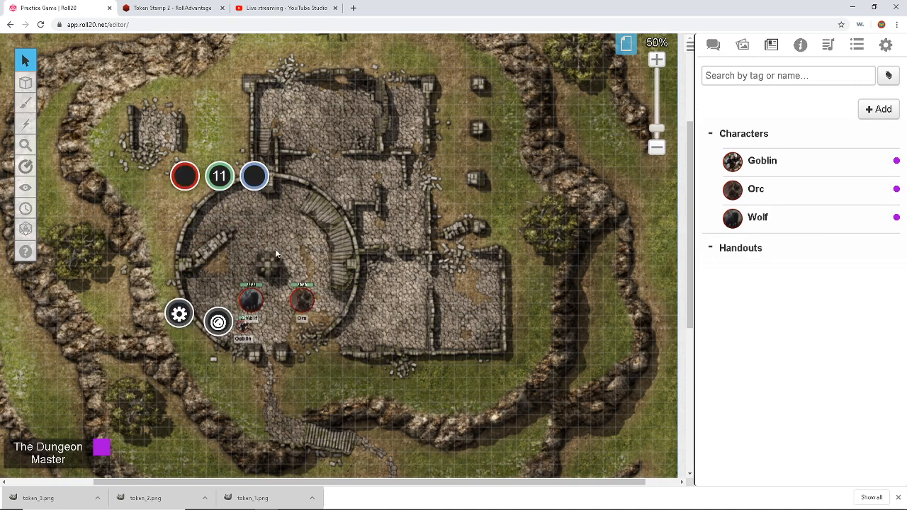
pyautogui.moveTo(248, 290); pyautogui.dragTo(254, 255)
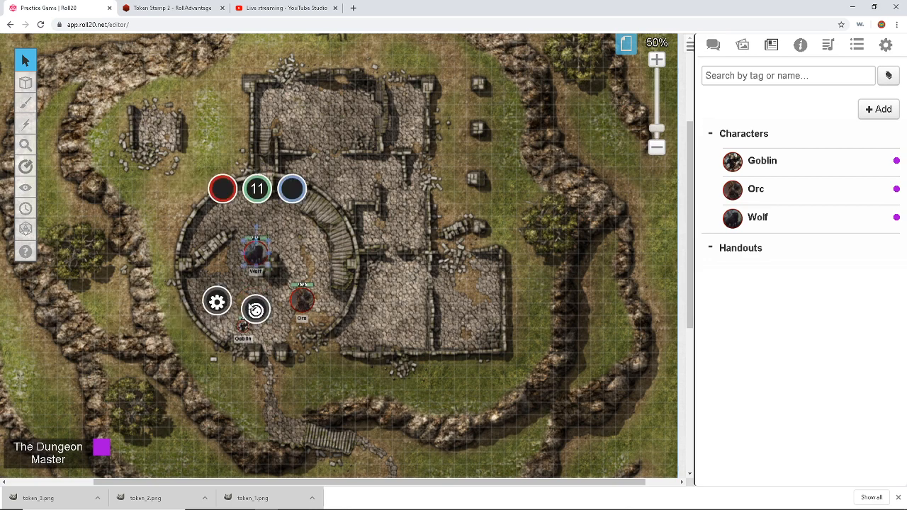
pyautogui.moveTo(304, 299); pyautogui.dragTo(330, 264)
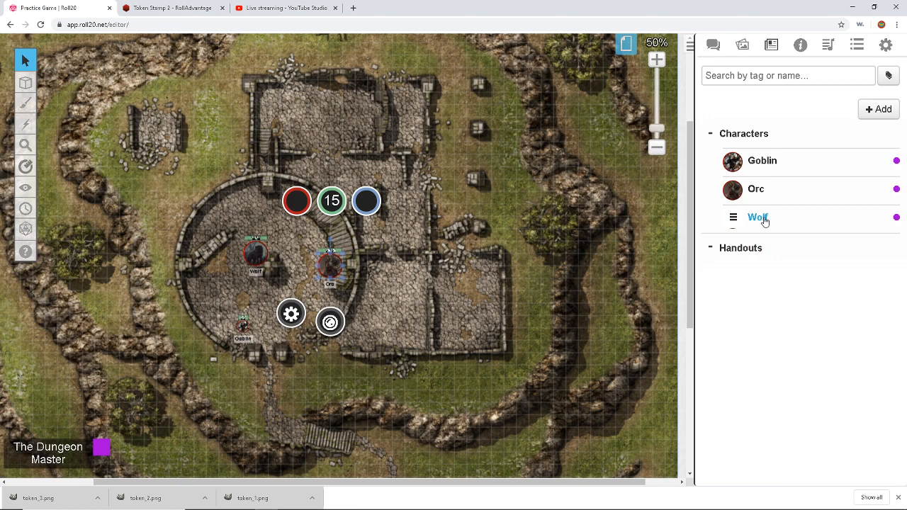
pyautogui.moveTo(762, 221); pyautogui.dragTo(217, 283)
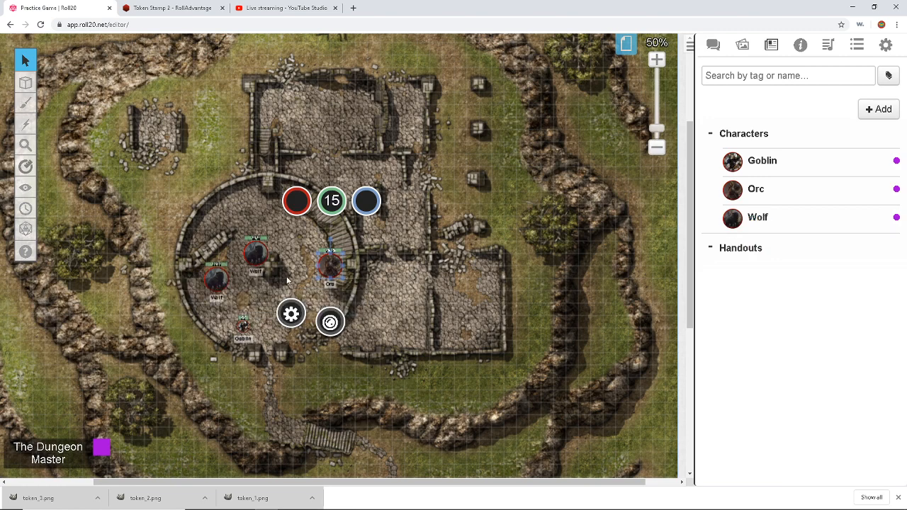
# Step: Enable Has Sight on the Orc token and view the map through its line of sight
pyautogui.doubleClick(331, 268)
pyautogui.click(298, 118)
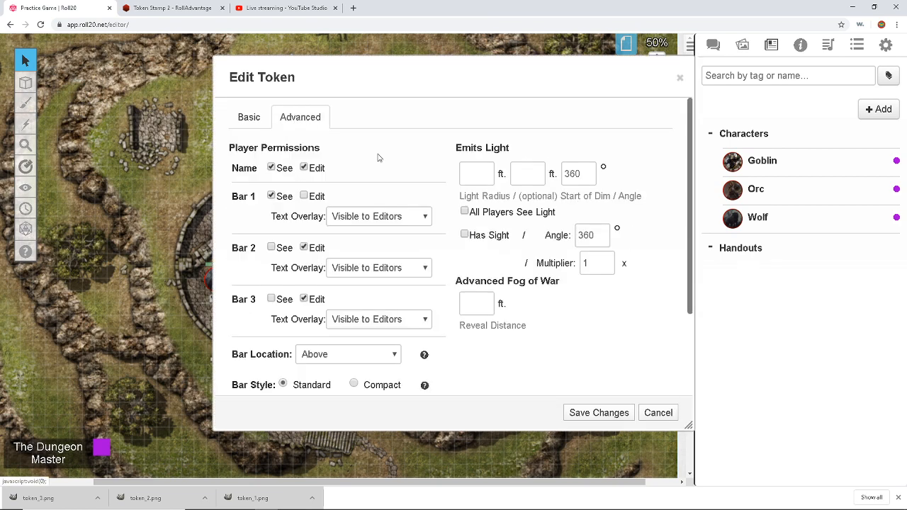
pyautogui.click(465, 234)
pyautogui.click(595, 412)
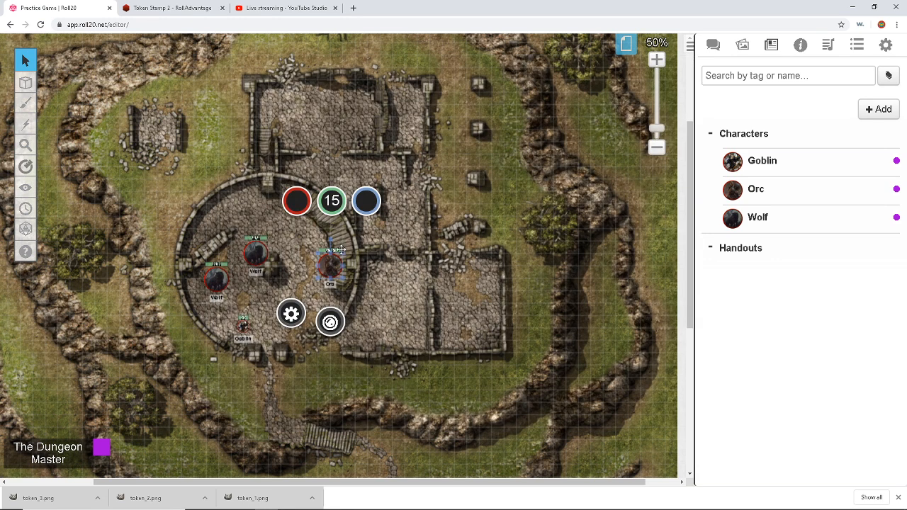
pyautogui.hotkey('ctrl', 'l')
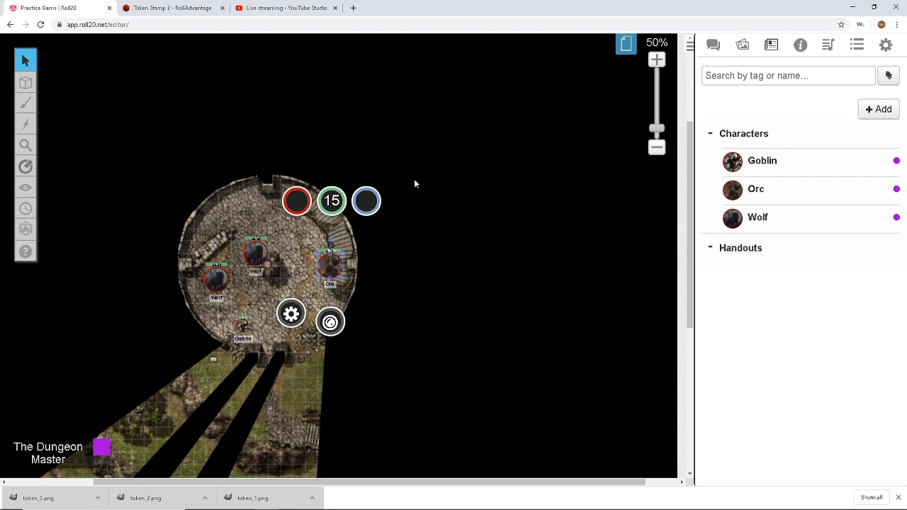
# Step: Walk the Orc token around to test its vision, ending back inside the round tower
pyautogui.scroll(-3, 357, 207)
pyautogui.scroll(2, 356, 204)
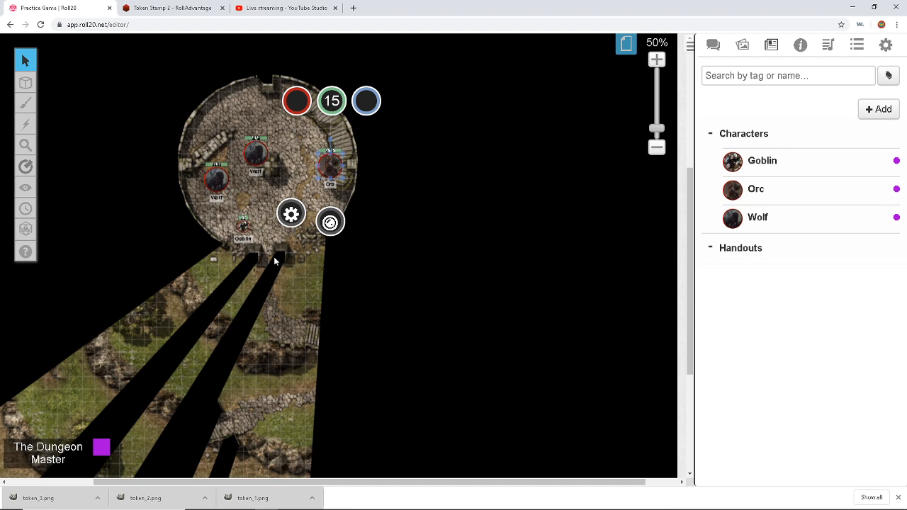
pyautogui.scroll(-1, 257, 264)
pyautogui.scroll(1, 258, 264)
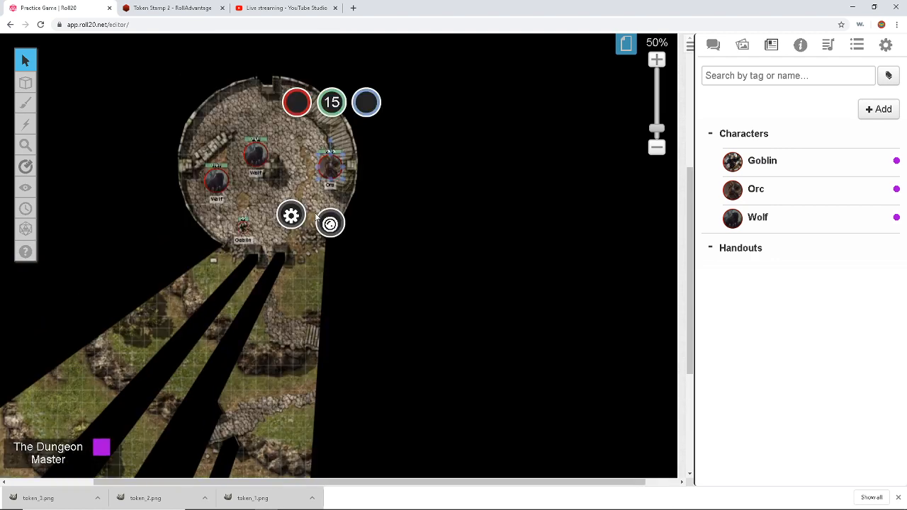
pyautogui.moveTo(330, 166); pyautogui.dragTo(295, 133)
pyautogui.scroll(1, 295, 133)
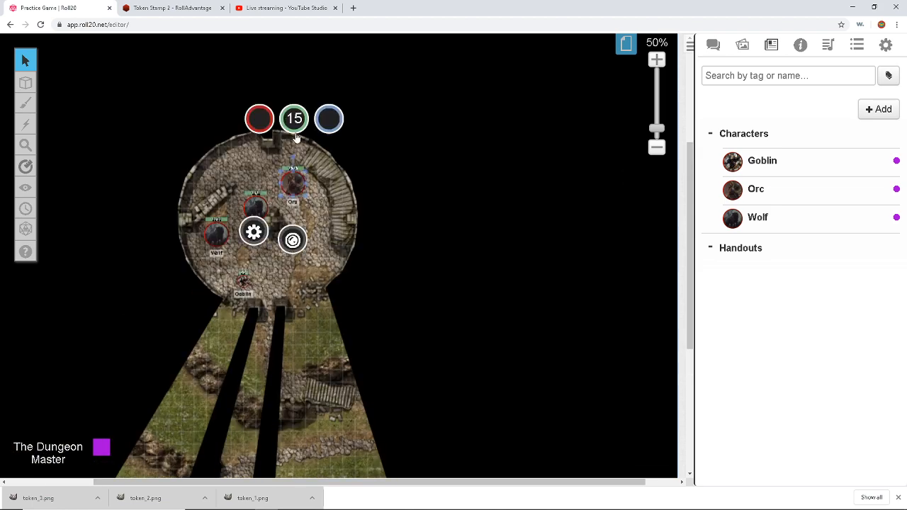
pyautogui.moveTo(295, 185); pyautogui.dragTo(367, 402)
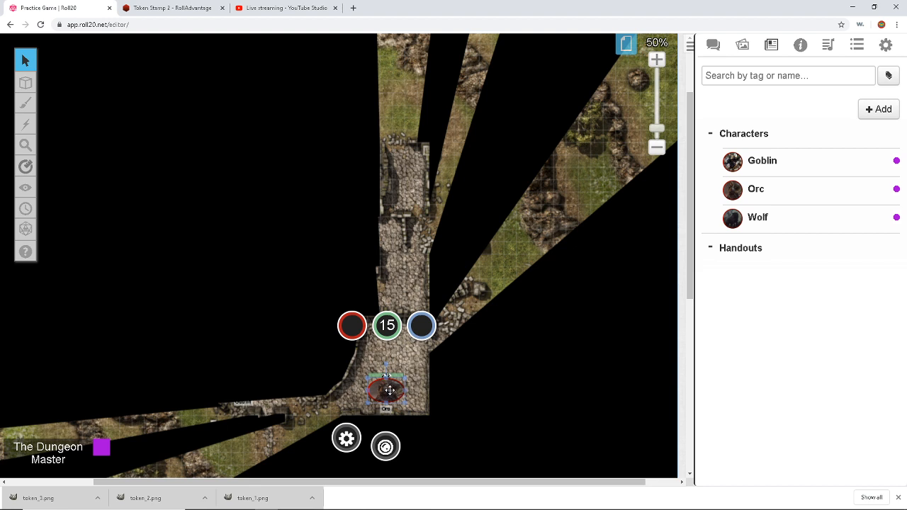
pyautogui.moveTo(390, 391)
pyautogui.mouseDown()
pyautogui.moveTo(264, 407)
pyautogui.moveTo(294, 353)
pyautogui.mouseUp()
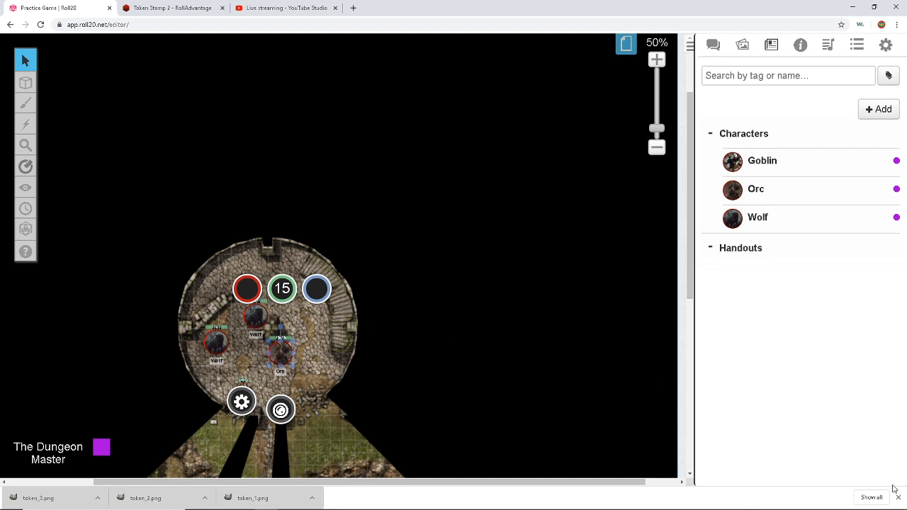
# Step: Dismiss the Chrome download bar and switch to the YouTube Studio live-streaming dashboard
pyautogui.click(898, 498)
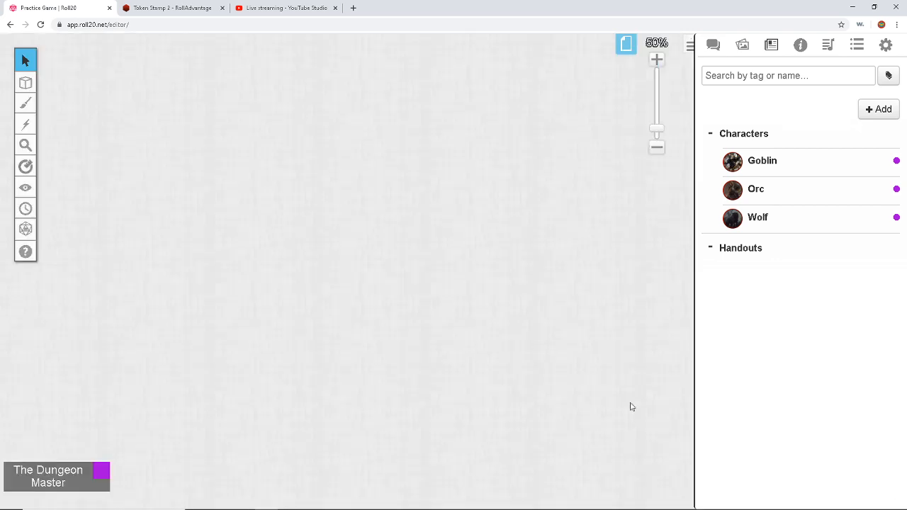
pyautogui.scroll(-6, 389, 246)
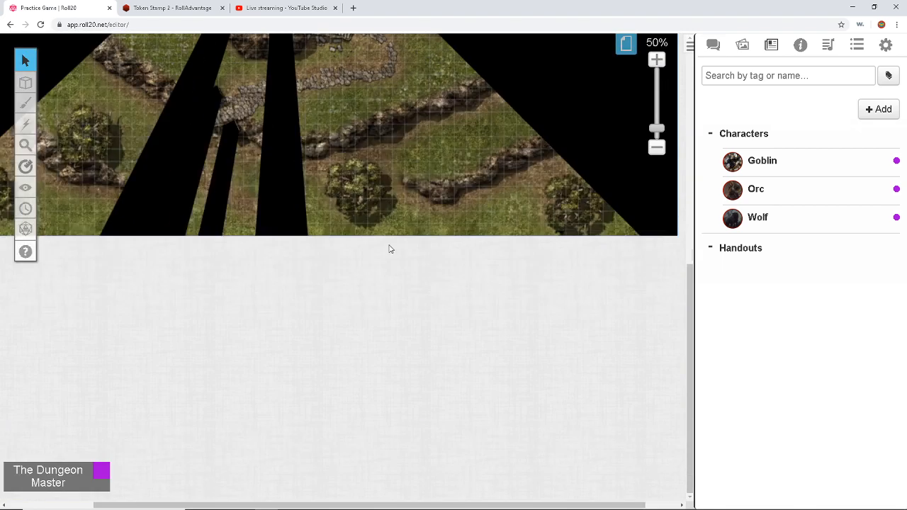
pyautogui.scroll(3, 388, 247)
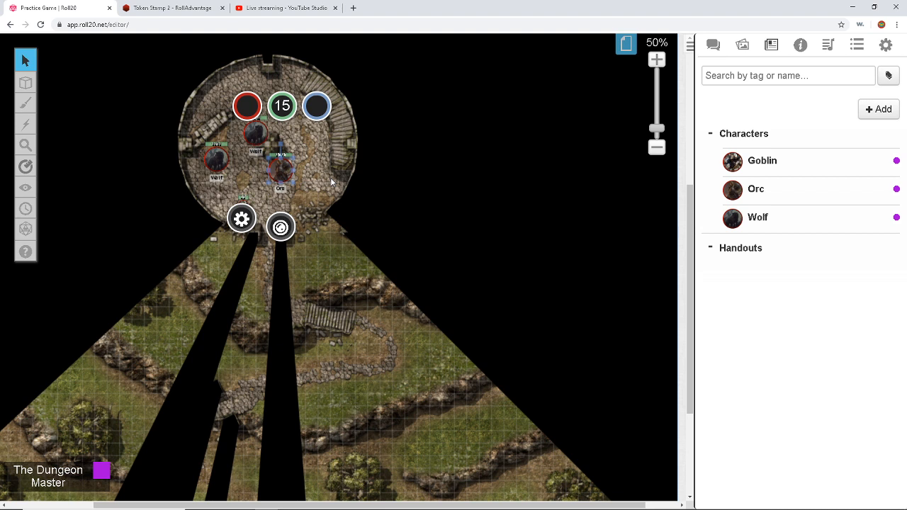
pyautogui.click(268, 6)
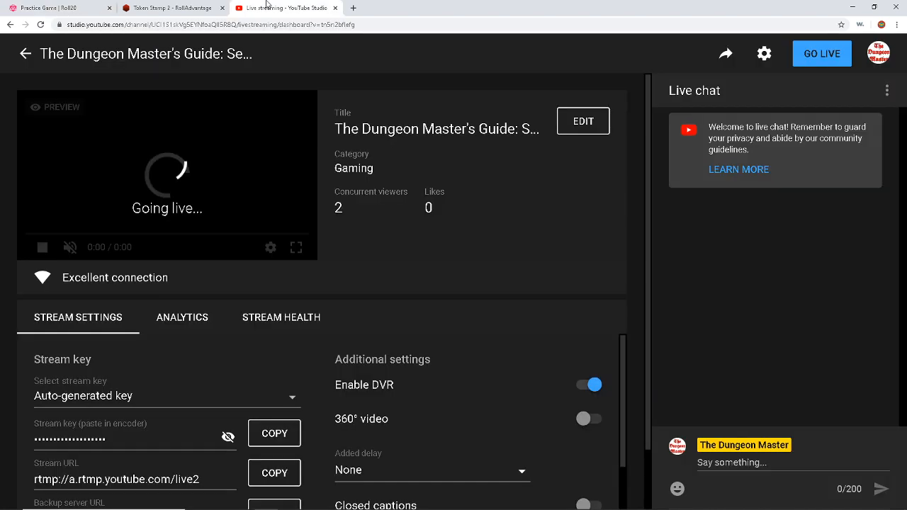